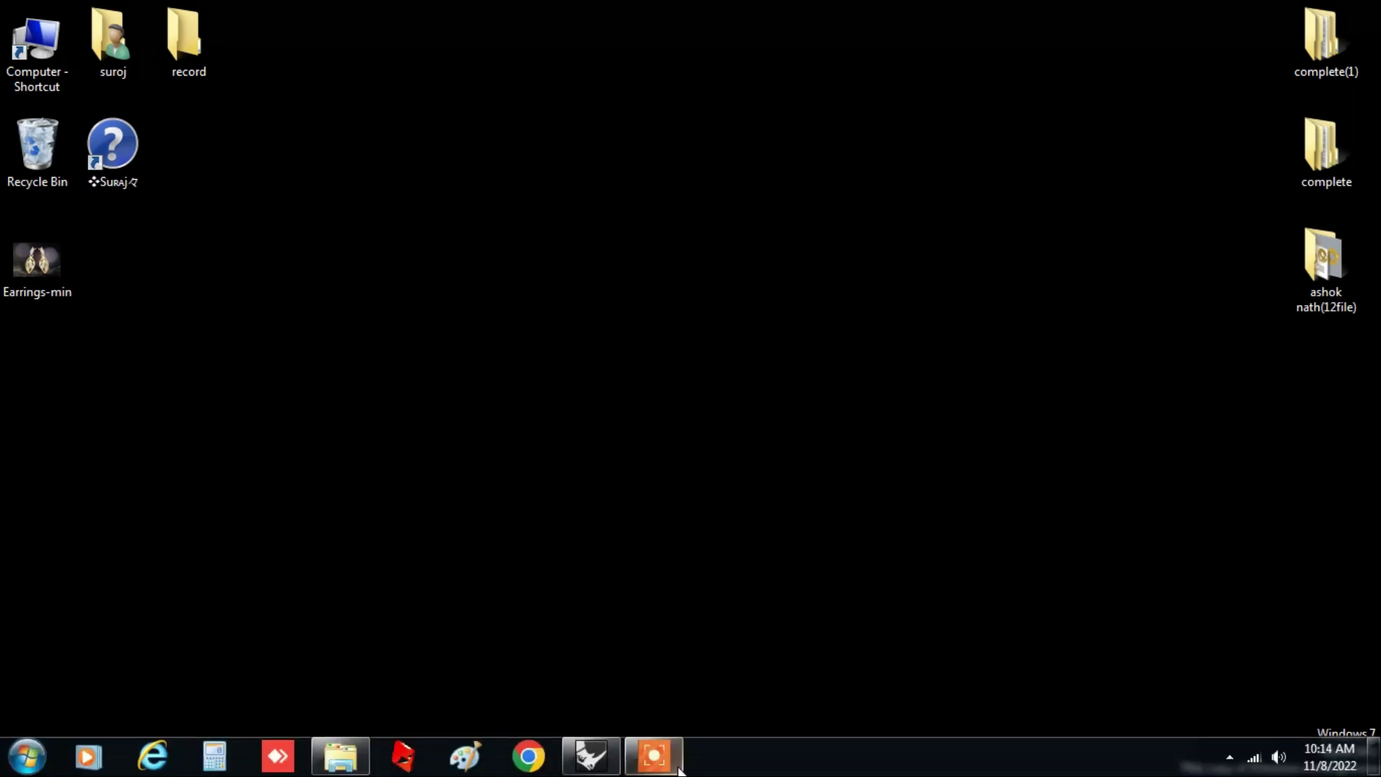
Split the reference photo with a rectangle around the left earring, deleting the extra part and rectangle
{"action": "left_click", "coordinate": [591, 756]}
{"action": "scroll", "coordinate": [554, 303], "scroll_direction": "up", "scroll_amount": 3}
{"action": "scroll", "coordinate": [555, 304], "scroll_direction": "down", "scroll_amount": 2}
{"action": "left_click", "coordinate": [43, 263]}
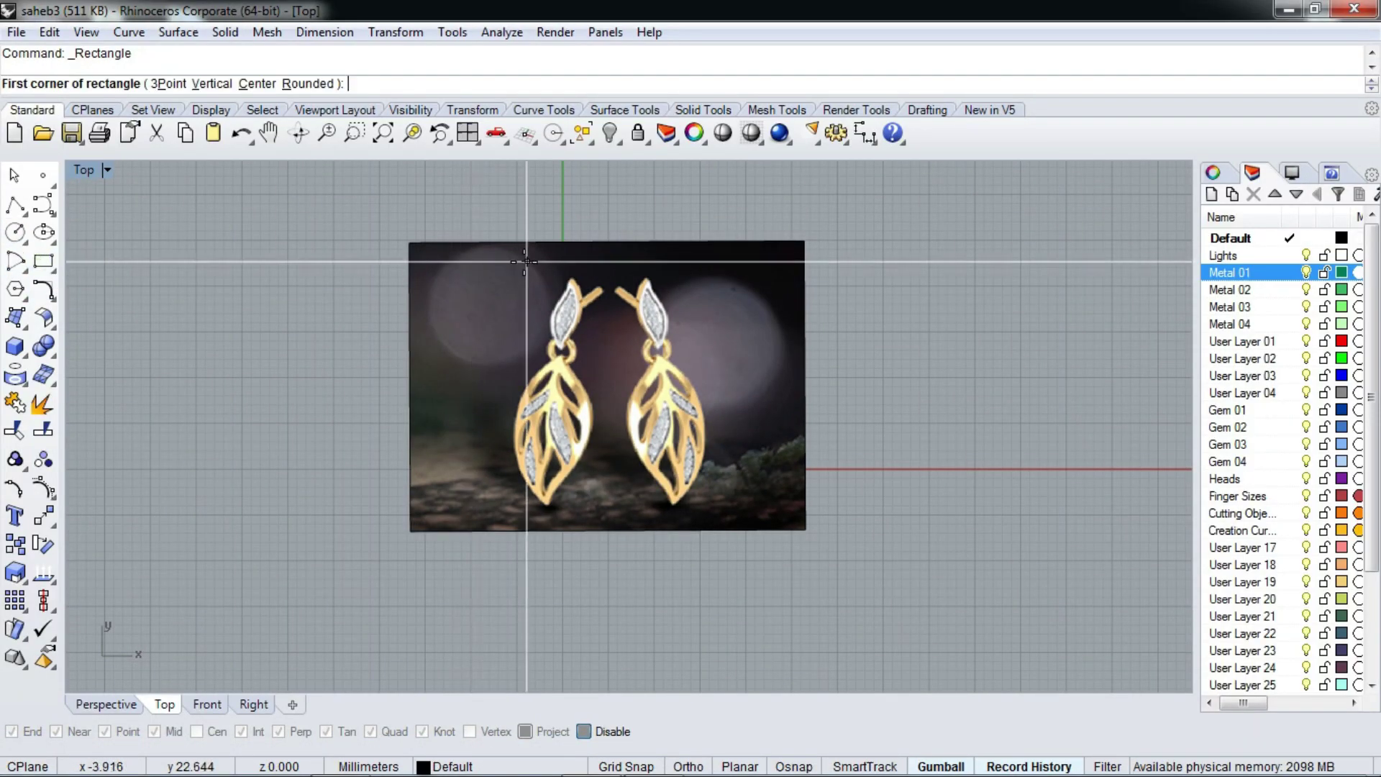
{"action": "left_click", "coordinate": [476, 264]}
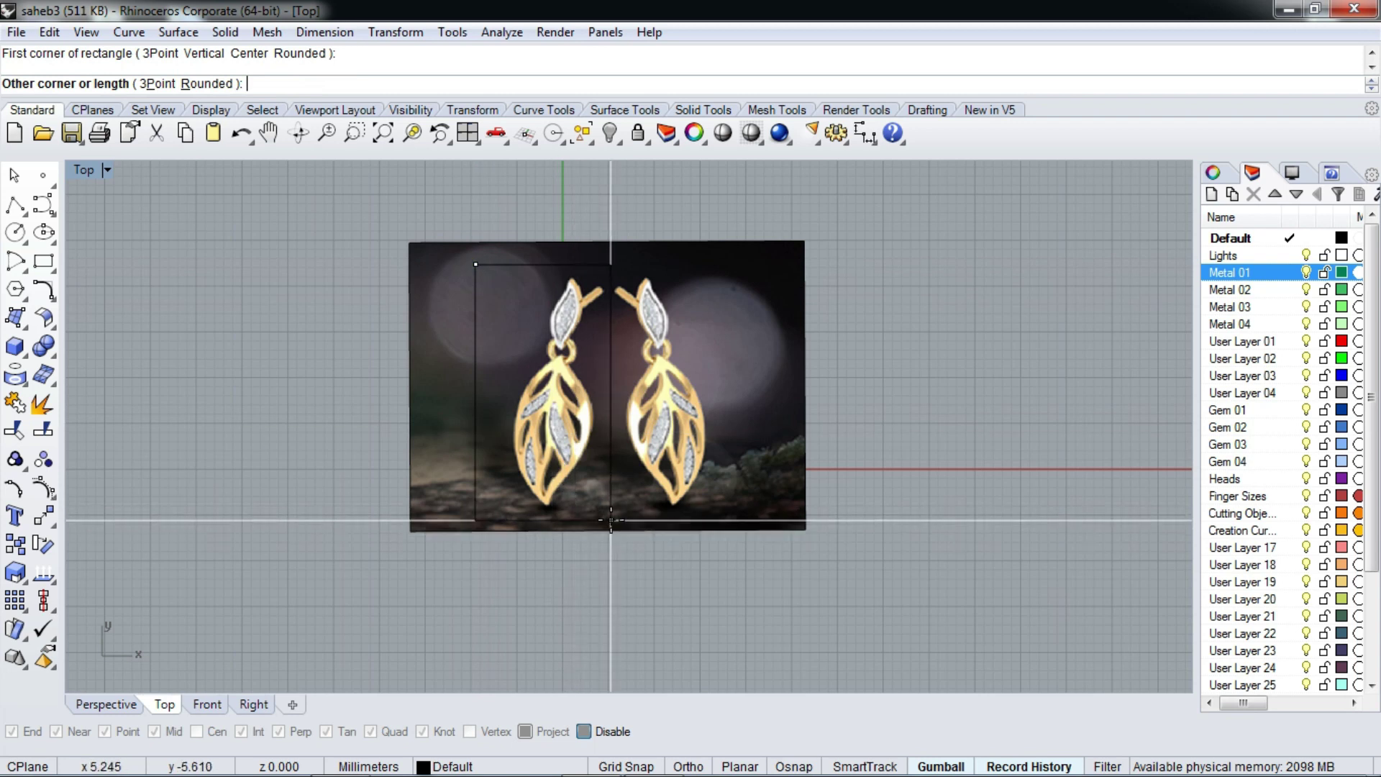
{"action": "type", "text": "s"}
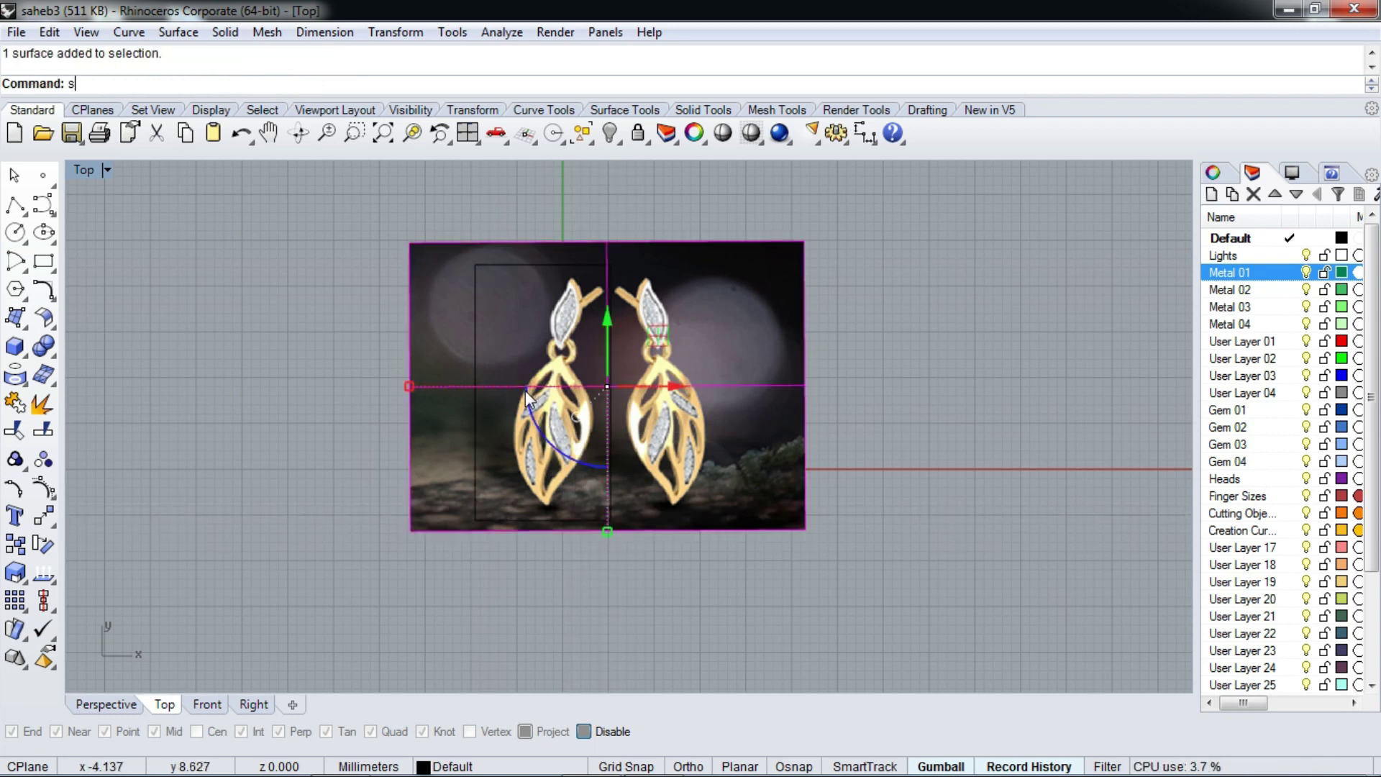
{"action": "key", "text": "BackSpace"}
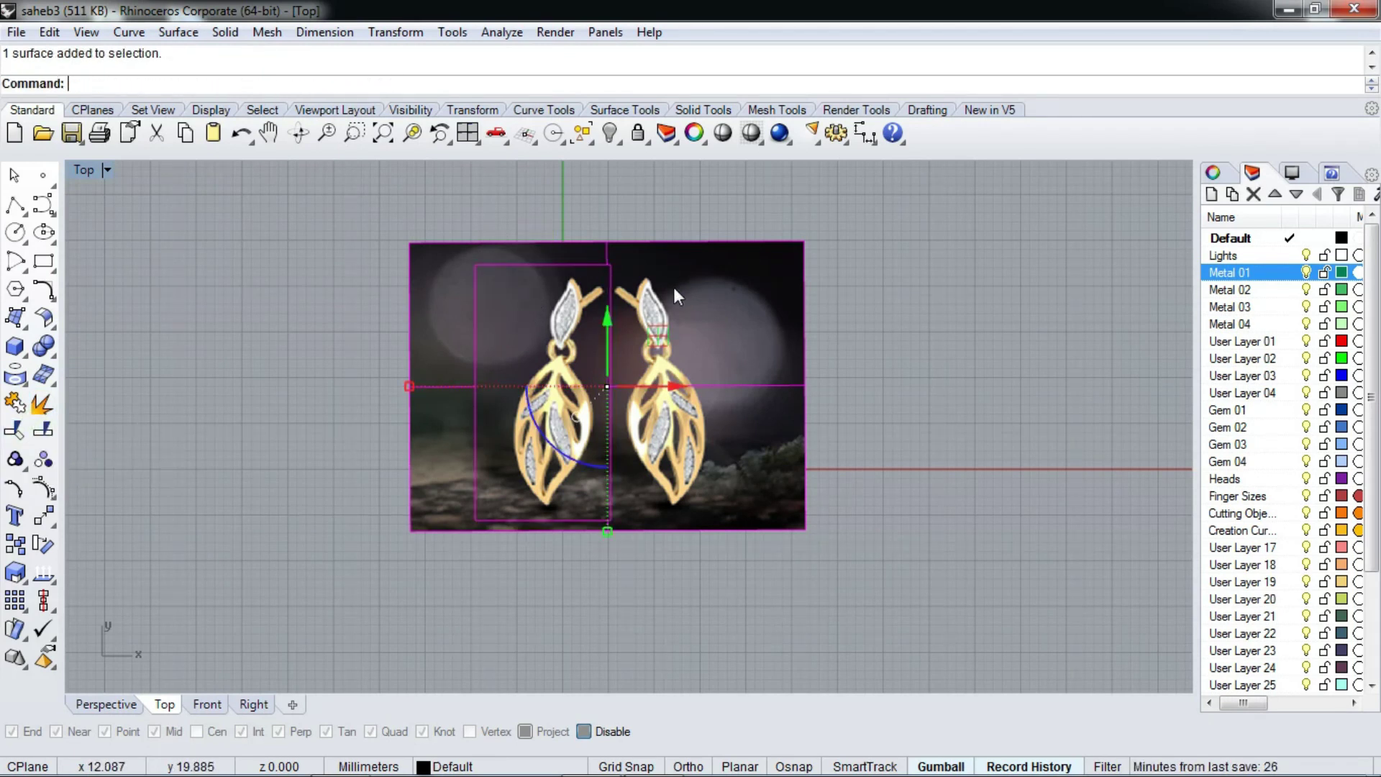
{"action": "key", "text": "Delete"}
{"action": "scroll", "coordinate": [672, 295], "scroll_direction": "up", "scroll_amount": 2}
{"action": "mouse_move", "coordinate": [567, 325]}
{"action": "left_mouse_down"}
{"action": "mouse_move", "coordinate": [390, 200]}
{"action": "mouse_move", "coordinate": [426, 235]}
{"action": "left_mouse_up"}
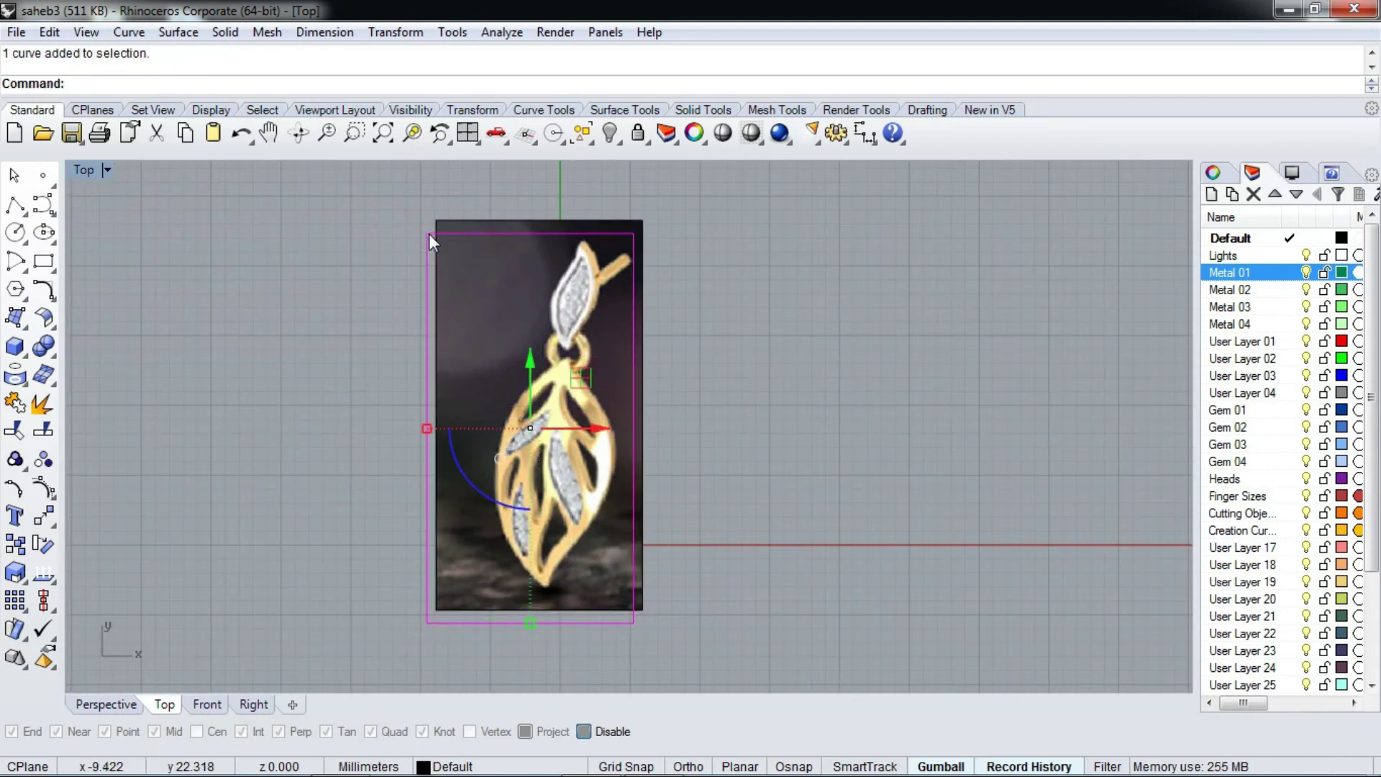
{"action": "key", "text": "Delete"}
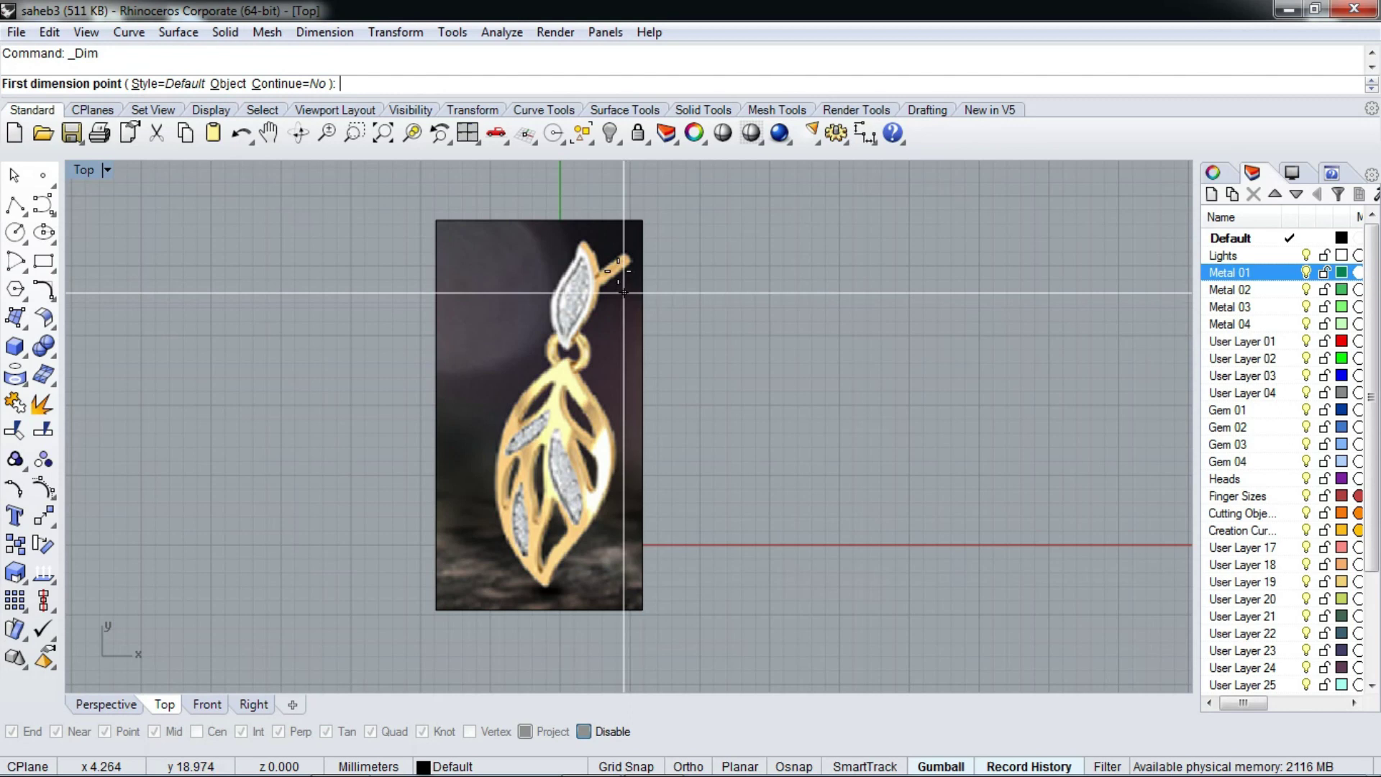
Measure the pendant from top to bottom (24.58), then delete the dimension
{"action": "scroll", "coordinate": [618, 279], "scroll_direction": "up", "scroll_amount": 1}
{"action": "left_click", "coordinate": [576, 235]}
{"action": "left_click", "coordinate": [530, 651]}
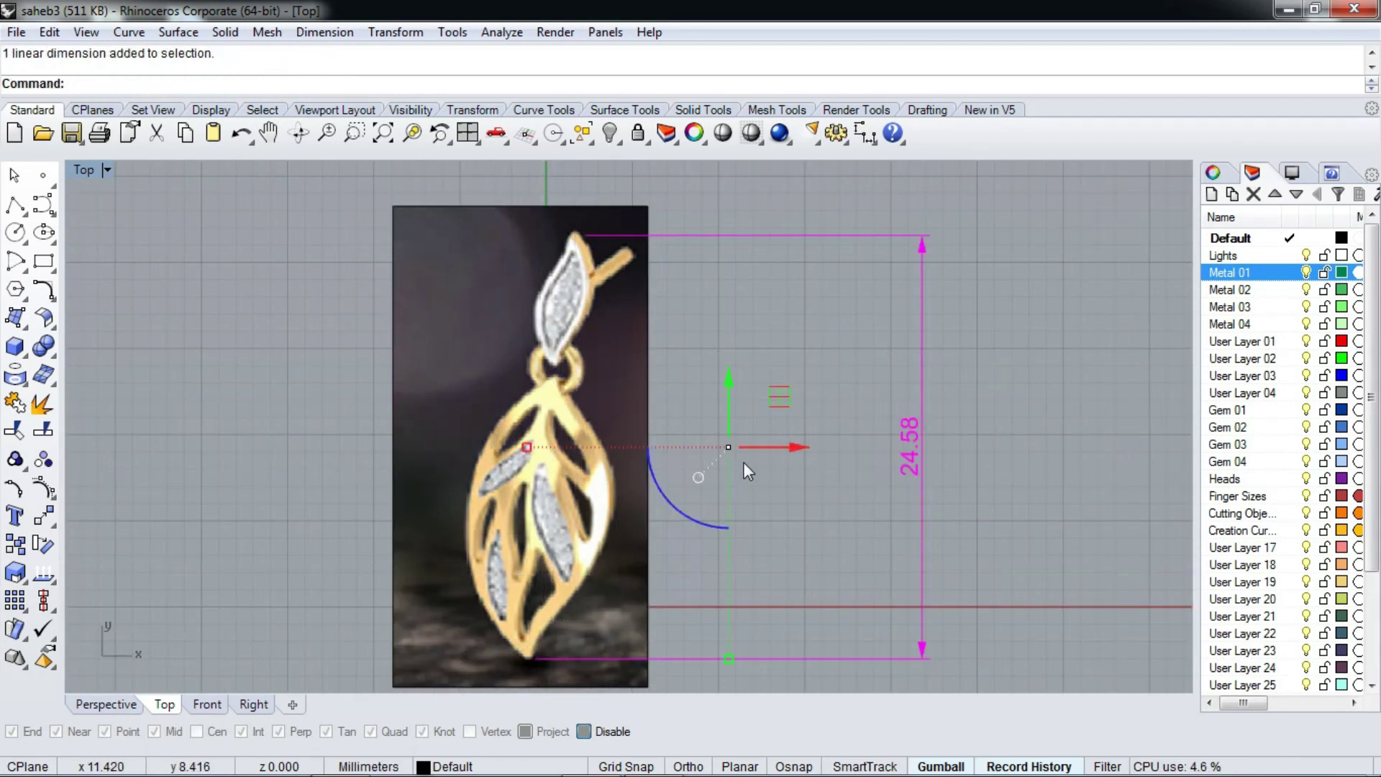
{"action": "key", "text": "Delete"}
{"action": "right_click_drag", "start_coordinate": [668, 379], "coordinate": [671, 321]}
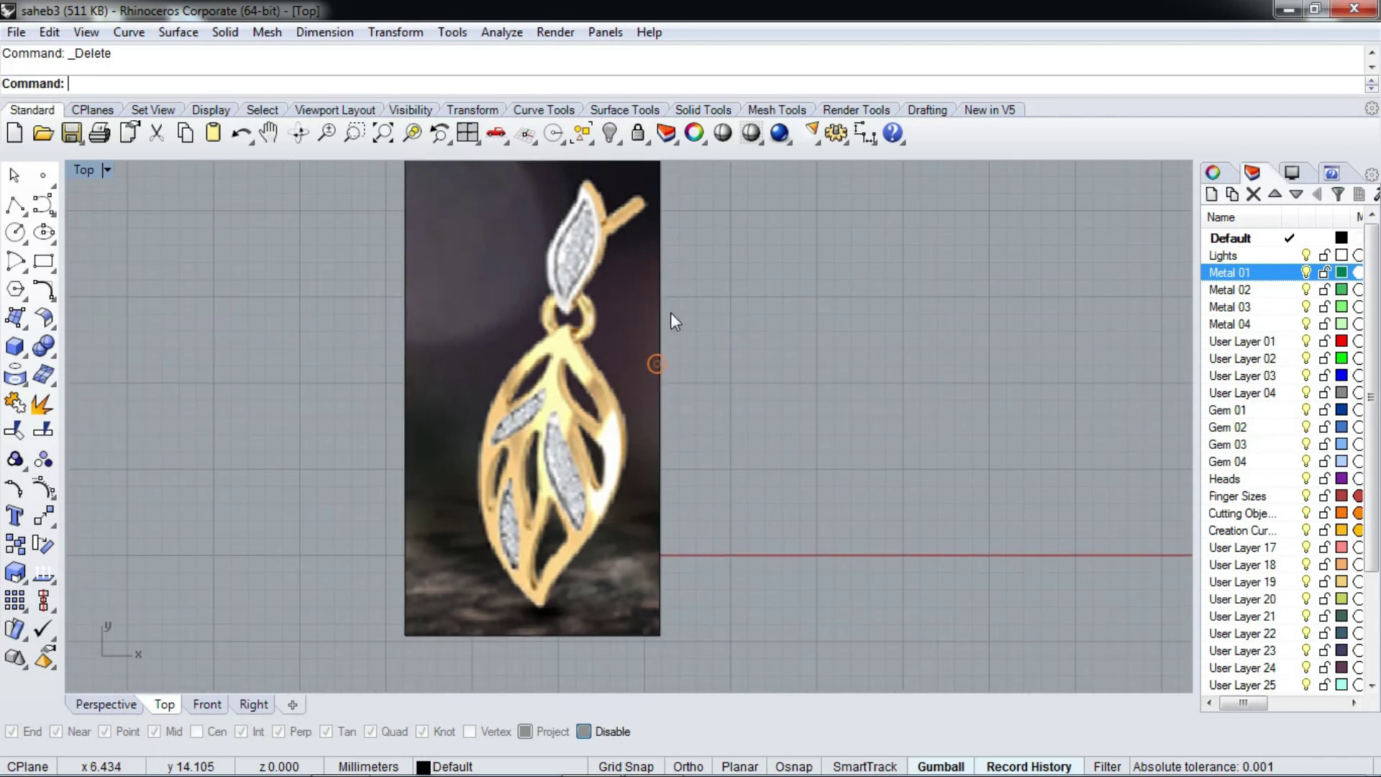
Trace the large leaf's left edge from the bail to the tip with a control-point curve
{"action": "scroll", "coordinate": [534, 320], "scroll_direction": "up", "scroll_amount": 2}
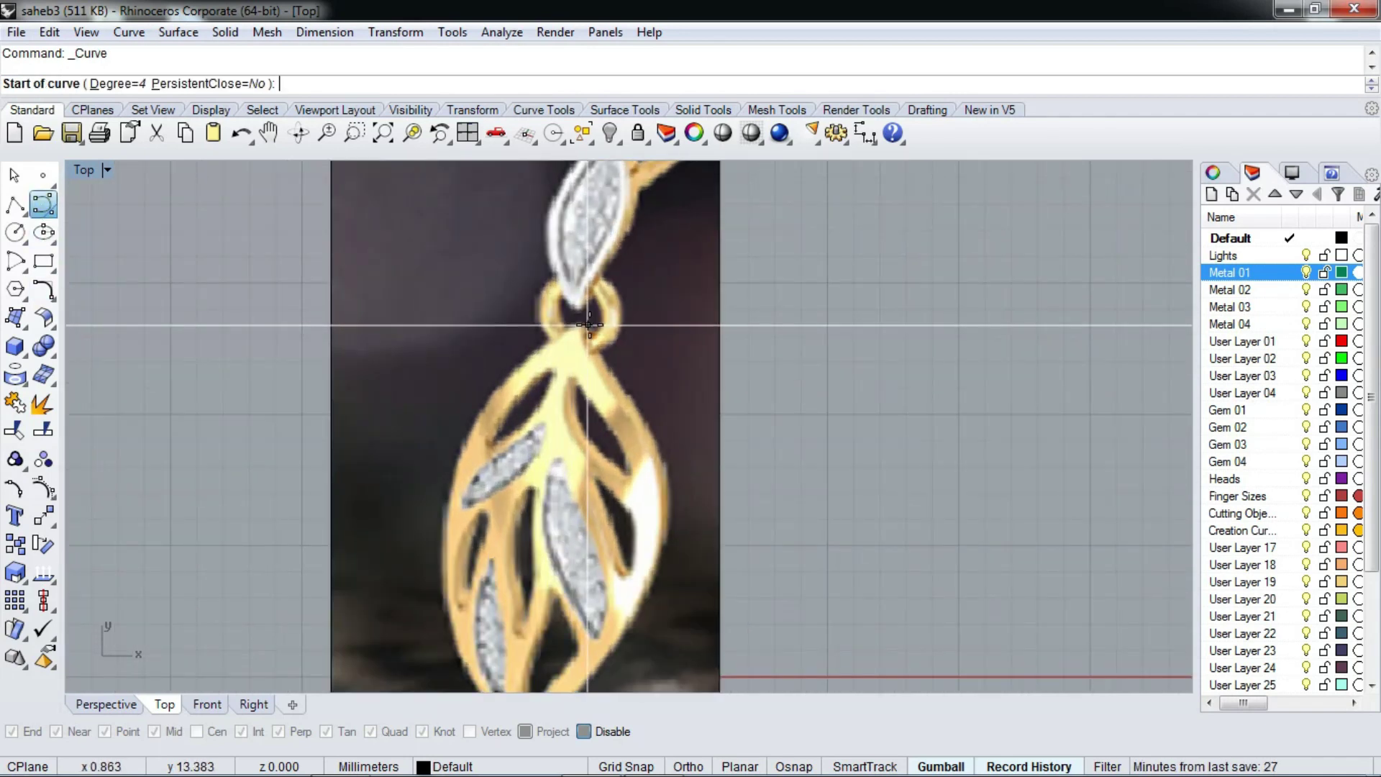
{"action": "left_click", "coordinate": [585, 319]}
{"action": "left_click", "coordinate": [510, 367]}
{"action": "left_click", "coordinate": [456, 435]}
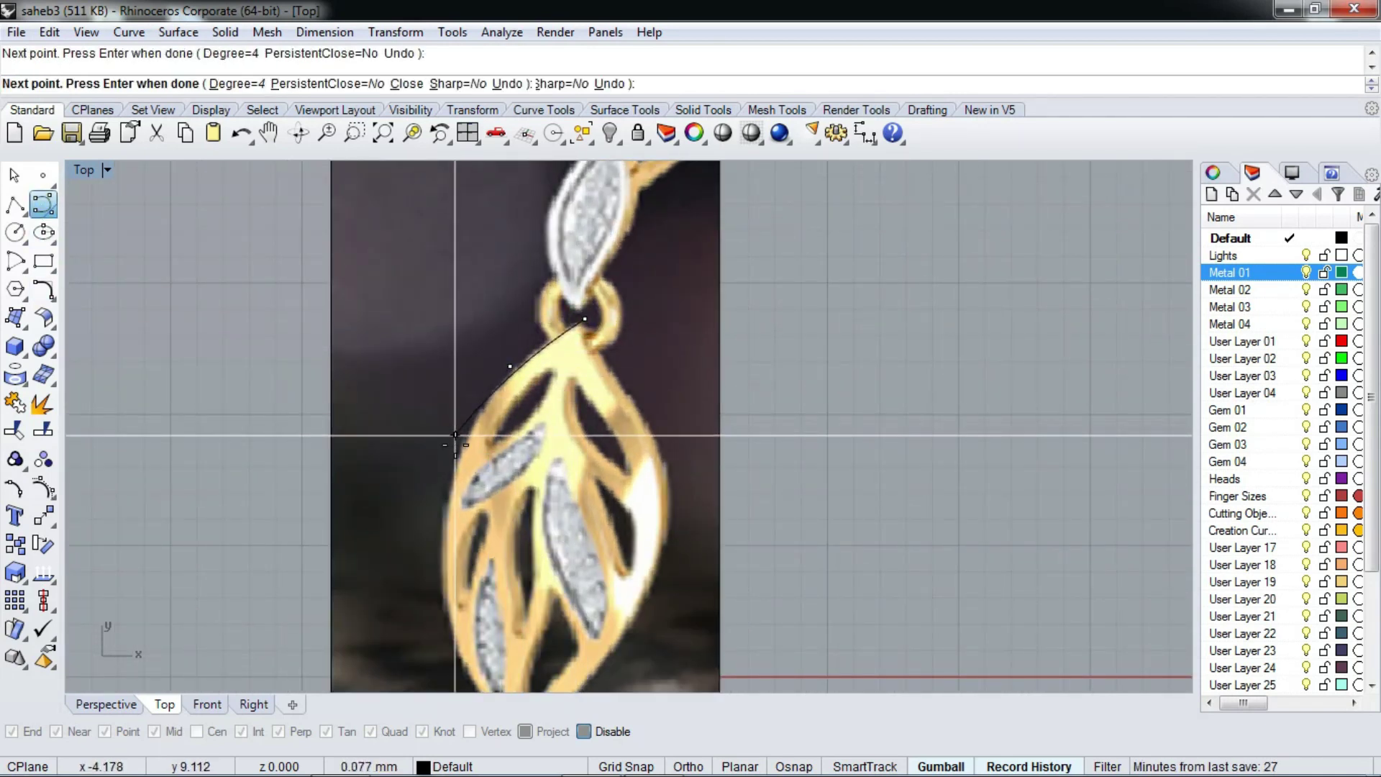
{"action": "right_click_drag", "start_coordinate": [463, 419], "coordinate": [521, 300]}
{"action": "left_click", "coordinate": [493, 430]}
{"action": "left_click", "coordinate": [497, 534]}
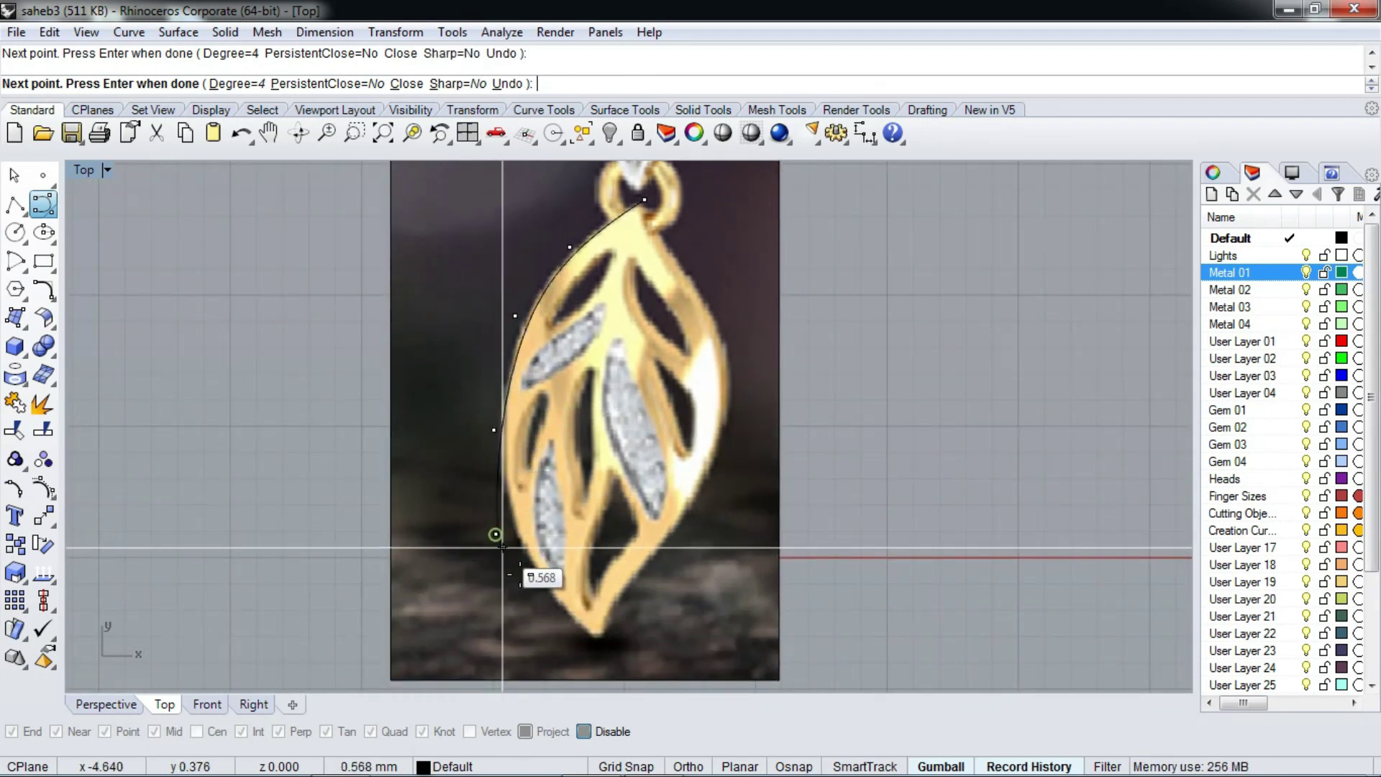
{"action": "left_click", "coordinate": [581, 633]}
{"action": "left_click", "coordinate": [608, 645]}
{"action": "key", "text": "Return"}
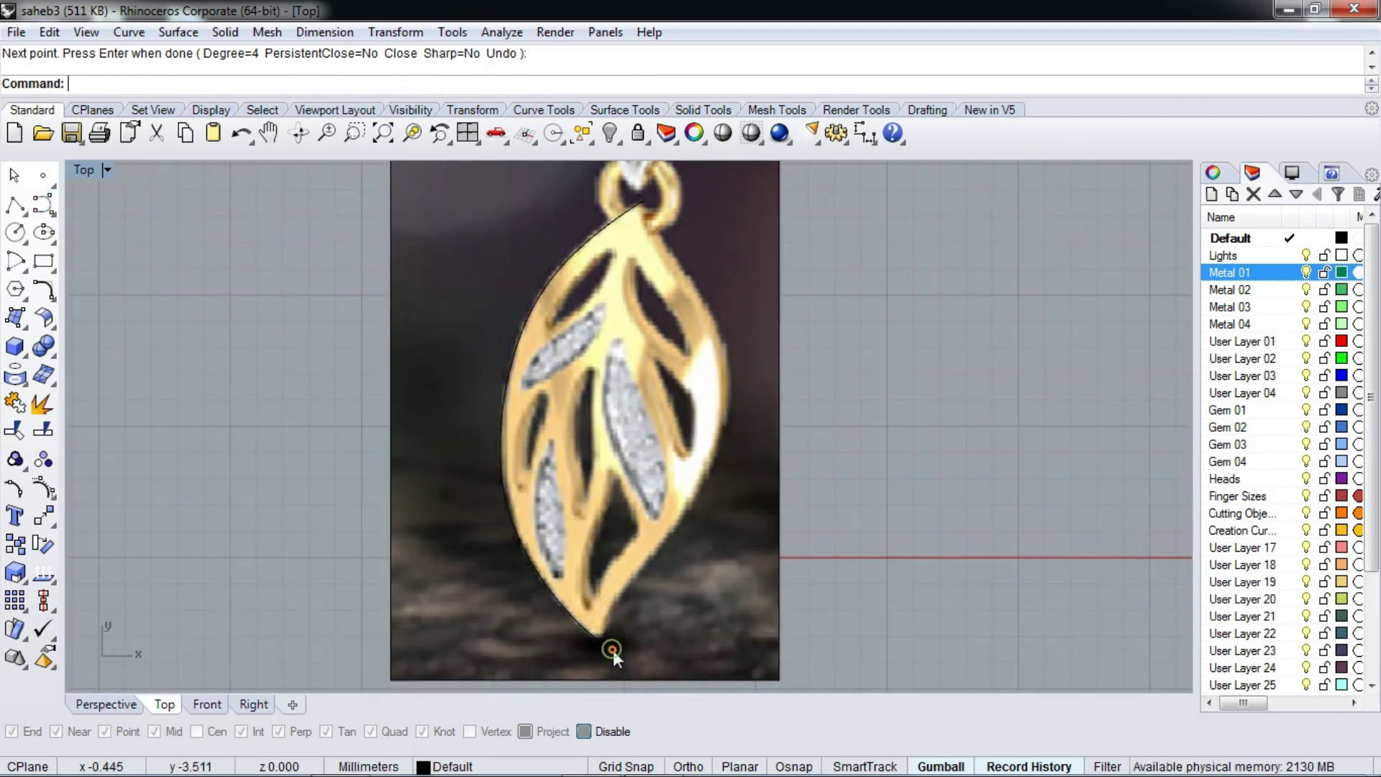
Trace the large leaf's right edge from the top down to the tip
{"action": "right_click", "coordinate": [489, 263]}
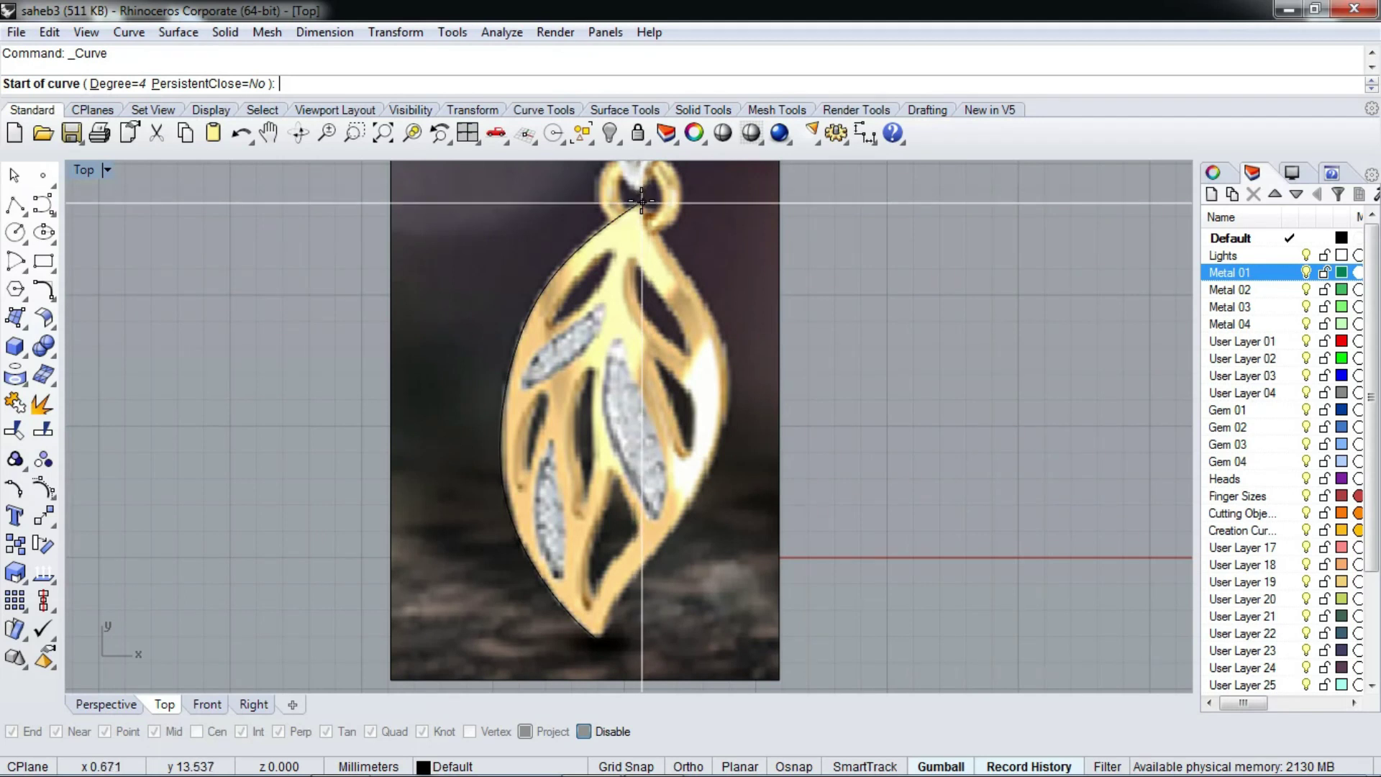
{"action": "left_click", "coordinate": [642, 202]}
{"action": "left_click", "coordinate": [656, 246]}
{"action": "left_click", "coordinate": [710, 299]}
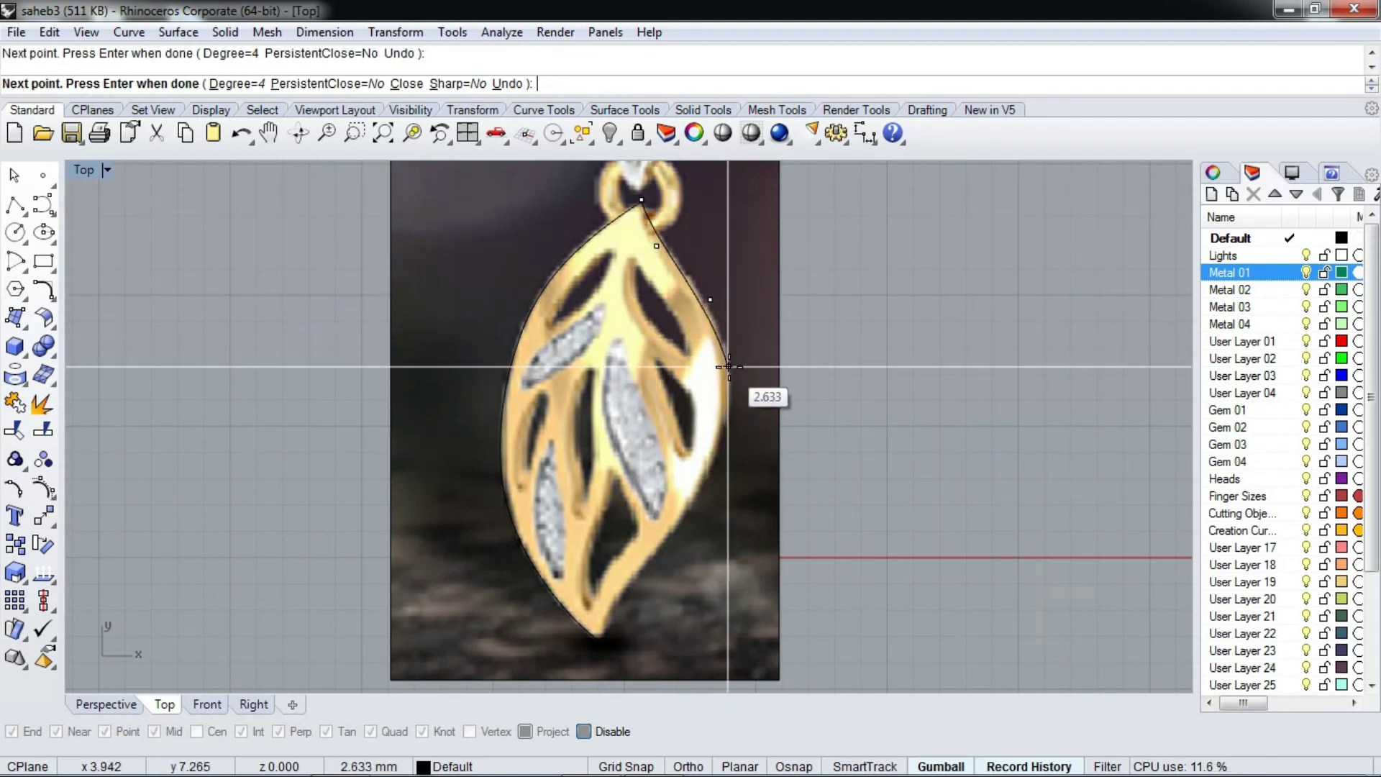
{"action": "left_click", "coordinate": [730, 367]}
{"action": "left_click", "coordinate": [729, 447]}
{"action": "left_click", "coordinate": [690, 529]}
{"action": "left_click", "coordinate": [636, 584]}
{"action": "left_click", "coordinate": [611, 614]}
{"action": "scroll", "coordinate": [627, 394], "scroll_direction": "down", "scroll_amount": 3}
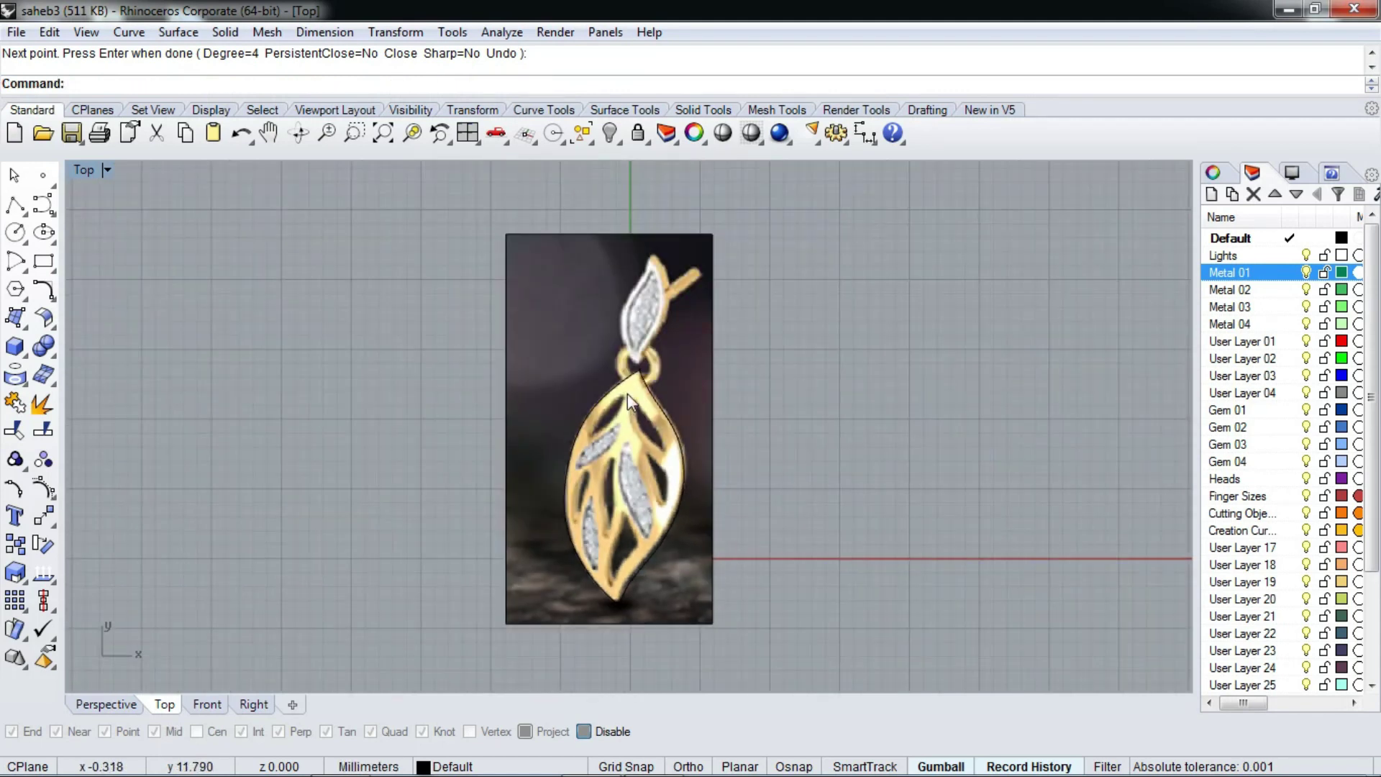
{"action": "key", "text": "Return"}
{"action": "key", "text": "Return"}
Trace the small upper leaf's right edge from the bail to its tip
{"action": "scroll", "coordinate": [644, 345], "scroll_direction": "up", "scroll_amount": 5}
{"action": "left_click", "coordinate": [644, 388]}
{"action": "left_click", "coordinate": [649, 333]}
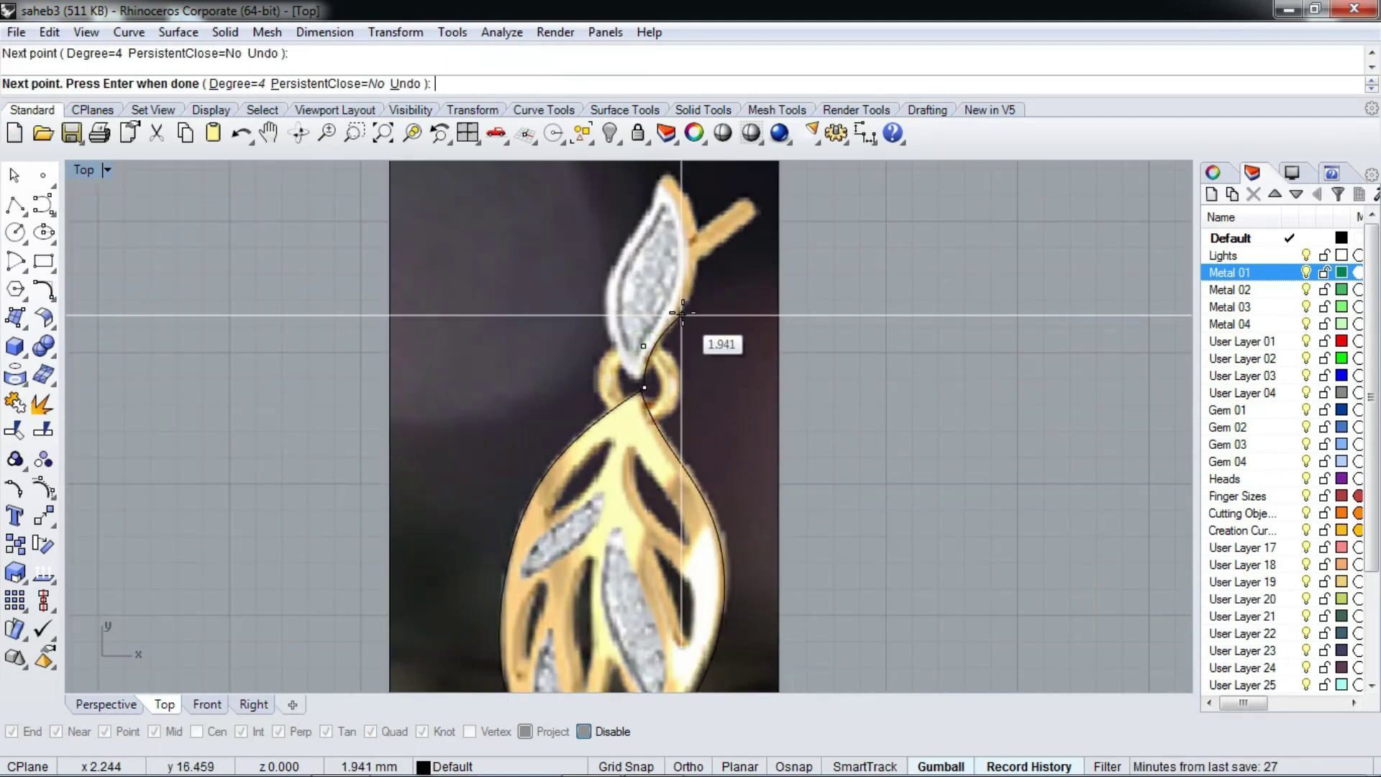
{"action": "left_click", "coordinate": [683, 312]}
{"action": "left_click", "coordinate": [695, 278]}
{"action": "scroll", "coordinate": [696, 280], "scroll_direction": "up", "scroll_amount": 3}
{"action": "left_click", "coordinate": [714, 321]}
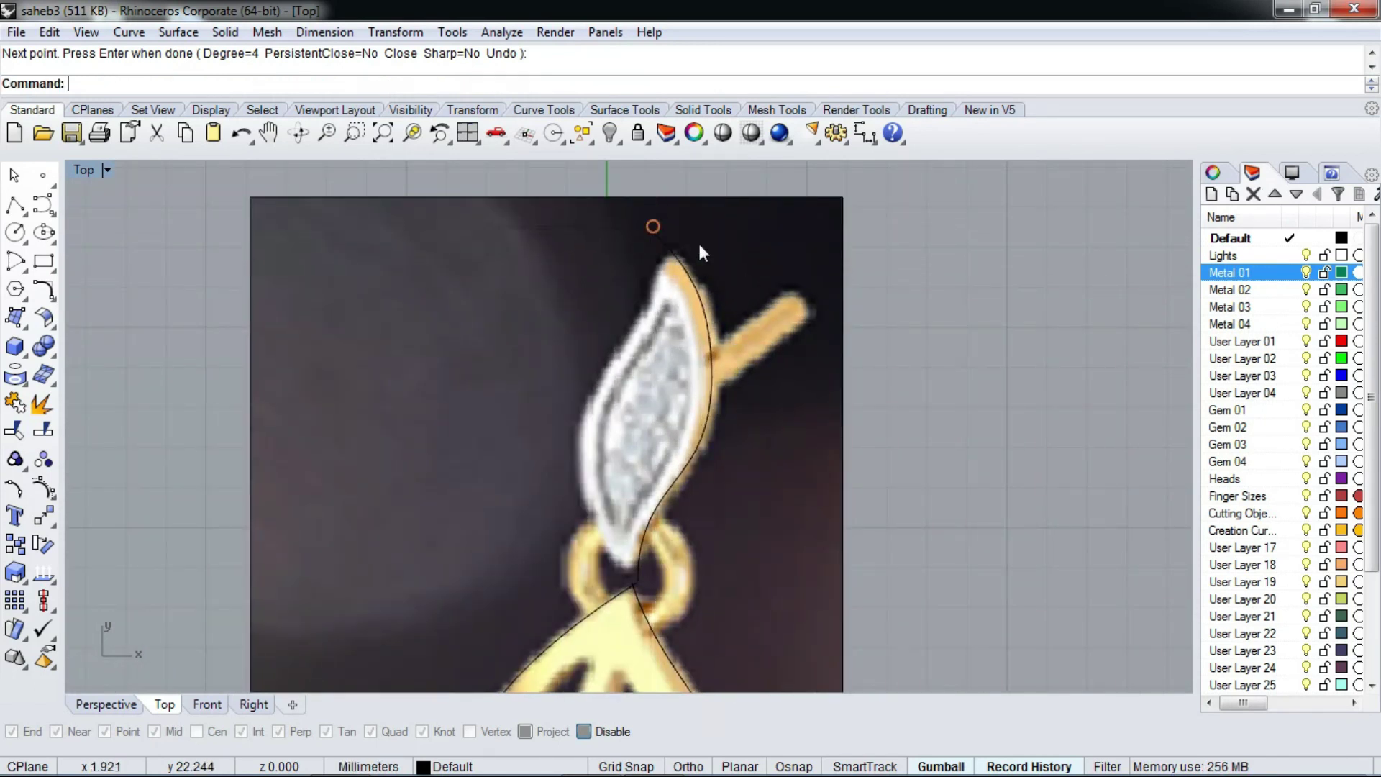
{"action": "key", "text": "Return"}
Trace the small leaf's left edge from its tip back down to the bail
{"action": "left_click", "coordinate": [672, 233]}
{"action": "left_click", "coordinate": [673, 275]}
{"action": "left_click", "coordinate": [619, 342]}
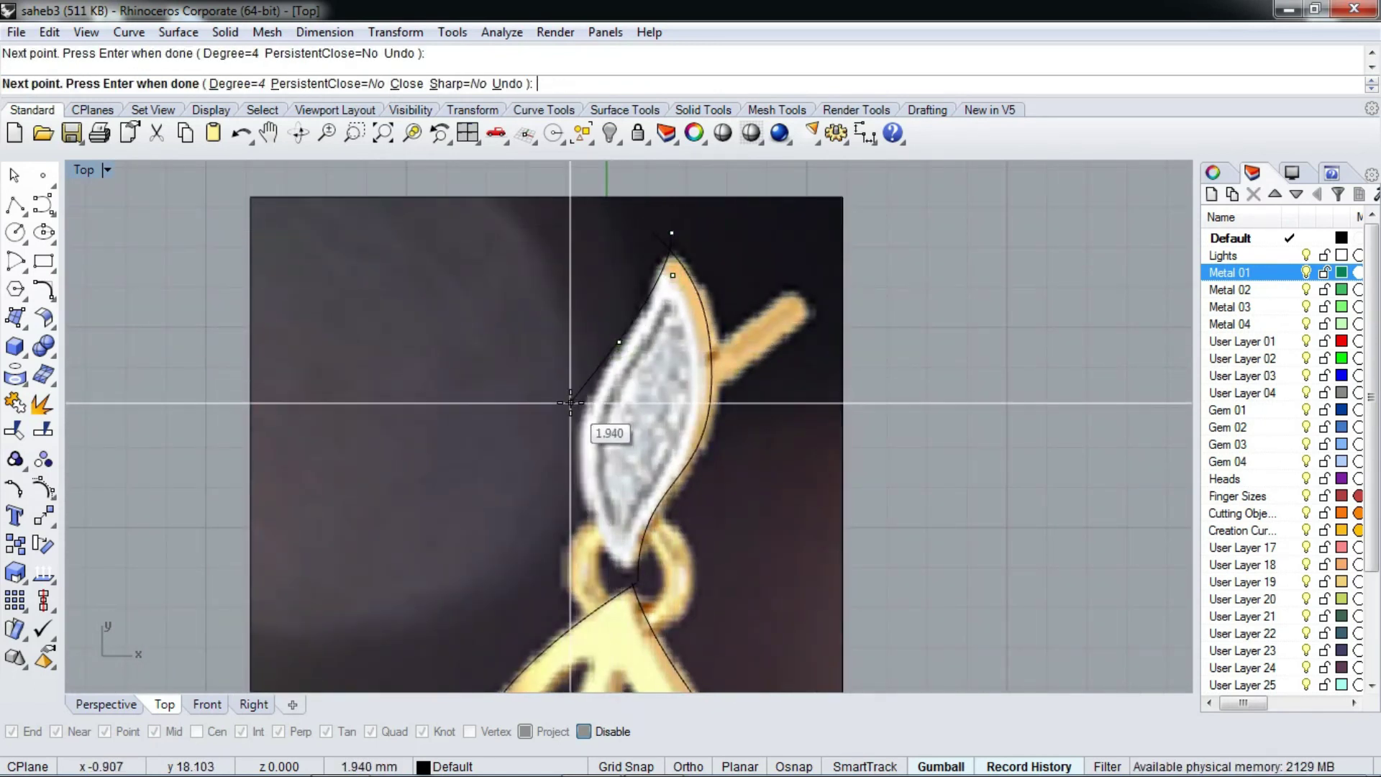
{"action": "left_click", "coordinate": [571, 403]}
{"action": "left_click", "coordinate": [564, 496]}
{"action": "left_click", "coordinate": [609, 566]}
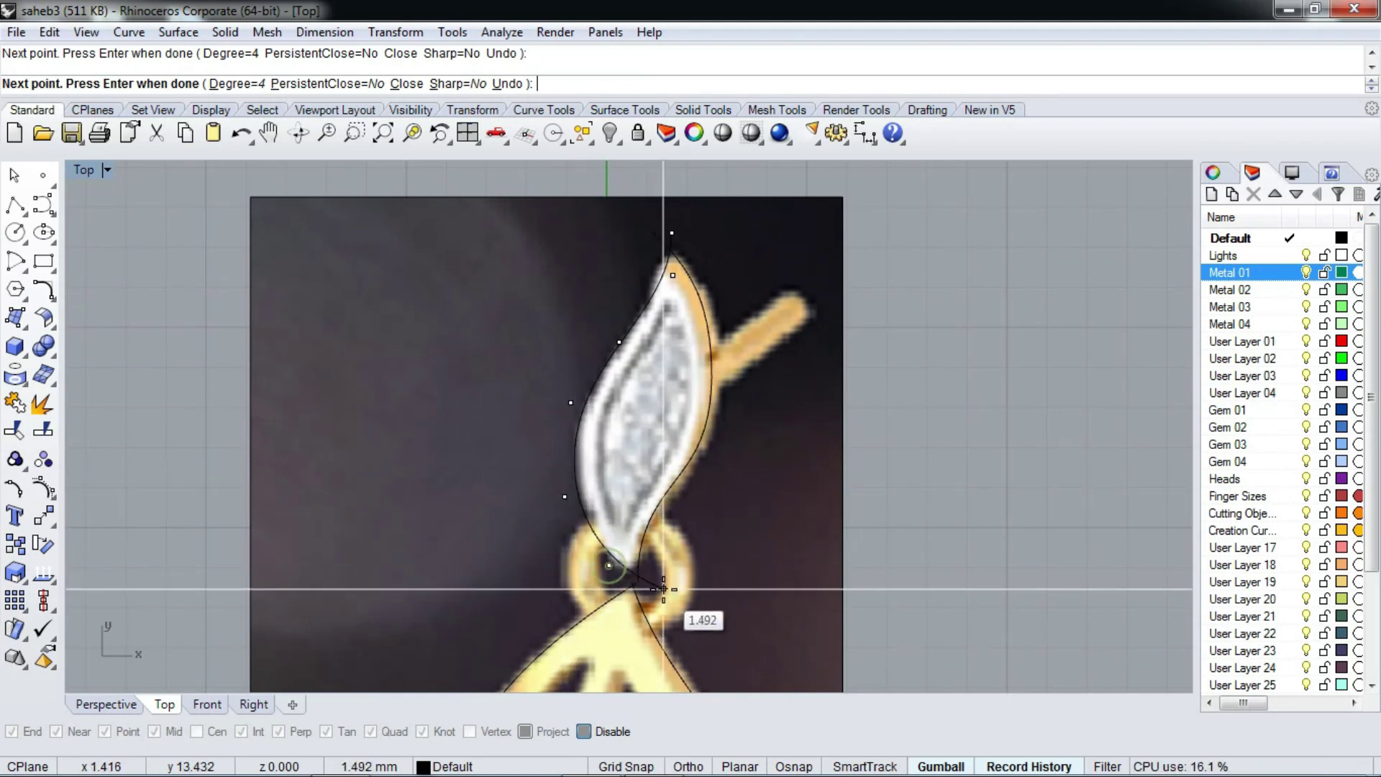
{"action": "scroll", "coordinate": [722, 403], "scroll_direction": "down", "scroll_amount": 5}
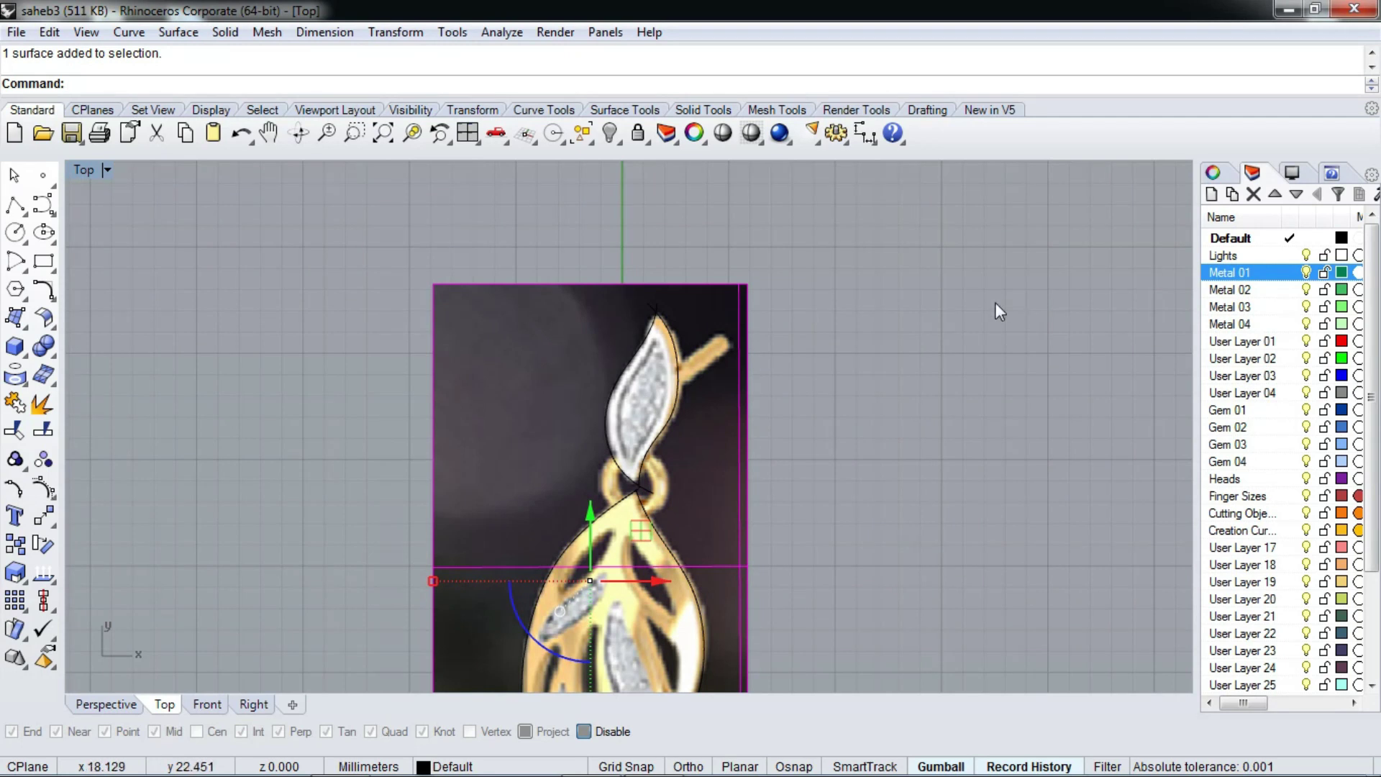
{"action": "scroll", "coordinate": [995, 311], "scroll_direction": "down", "scroll_amount": 3}
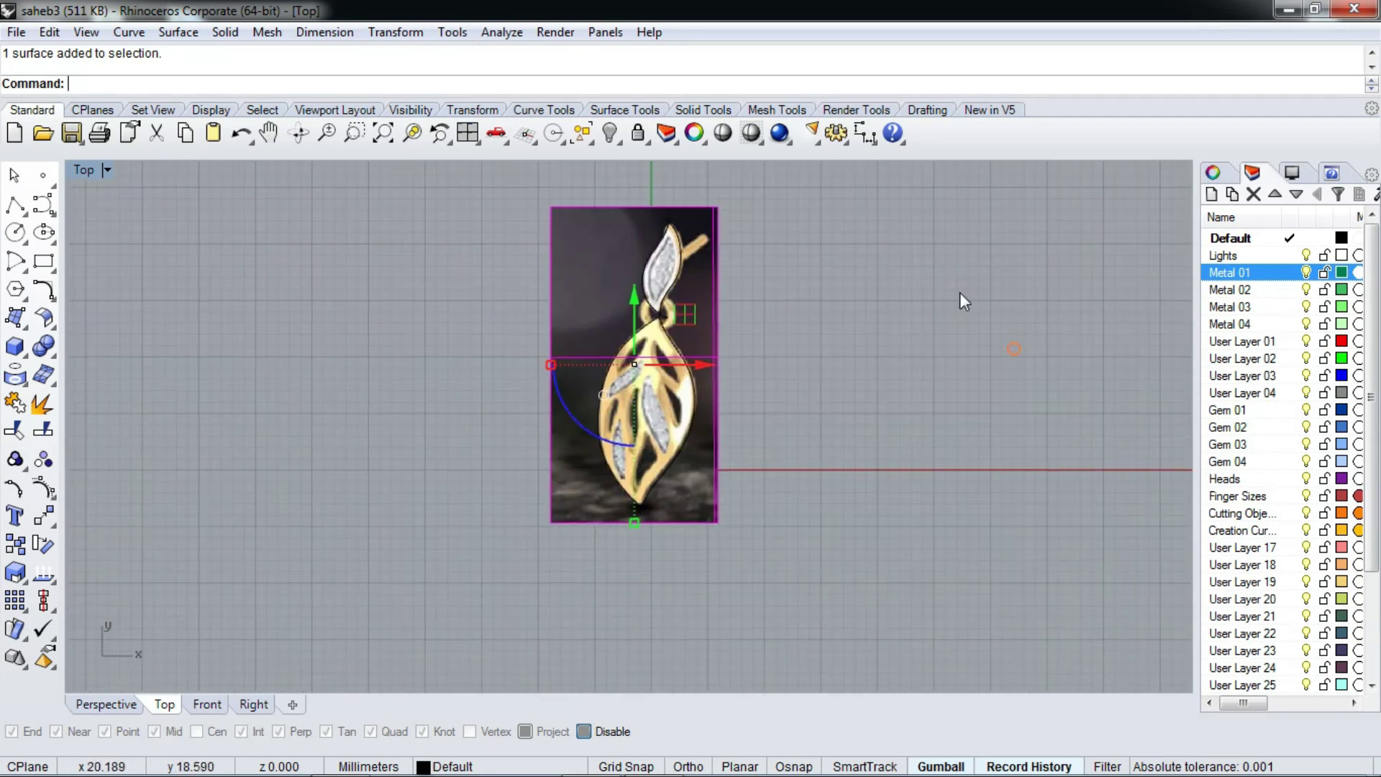
Move the photo onto User Layer 04 and hide that layer
{"action": "right_click", "coordinate": [1296, 396]}
{"action": "left_click", "coordinate": [1206, 691]}
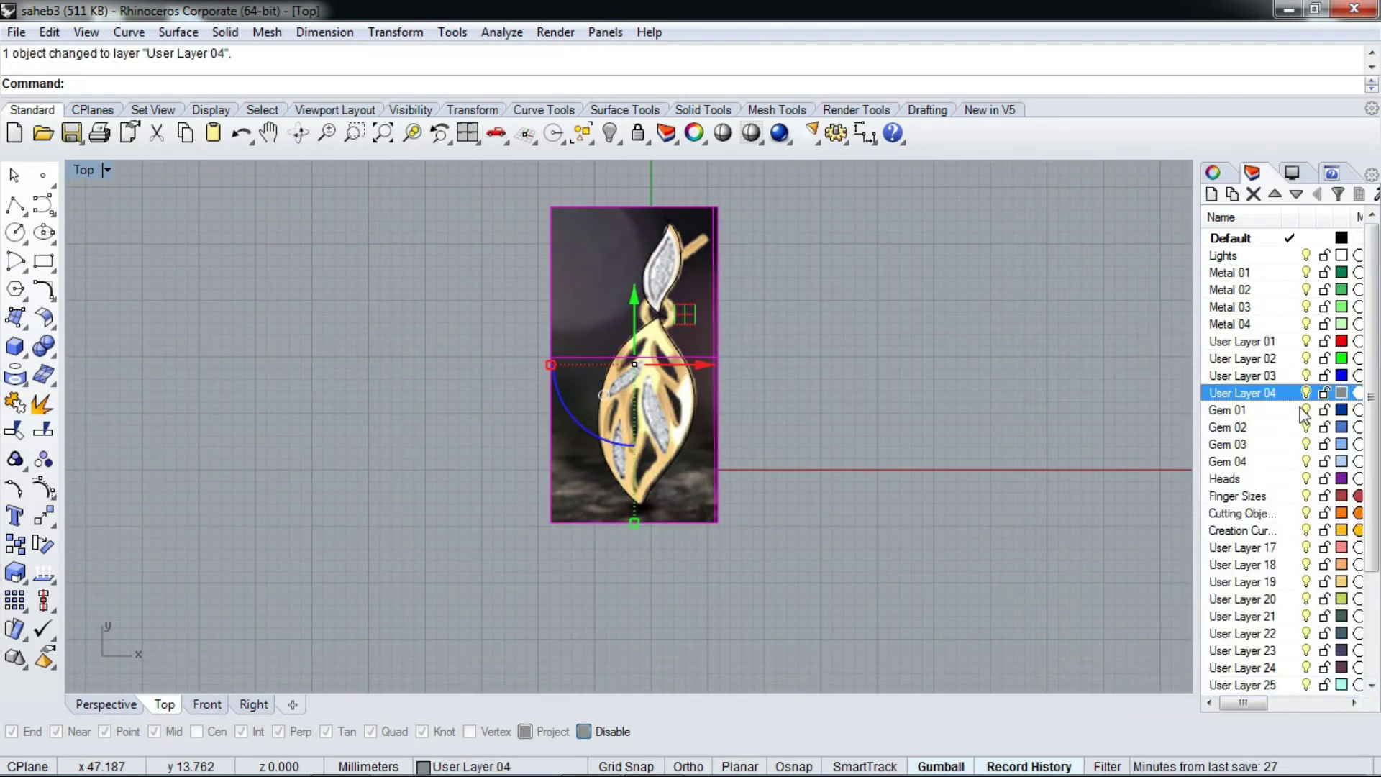
{"action": "left_click", "coordinate": [1306, 394]}
{"action": "scroll", "coordinate": [679, 317], "scroll_direction": "up", "scroll_amount": 3}
{"action": "scroll", "coordinate": [697, 325], "scroll_direction": "down", "scroll_amount": 3}
{"action": "scroll", "coordinate": [709, 344], "scroll_direction": "up", "scroll_amount": 5}
{"action": "scroll", "coordinate": [705, 335], "scroll_direction": "up", "scroll_amount": 2}
{"action": "scroll", "coordinate": [693, 389], "scroll_direction": "down", "scroll_amount": 1}
{"action": "scroll", "coordinate": [662, 379], "scroll_direction": "down", "scroll_amount": 3}
{"action": "scroll", "coordinate": [679, 366], "scroll_direction": "down", "scroll_amount": 2}
Select all the traced curves and trim away their overlapping ends at the crossing
{"action": "key", "text": "ctrl+a"}
{"action": "scroll", "coordinate": [603, 592], "scroll_direction": "up", "scroll_amount": 5}
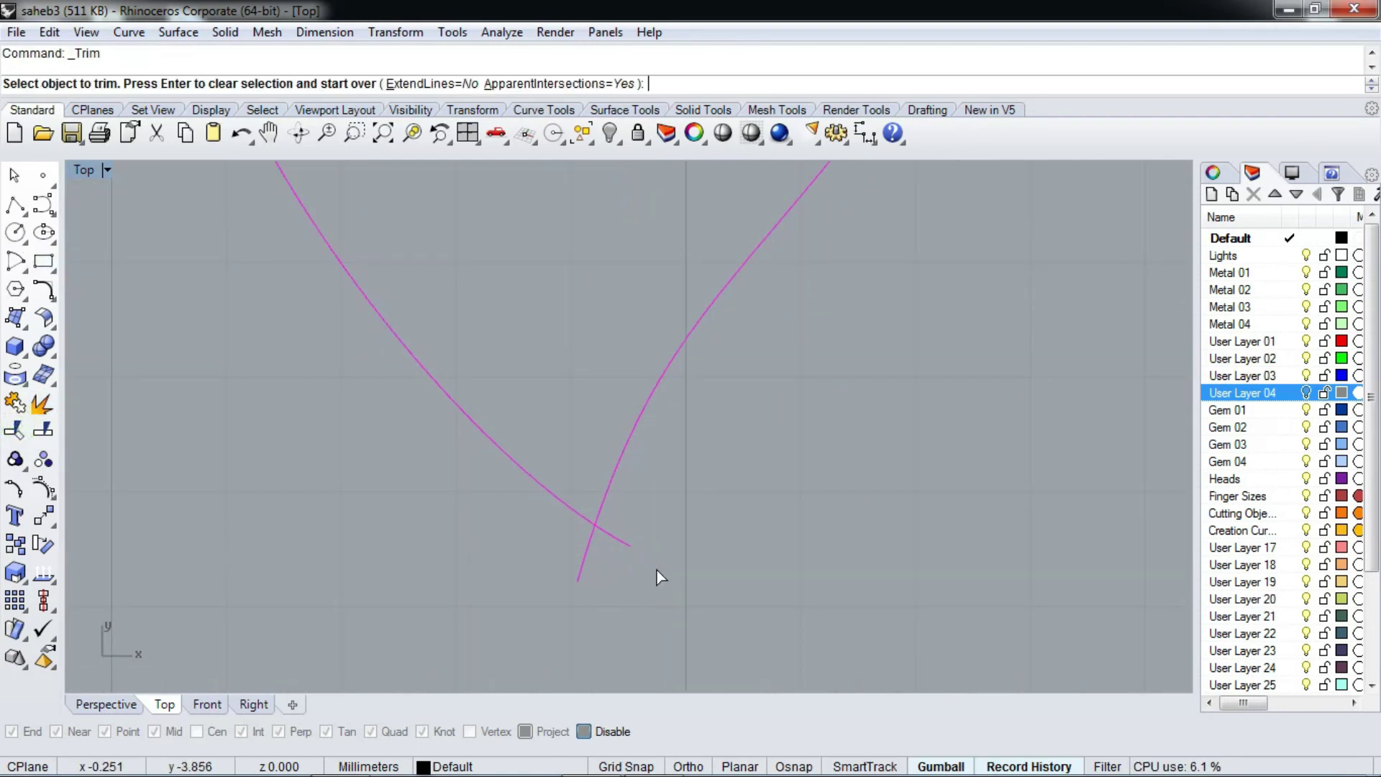
{"action": "scroll", "coordinate": [743, 395], "scroll_direction": "down", "scroll_amount": 4}
{"action": "scroll", "coordinate": [778, 313], "scroll_direction": "up", "scroll_amount": 3}
{"action": "scroll", "coordinate": [827, 368], "scroll_direction": "up", "scroll_amount": 2}
{"action": "scroll", "coordinate": [775, 398], "scroll_direction": "down", "scroll_amount": 3}
{"action": "scroll", "coordinate": [901, 516], "scroll_direction": "up", "scroll_amount": 3}
{"action": "left_click", "coordinate": [918, 361]}
{"action": "key", "text": "Return"}
{"action": "scroll", "coordinate": [727, 333], "scroll_direction": "down", "scroll_amount": 2}
{"action": "scroll", "coordinate": [694, 401], "scroll_direction": "down", "scroll_amount": 2}
{"action": "key", "text": "Escape"}
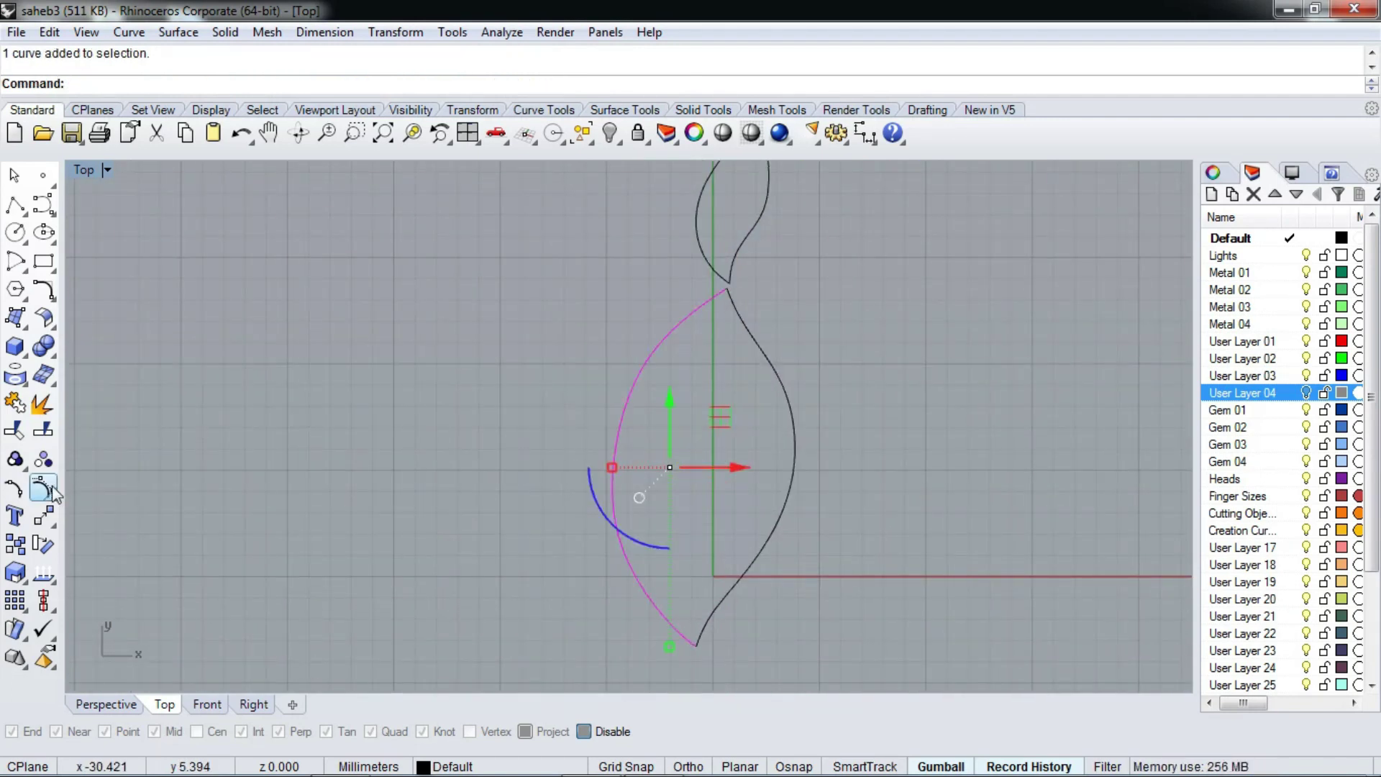
Drag control points on the first leaf curve to refine its edge and tip
{"action": "left_click", "coordinate": [42, 490]}
{"action": "scroll", "coordinate": [620, 432], "scroll_direction": "up", "scroll_amount": 3}
{"action": "left_click", "coordinate": [610, 500]}
{"action": "left_click_drag", "start_coordinate": [609, 500], "coordinate": [592, 472]}
{"action": "scroll", "coordinate": [732, 418], "scroll_direction": "down", "scroll_amount": 3}
{"action": "scroll", "coordinate": [693, 344], "scroll_direction": "up", "scroll_amount": 2}
{"action": "mouse_move", "coordinate": [727, 295]}
{"action": "left_mouse_down"}
{"action": "mouse_move", "coordinate": [650, 376]}
{"action": "mouse_move", "coordinate": [725, 363]}
{"action": "left_mouse_up"}
{"action": "scroll", "coordinate": [659, 371], "scroll_direction": "down", "scroll_amount": 2}
{"action": "scroll", "coordinate": [658, 372], "scroll_direction": "down", "scroll_amount": 2}
{"action": "scroll", "coordinate": [690, 398], "scroll_direction": "up", "scroll_amount": 2}
{"action": "scroll", "coordinate": [732, 351], "scroll_direction": "up", "scroll_amount": 2}
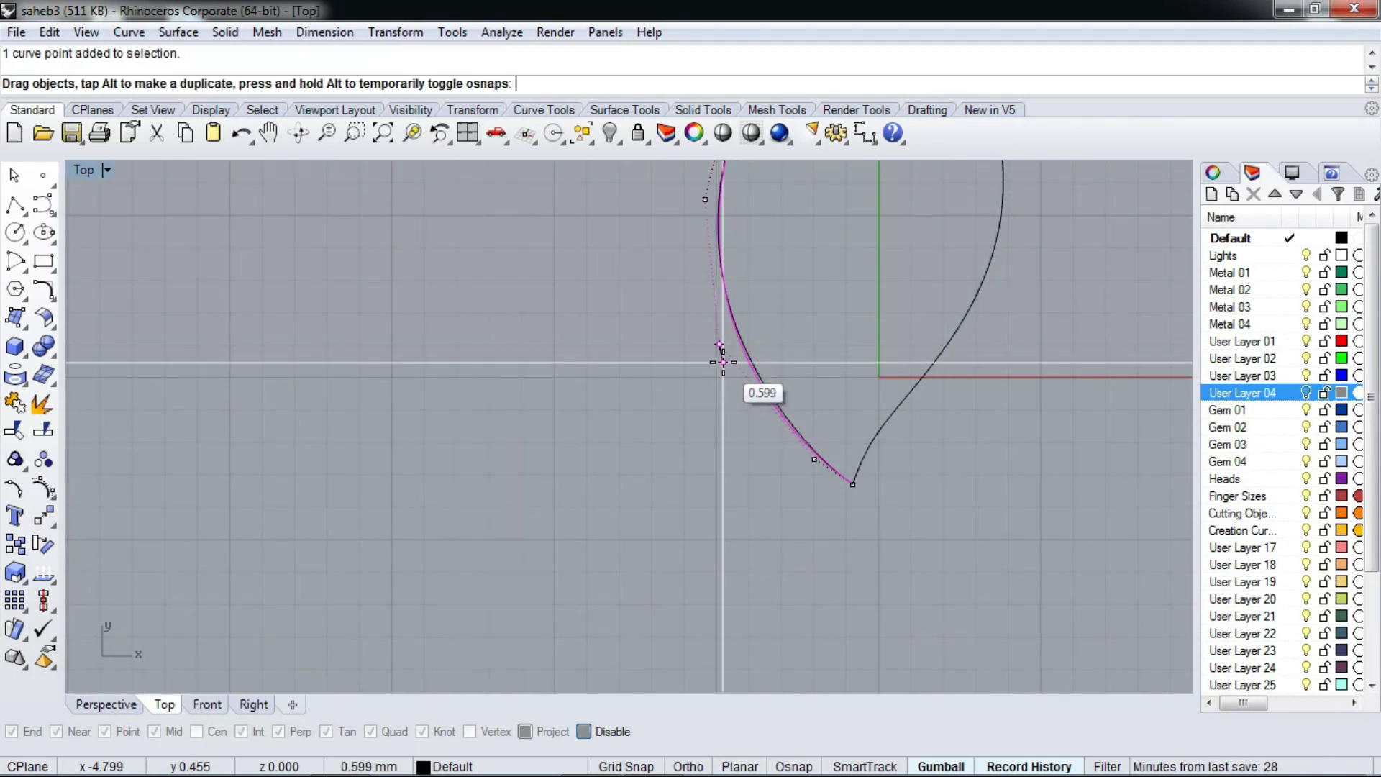
{"action": "scroll", "coordinate": [775, 479], "scroll_direction": "up", "scroll_amount": 1}
{"action": "scroll", "coordinate": [755, 456], "scroll_direction": "up", "scroll_amount": 1}
{"action": "scroll", "coordinate": [783, 490], "scroll_direction": "up", "scroll_amount": 1}
{"action": "left_click_drag", "start_coordinate": [831, 437], "coordinate": [815, 433]}
{"action": "scroll", "coordinate": [809, 516], "scroll_direction": "down", "scroll_amount": 1}
{"action": "scroll", "coordinate": [813, 503], "scroll_direction": "down", "scroll_amount": 1}
{"action": "scroll", "coordinate": [836, 511], "scroll_direction": "up", "scroll_amount": 1}
{"action": "scroll", "coordinate": [831, 507], "scroll_direction": "up", "scroll_amount": 1}
{"action": "scroll", "coordinate": [838, 468], "scroll_direction": "down", "scroll_amount": 2}
{"action": "scroll", "coordinate": [848, 403], "scroll_direction": "up", "scroll_amount": 1}
{"action": "scroll", "coordinate": [842, 359], "scroll_direction": "down", "scroll_amount": 1}
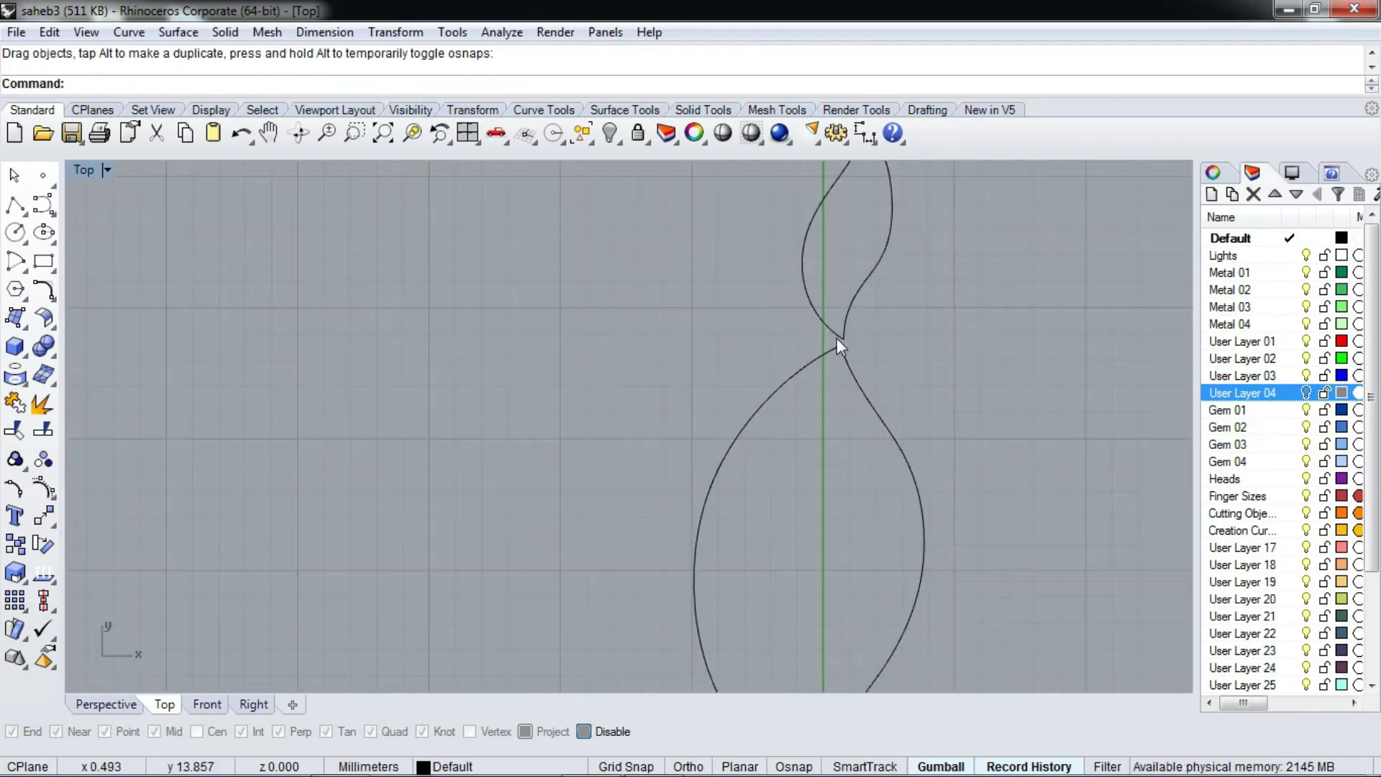
{"action": "scroll", "coordinate": [799, 345], "scroll_direction": "down", "scroll_amount": 1}
{"action": "scroll", "coordinate": [791, 374], "scroll_direction": "down", "scroll_amount": 1}
{"action": "scroll", "coordinate": [849, 360], "scroll_direction": "down", "scroll_amount": 1}
{"action": "scroll", "coordinate": [853, 315], "scroll_direction": "up", "scroll_amount": 2}
Reshape the right-hand leaf curve by moving three of its control points
{"action": "left_click_drag", "start_coordinate": [864, 279], "coordinate": [753, 357]}
{"action": "scroll", "coordinate": [828, 364], "scroll_direction": "up", "scroll_amount": 1}
{"action": "scroll", "coordinate": [852, 367], "scroll_direction": "up", "scroll_amount": 1}
{"action": "left_click", "coordinate": [784, 345]}
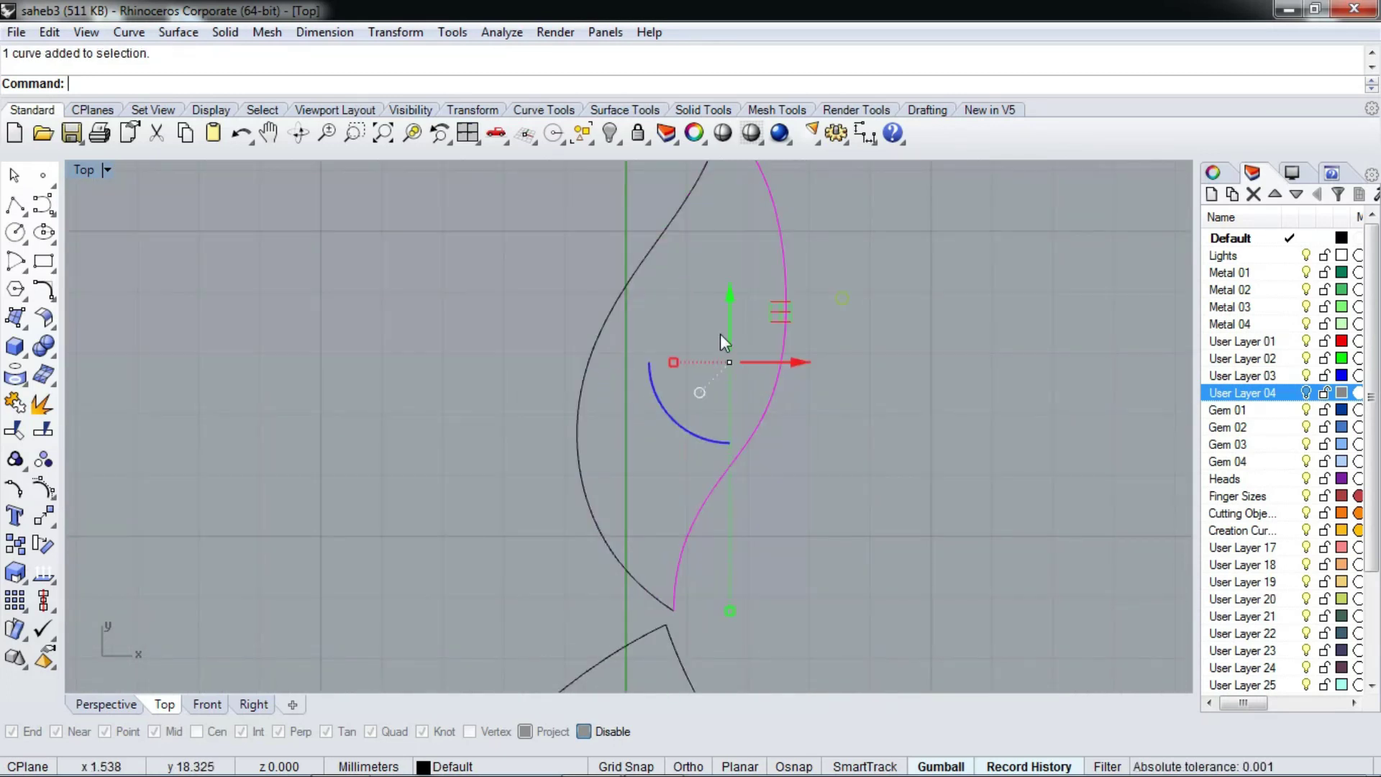
{"action": "key", "text": "F10"}
{"action": "scroll", "coordinate": [775, 279], "scroll_direction": "up", "scroll_amount": 2}
{"action": "left_click_drag", "start_coordinate": [802, 203], "coordinate": [832, 208]}
{"action": "scroll", "coordinate": [828, 401], "scroll_direction": "down", "scroll_amount": 3}
{"action": "scroll", "coordinate": [828, 402], "scroll_direction": "up", "scroll_amount": 1}
{"action": "scroll", "coordinate": [850, 339], "scroll_direction": "up", "scroll_amount": 2}
{"action": "left_click_drag", "start_coordinate": [861, 330], "coordinate": [870, 300]}
{"action": "scroll", "coordinate": [794, 339], "scroll_direction": "down", "scroll_amount": 2}
{"action": "left_click_drag", "start_coordinate": [802, 363], "coordinate": [787, 383]}
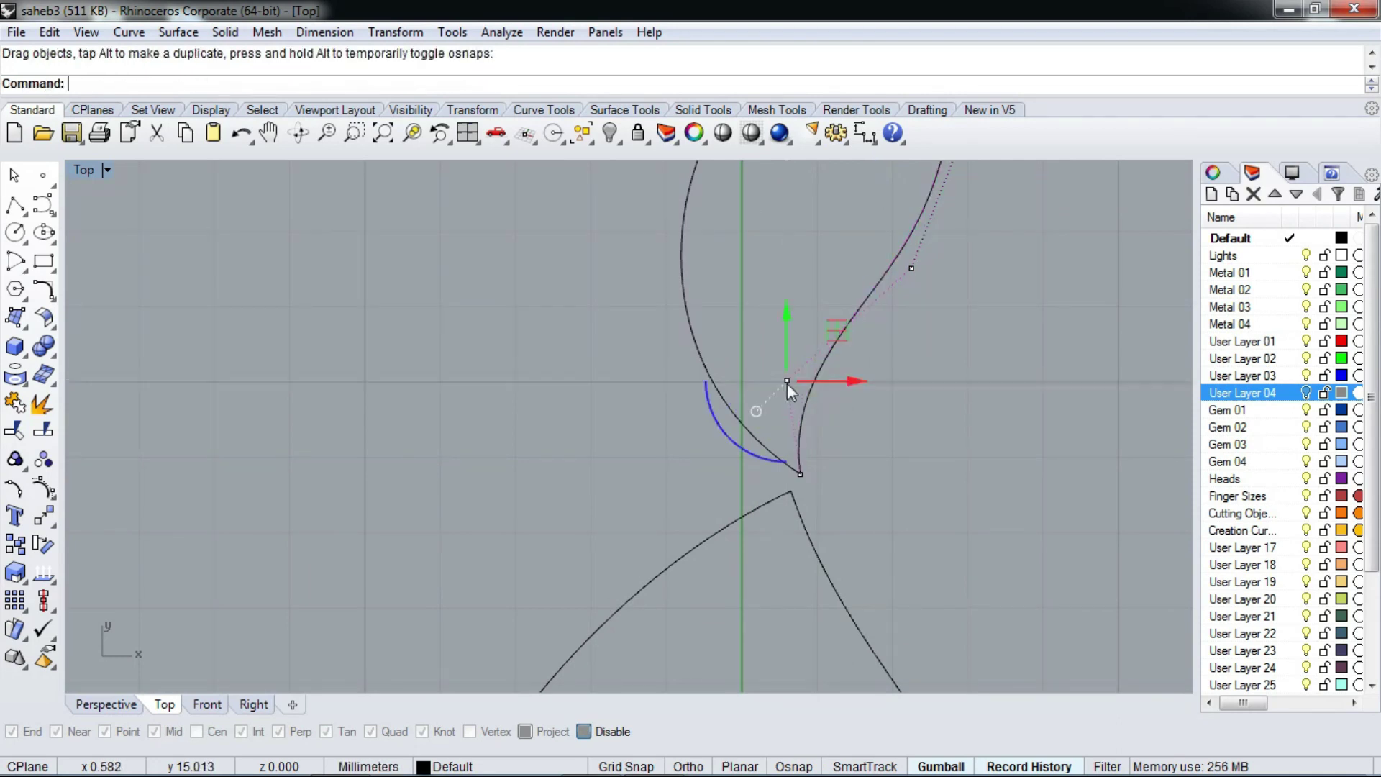
{"action": "scroll", "coordinate": [821, 456], "scroll_direction": "down", "scroll_amount": 2}
{"action": "scroll", "coordinate": [810, 351], "scroll_direction": "up", "scroll_amount": 1}
{"action": "key", "text": "Escape"}
Move a control point on the small leaf curve to refine its edge
{"action": "scroll", "coordinate": [800, 330], "scroll_direction": "up", "scroll_amount": 2}
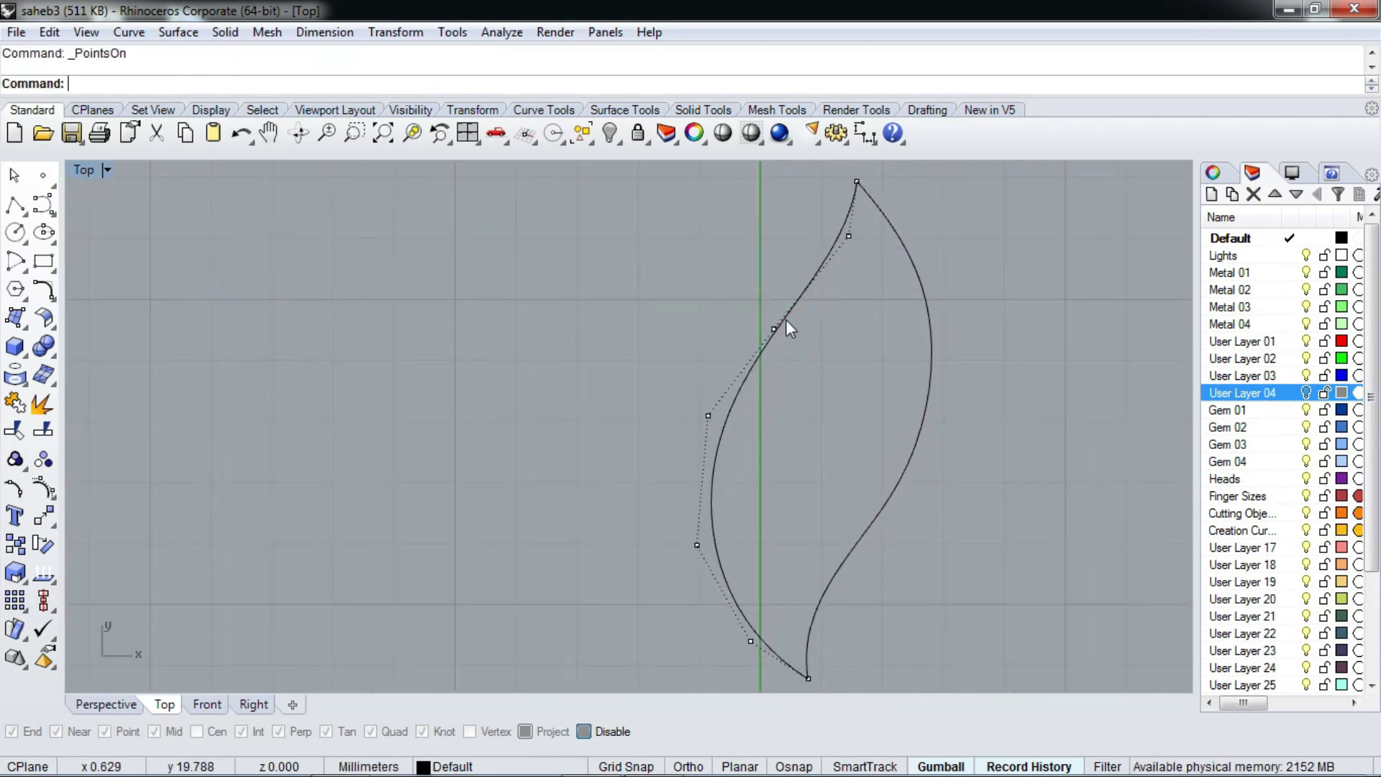
{"action": "left_click", "coordinate": [849, 236]}
{"action": "left_click_drag", "start_coordinate": [855, 238], "coordinate": [885, 274]}
{"action": "key", "text": "Escape"}
{"action": "scroll", "coordinate": [791, 338], "scroll_direction": "down", "scroll_amount": 2}
{"action": "scroll", "coordinate": [761, 382], "scroll_direction": "down", "scroll_amount": 2}
Show User Layer 04 again and select the photo with all the curves
{"action": "left_click", "coordinate": [1307, 392]}
{"action": "scroll", "coordinate": [827, 323], "scroll_direction": "down", "scroll_amount": 2}
{"action": "left_click_drag", "start_coordinate": [821, 305], "coordinate": [454, 633]}
{"action": "scroll", "coordinate": [737, 390], "scroll_direction": "up", "scroll_amount": 2}
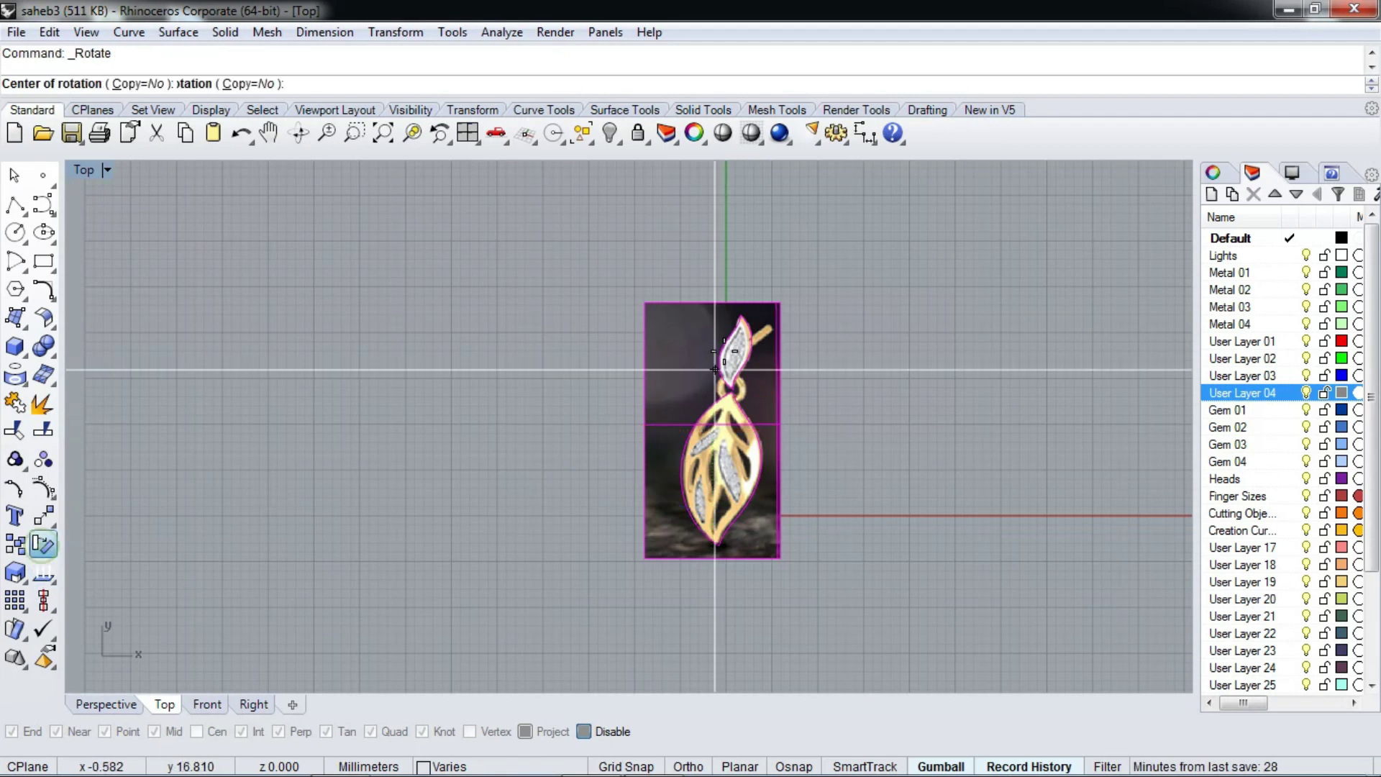
Rotate the photo and curves a few degrees about the pendant top so they stand vertical
{"action": "scroll", "coordinate": [723, 353], "scroll_direction": "up", "scroll_amount": 2}
{"action": "left_click", "coordinate": [719, 651]}
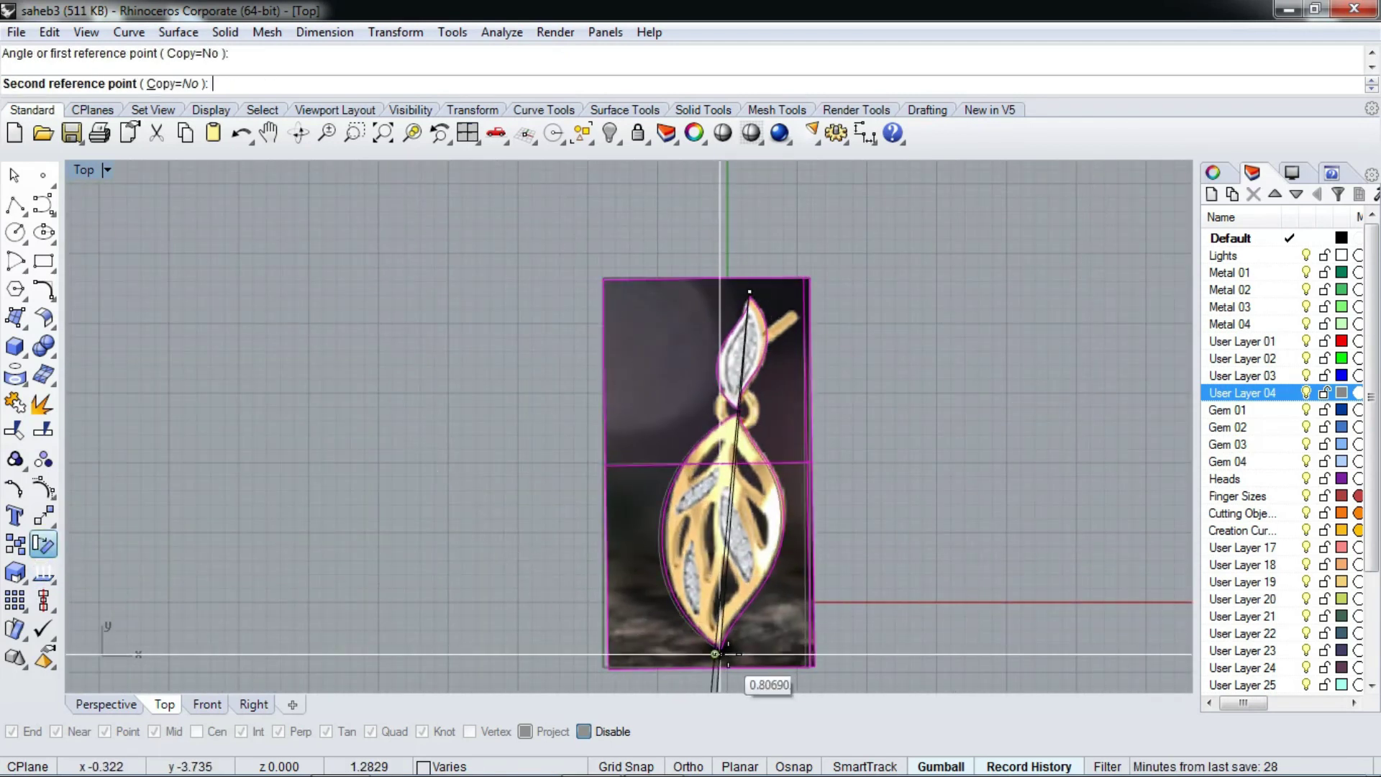
{"action": "left_click", "coordinate": [759, 669]}
{"action": "left_click_drag", "start_coordinate": [768, 493], "coordinate": [719, 417]}
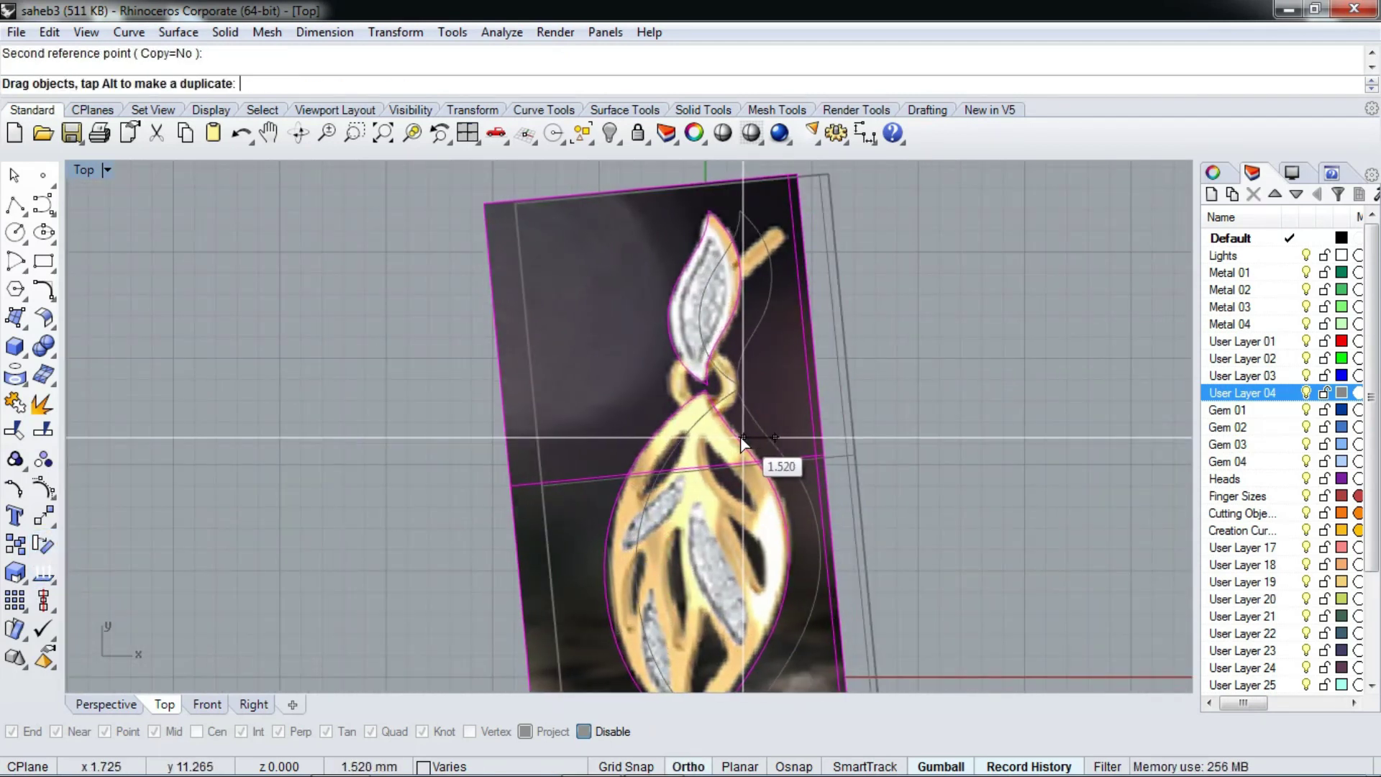
{"action": "key", "text": "Return"}
{"action": "left_click", "coordinate": [699, 235]}
{"action": "left_click", "coordinate": [665, 711]}
{"action": "left_click", "coordinate": [672, 649]}
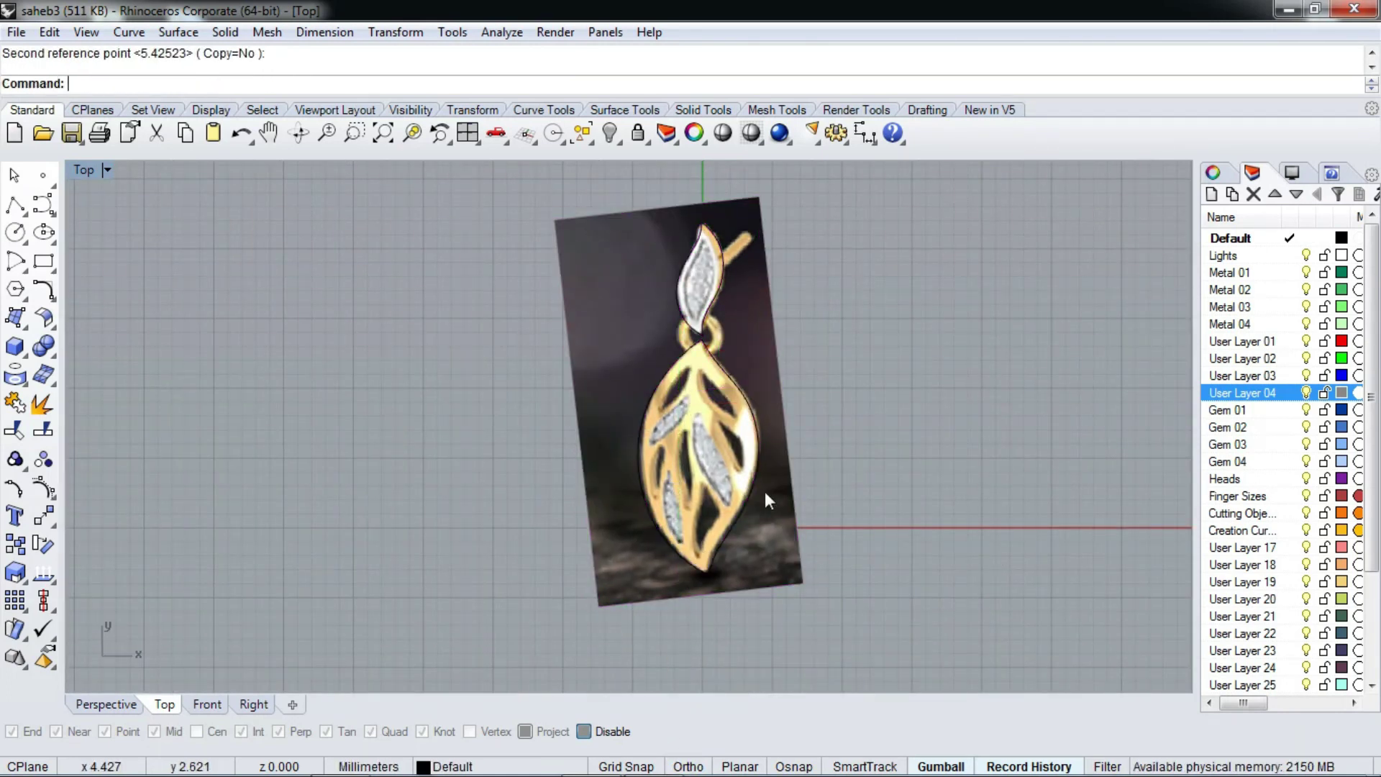
Toggle User Layer 04's visibility off and back on
{"action": "left_click", "coordinate": [1306, 393]}
{"action": "scroll", "coordinate": [658, 415], "scroll_direction": "up", "scroll_amount": 2}
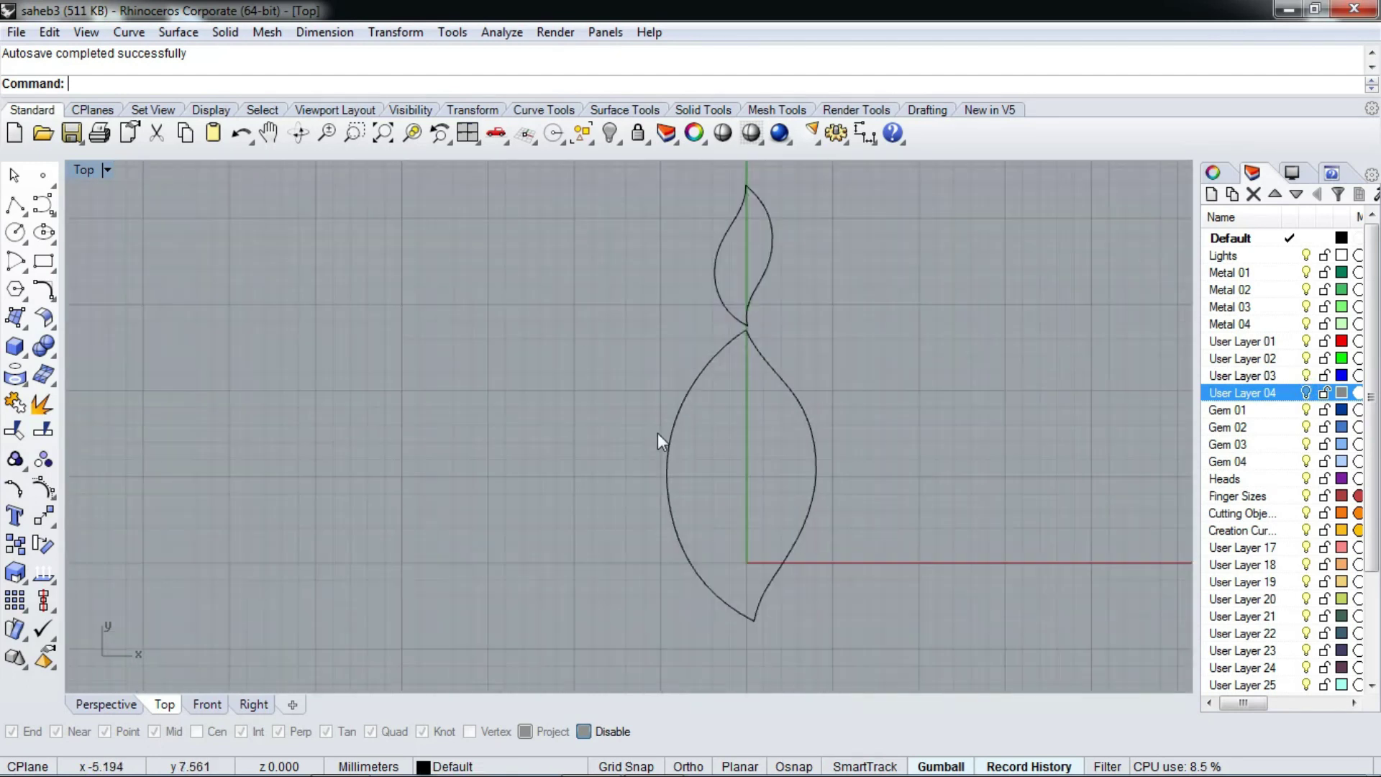
{"action": "left_click", "coordinate": [1307, 393]}
{"action": "scroll", "coordinate": [688, 436], "scroll_direction": "up", "scroll_amount": 1}
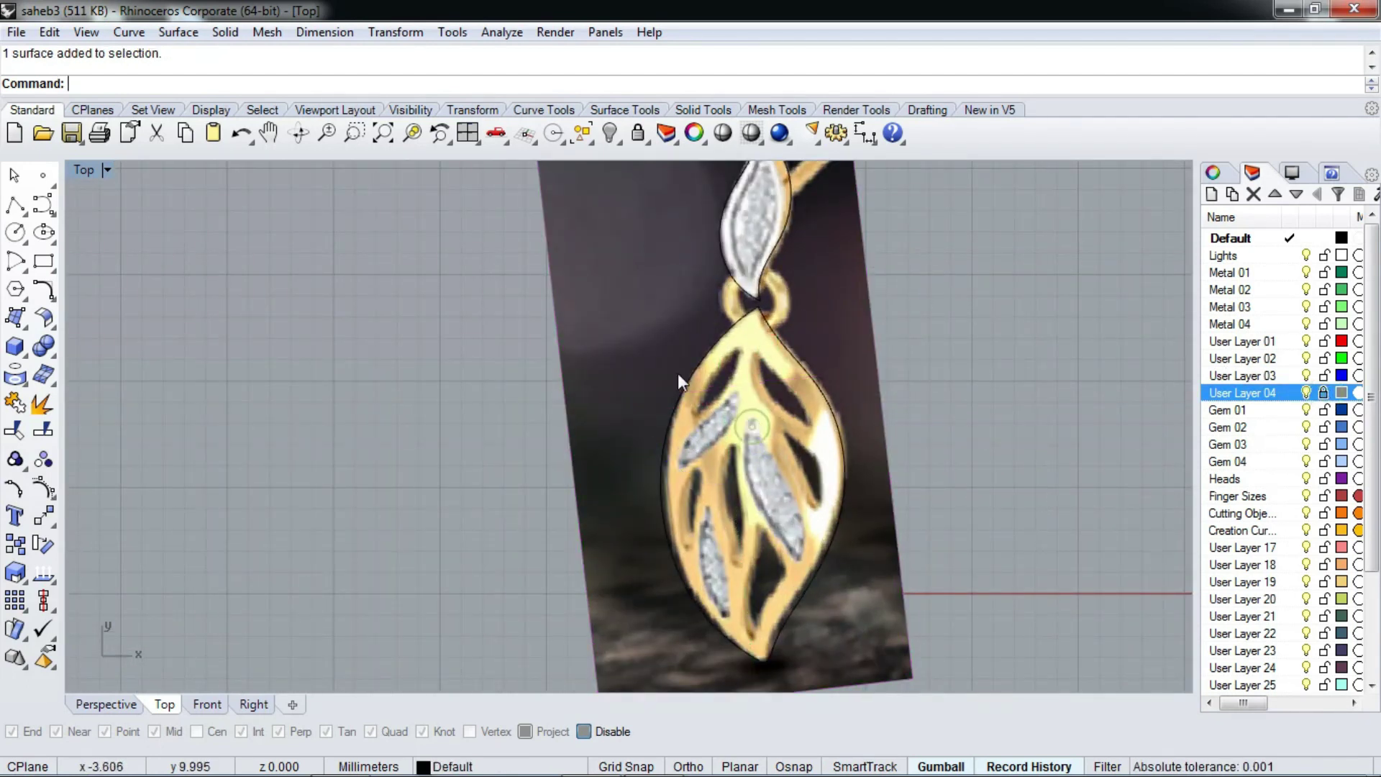
Trace a curve from the top of a vein along the inner leaf edge
{"action": "scroll", "coordinate": [762, 346], "scroll_direction": "up", "scroll_amount": 2}
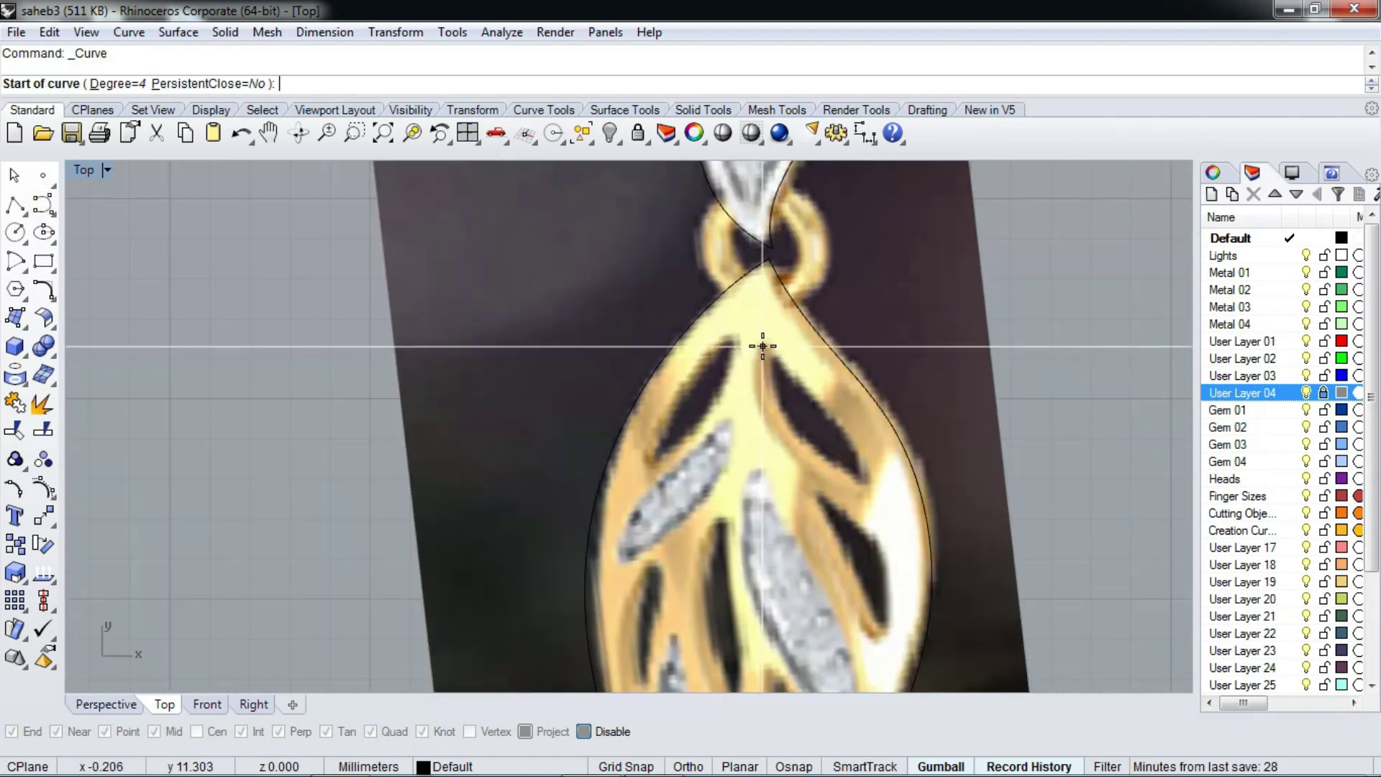
{"action": "left_click", "coordinate": [761, 332]}
{"action": "left_click", "coordinate": [779, 378]}
{"action": "left_click", "coordinate": [835, 415]}
{"action": "left_click", "coordinate": [859, 441]}
{"action": "left_click", "coordinate": [872, 480]}
{"action": "key", "text": "Return"}
Trace a long curve down the outer cut-out edge
{"action": "scroll", "coordinate": [767, 356], "scroll_direction": "up", "scroll_amount": 1}
{"action": "scroll", "coordinate": [762, 327], "scroll_direction": "up", "scroll_amount": 1}
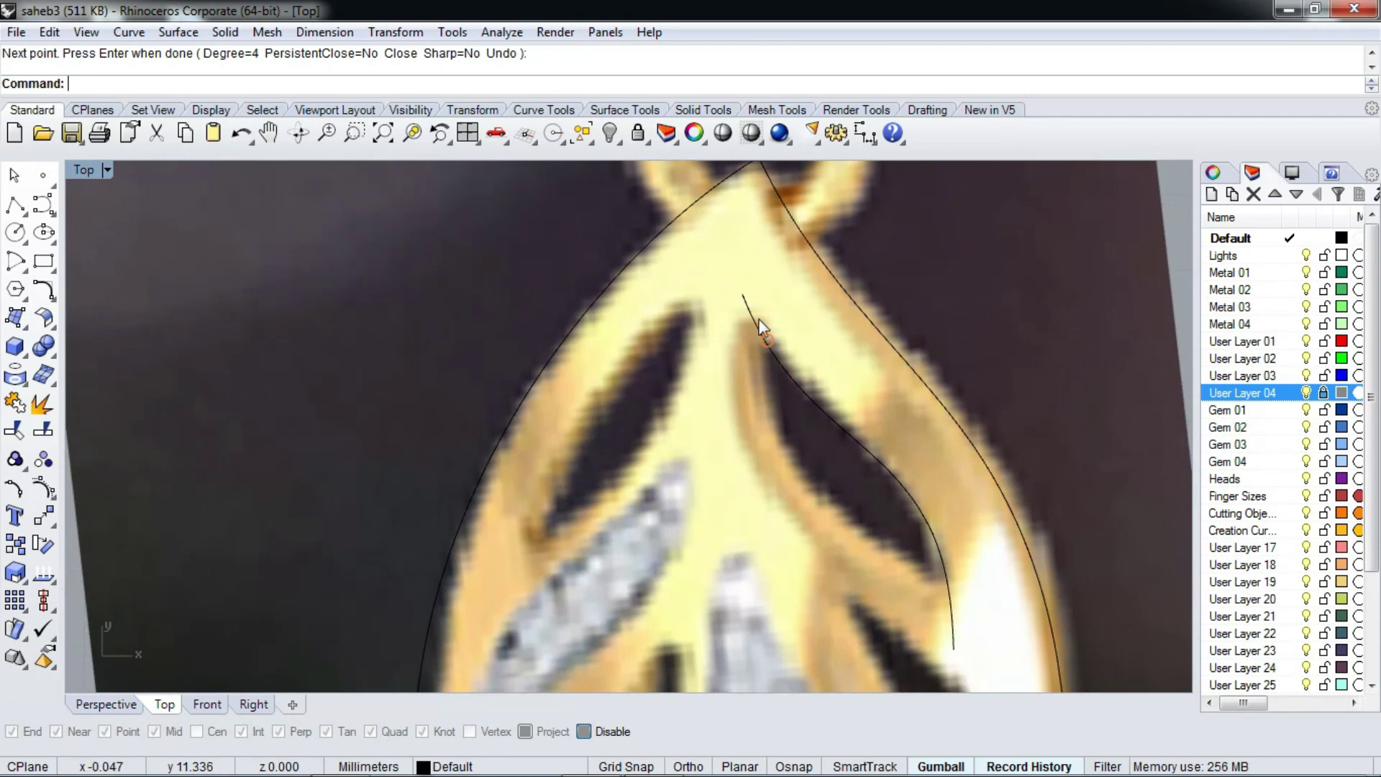
{"action": "left_click", "coordinate": [757, 298]}
{"action": "left_click", "coordinate": [732, 358]}
{"action": "left_click", "coordinate": [736, 434]}
{"action": "left_click", "coordinate": [771, 508]}
{"action": "left_click", "coordinate": [849, 576]}
{"action": "left_click", "coordinate": [938, 608]}
Trace curves along the right and left cut-out edges from their shared top
{"action": "key", "text": "Return"}
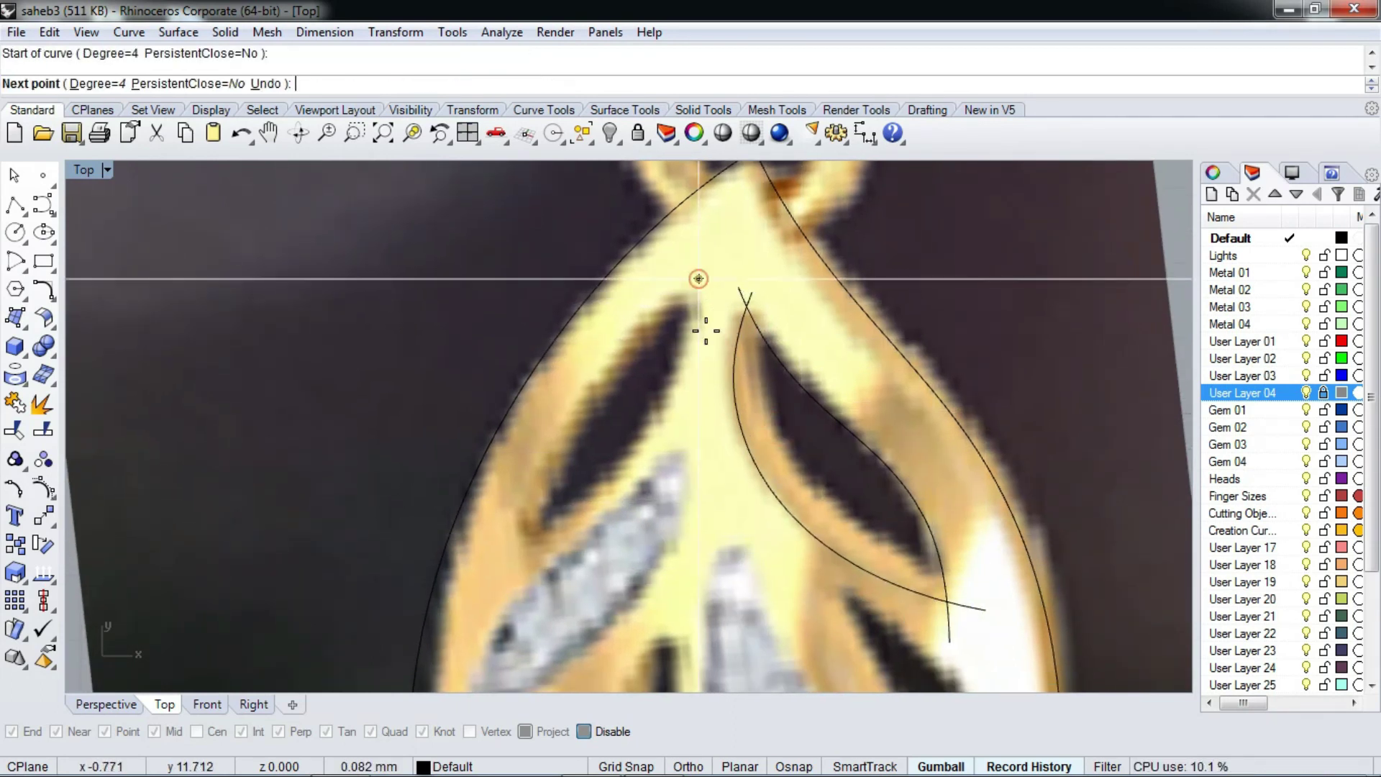
{"action": "left_click", "coordinate": [699, 279]}
{"action": "left_click", "coordinate": [702, 378]}
{"action": "left_click", "coordinate": [633, 461]}
{"action": "left_click", "coordinate": [578, 498]}
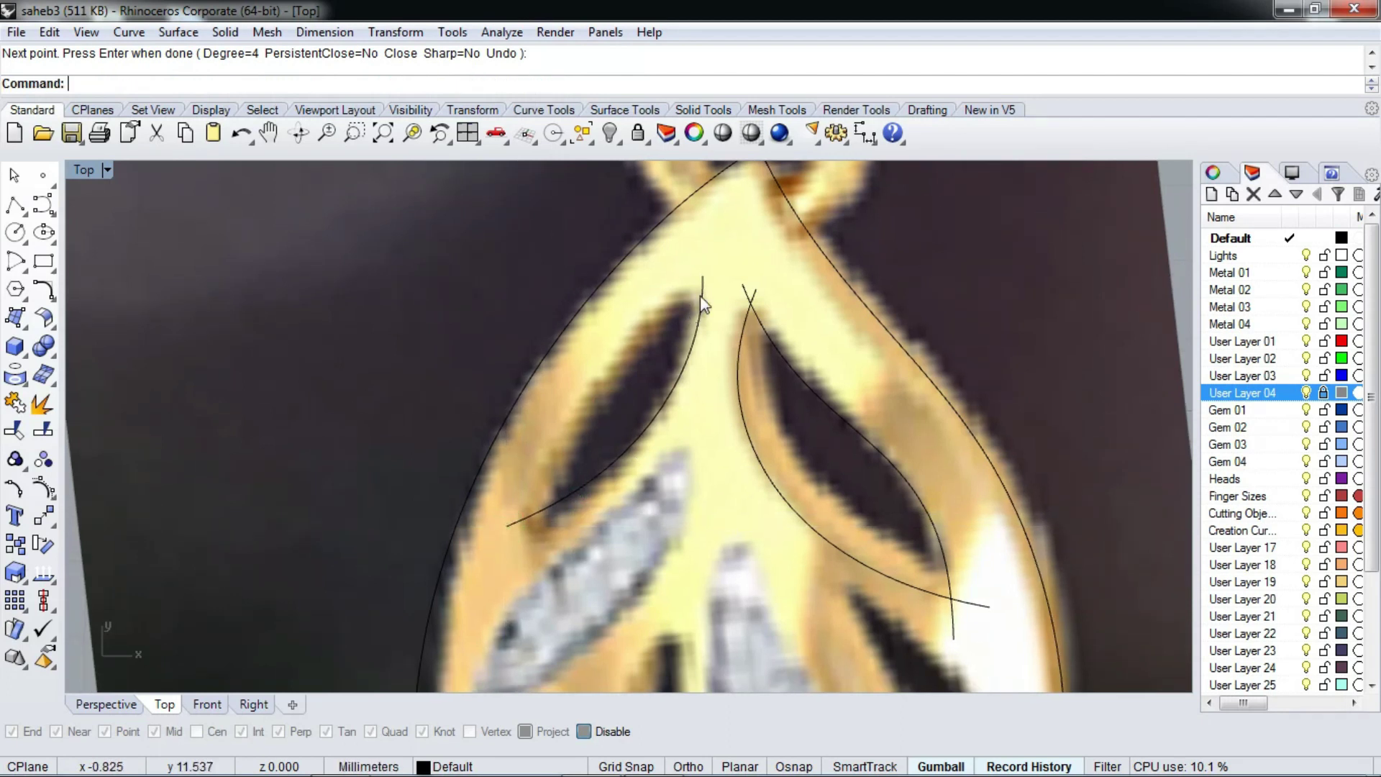
{"action": "key", "text": "Return"}
{"action": "left_click", "coordinate": [708, 286]}
{"action": "left_click", "coordinate": [623, 325]}
{"action": "left_click", "coordinate": [558, 410]}
{"action": "left_click", "coordinate": [532, 474]}
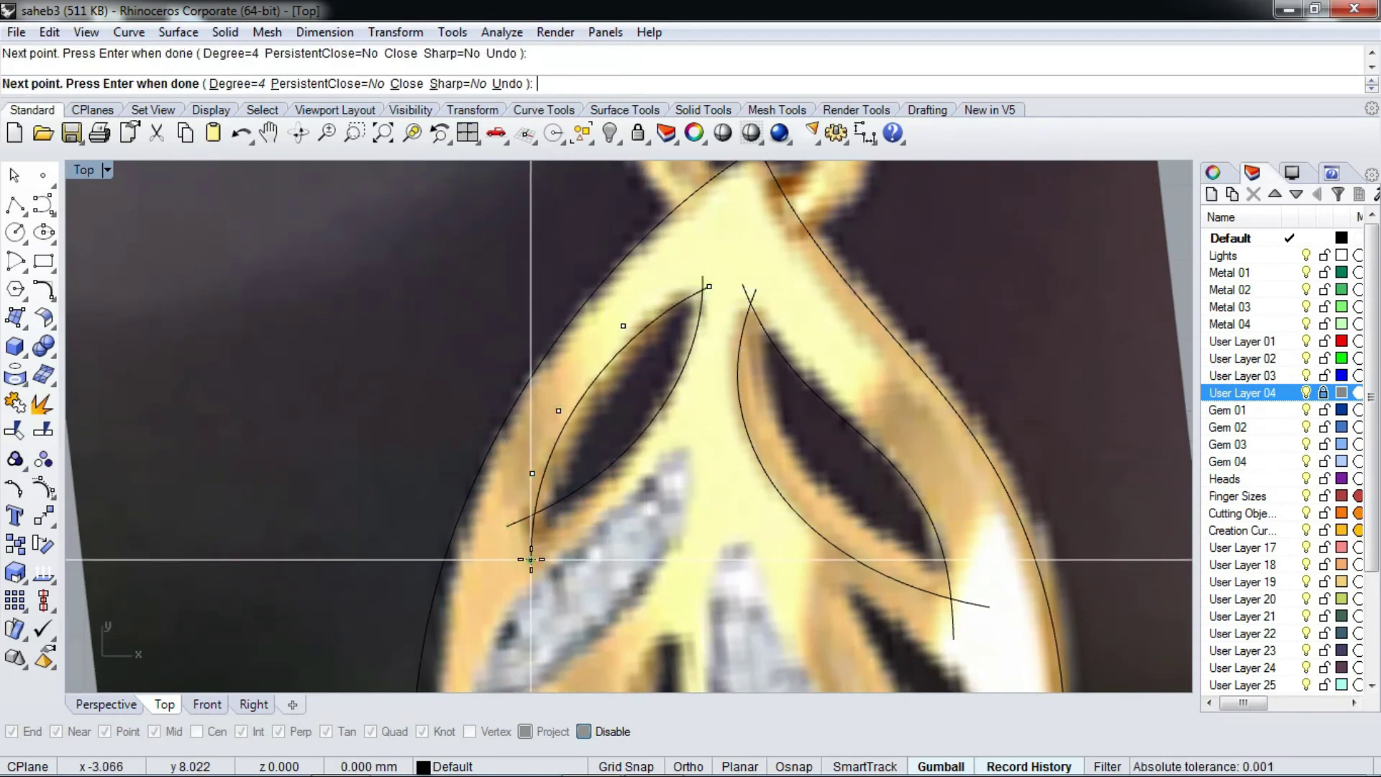
{"action": "left_click", "coordinate": [531, 559]}
{"action": "scroll", "coordinate": [531, 559], "scroll_direction": "down", "scroll_amount": 2}
{"action": "key", "text": "Return"}
{"action": "scroll", "coordinate": [701, 489], "scroll_direction": "up", "scroll_amount": 2}
Trace one edge of the diamond inlay from its top to its lower end
{"action": "key", "text": "Return"}
{"action": "left_click", "coordinate": [762, 289]}
{"action": "left_click", "coordinate": [765, 372]}
{"action": "left_click", "coordinate": [721, 439]}
{"action": "left_click", "coordinate": [648, 478]}
{"action": "left_click", "coordinate": [608, 503]}
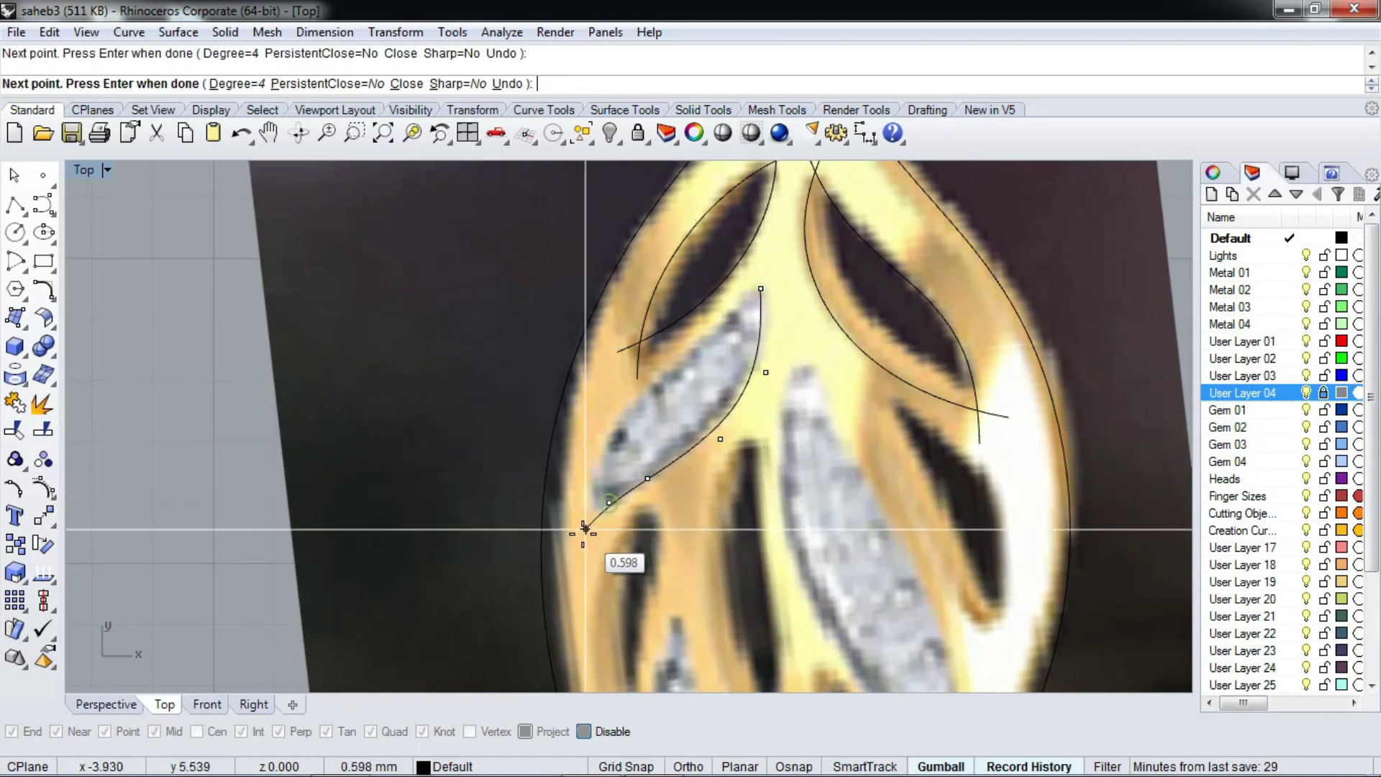
{"action": "right_click", "coordinate": [718, 386]}
{"action": "right_click", "coordinate": [718, 386]}
Trace the diamond inlay's other edge from its tip to its lower end
{"action": "left_click", "coordinate": [760, 283]}
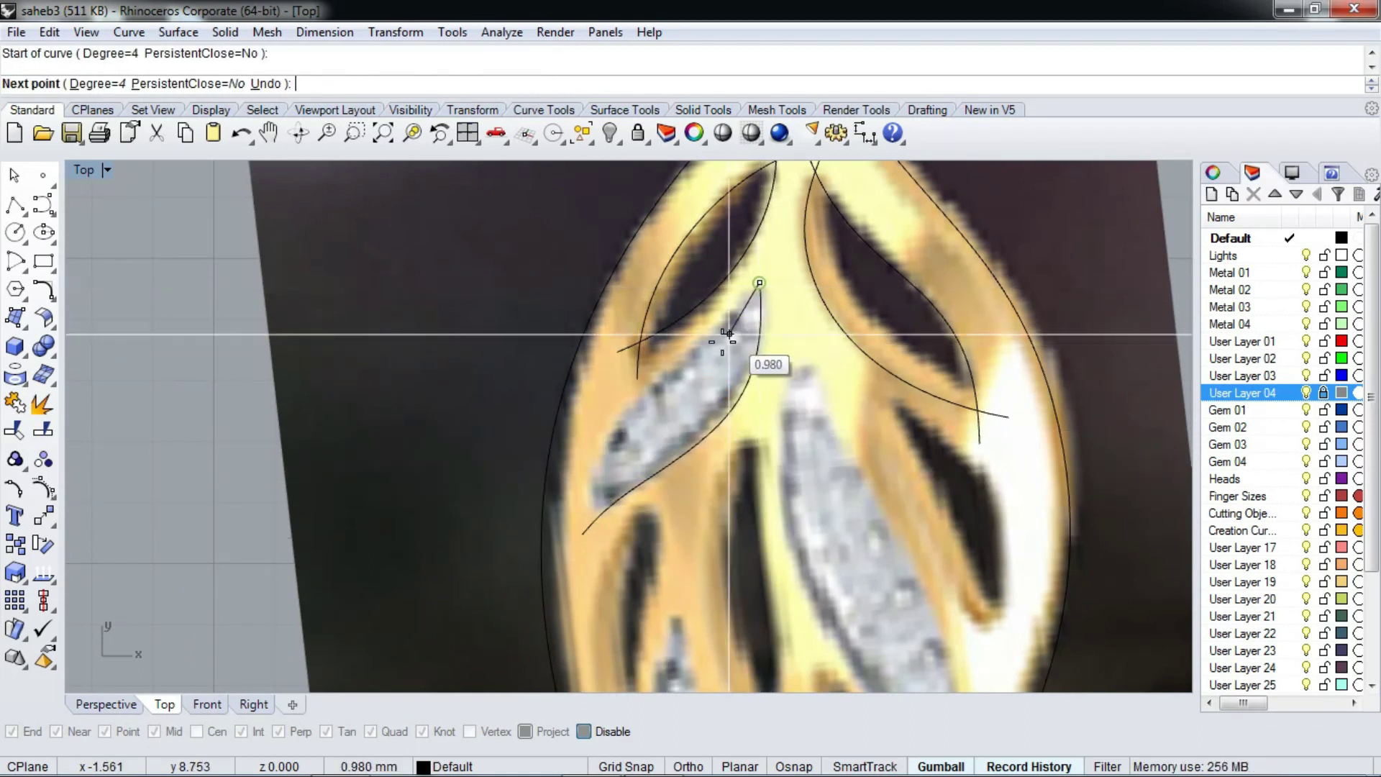
{"action": "left_click", "coordinate": [696, 353]}
{"action": "left_click", "coordinate": [650, 380]}
{"action": "left_click", "coordinate": [613, 424]}
{"action": "left_click", "coordinate": [601, 464]}
{"action": "left_click", "coordinate": [601, 495]}
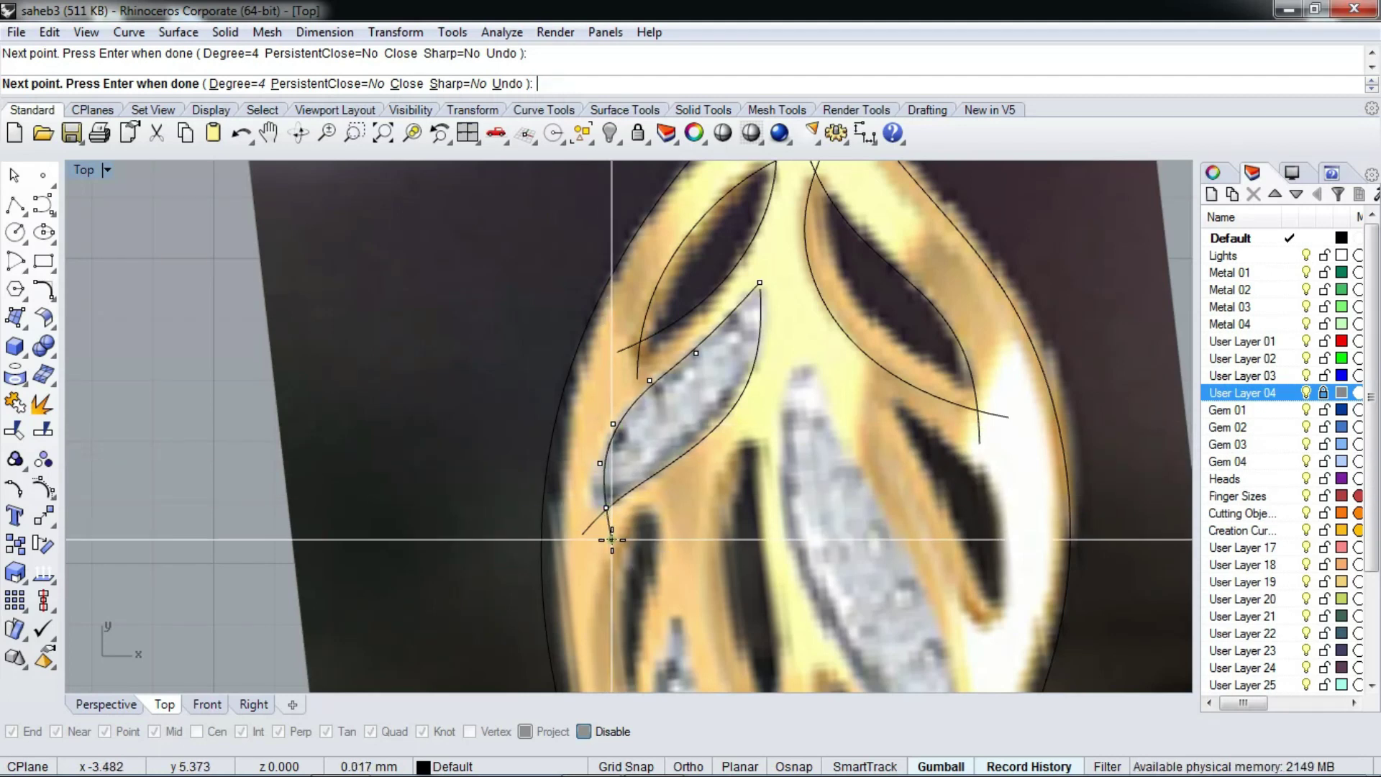
{"action": "right_click", "coordinate": [601, 495]}
{"action": "scroll", "coordinate": [701, 473], "scroll_direction": "down", "scroll_amount": 3}
Trace the central inlay's edge down into the lower part of the leaf
{"action": "right_click", "coordinate": [724, 502]}
{"action": "scroll", "coordinate": [764, 441], "scroll_direction": "up", "scroll_amount": 3}
{"action": "left_click", "coordinate": [716, 407]}
{"action": "left_click", "coordinate": [710, 495]}
{"action": "left_click", "coordinate": [718, 599]}
{"action": "right_click_drag", "start_coordinate": [718, 599], "coordinate": [698, 361]}
{"action": "left_click", "coordinate": [724, 424]}
{"action": "left_click", "coordinate": [833, 561]}
{"action": "left_click", "coordinate": [896, 671]}
{"action": "key", "text": "Return"}
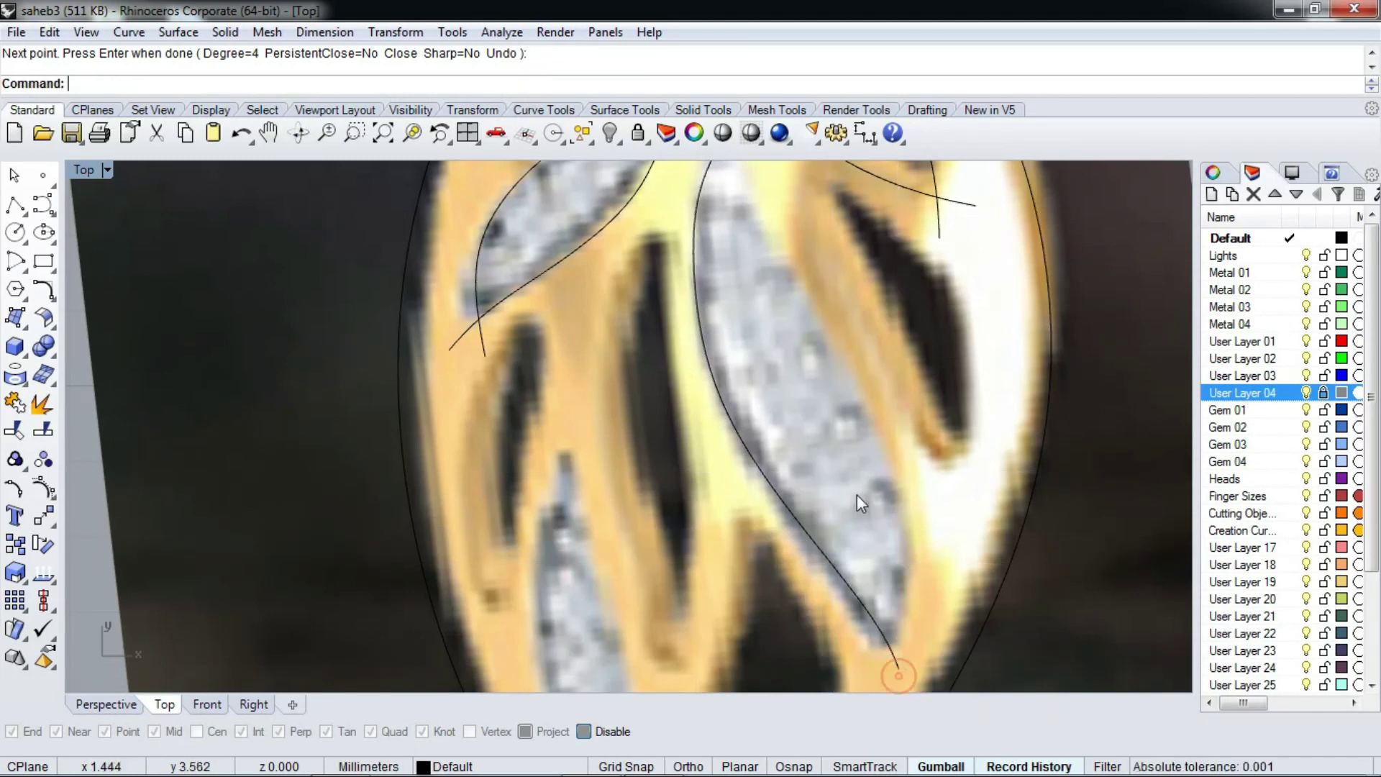
Trace the inlay's right edge down to its bottom
{"action": "right_click", "coordinate": [856, 494]}
{"action": "scroll", "coordinate": [792, 309], "scroll_direction": "down", "scroll_amount": 3}
{"action": "scroll", "coordinate": [792, 293], "scroll_direction": "up", "scroll_amount": 3}
{"action": "left_click", "coordinate": [788, 287]}
{"action": "left_click", "coordinate": [792, 337]}
{"action": "left_click", "coordinate": [851, 404]}
{"action": "left_click", "coordinate": [904, 503]}
{"action": "right_click_drag", "start_coordinate": [904, 503], "coordinate": [925, 447]}
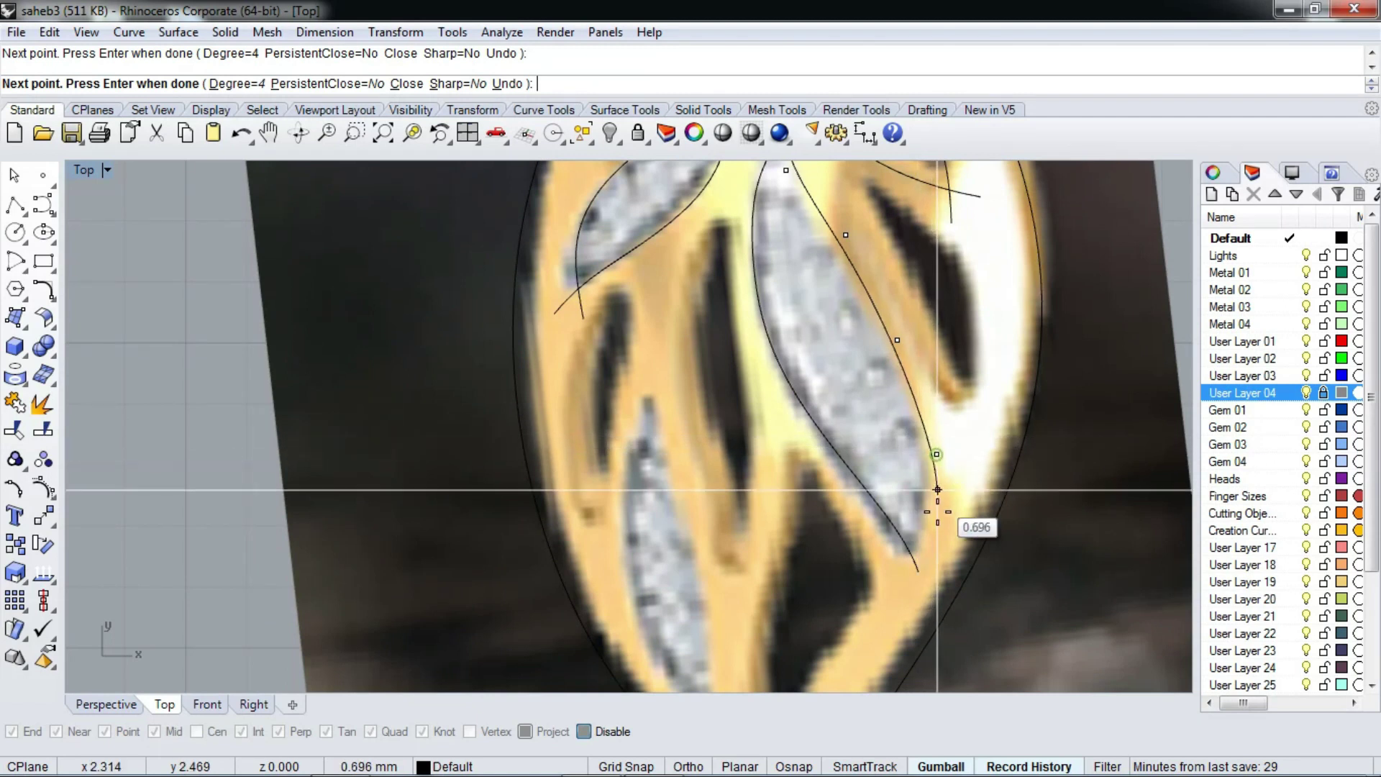
{"action": "left_click", "coordinate": [892, 594]}
{"action": "key", "text": "Return"}
{"action": "scroll", "coordinate": [896, 503], "scroll_direction": "down", "scroll_amount": 3}
Trace a short curve and a full curve down the right cut-out
{"action": "key", "text": "Return"}
{"action": "scroll", "coordinate": [899, 374], "scroll_direction": "up", "scroll_amount": 3}
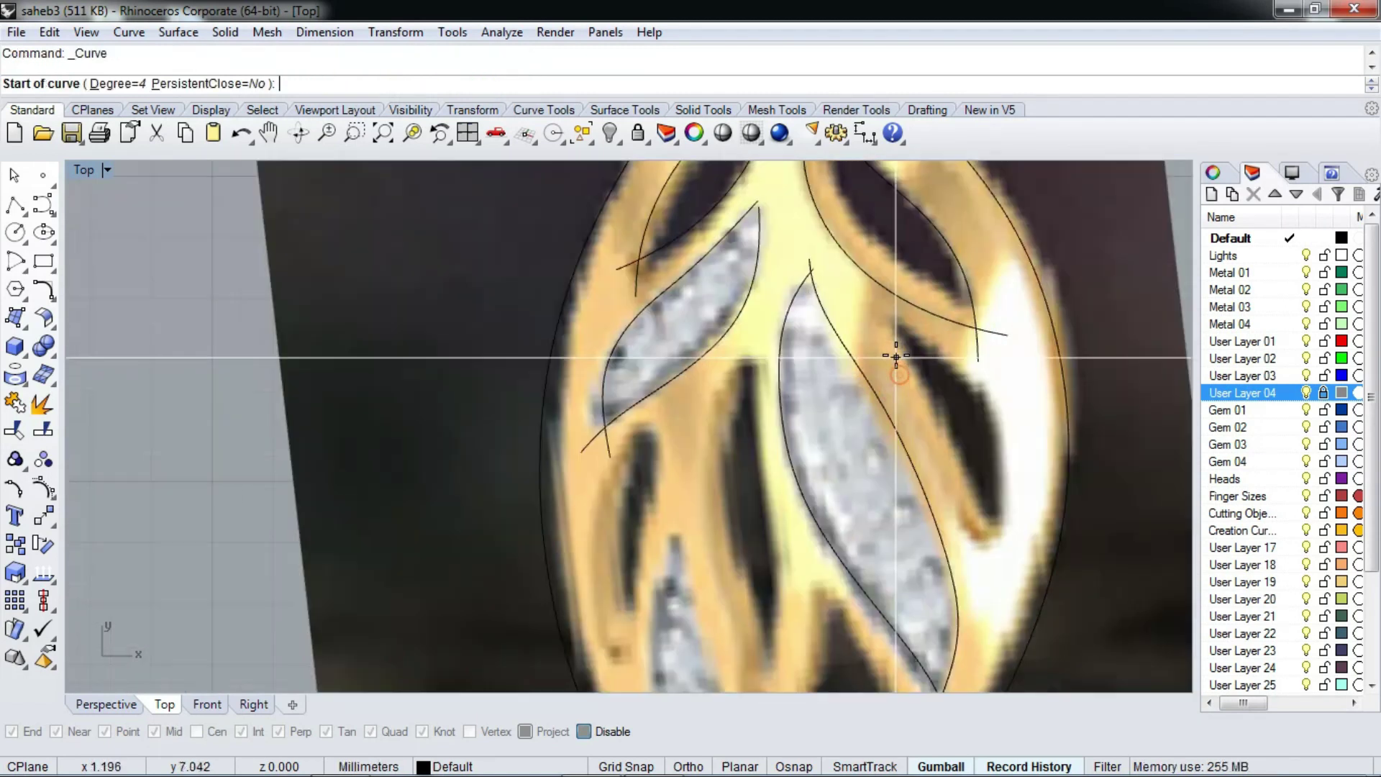
{"action": "scroll", "coordinate": [896, 355], "scroll_direction": "up", "scroll_amount": 1}
{"action": "left_click", "coordinate": [890, 298]}
{"action": "left_click", "coordinate": [970, 374]}
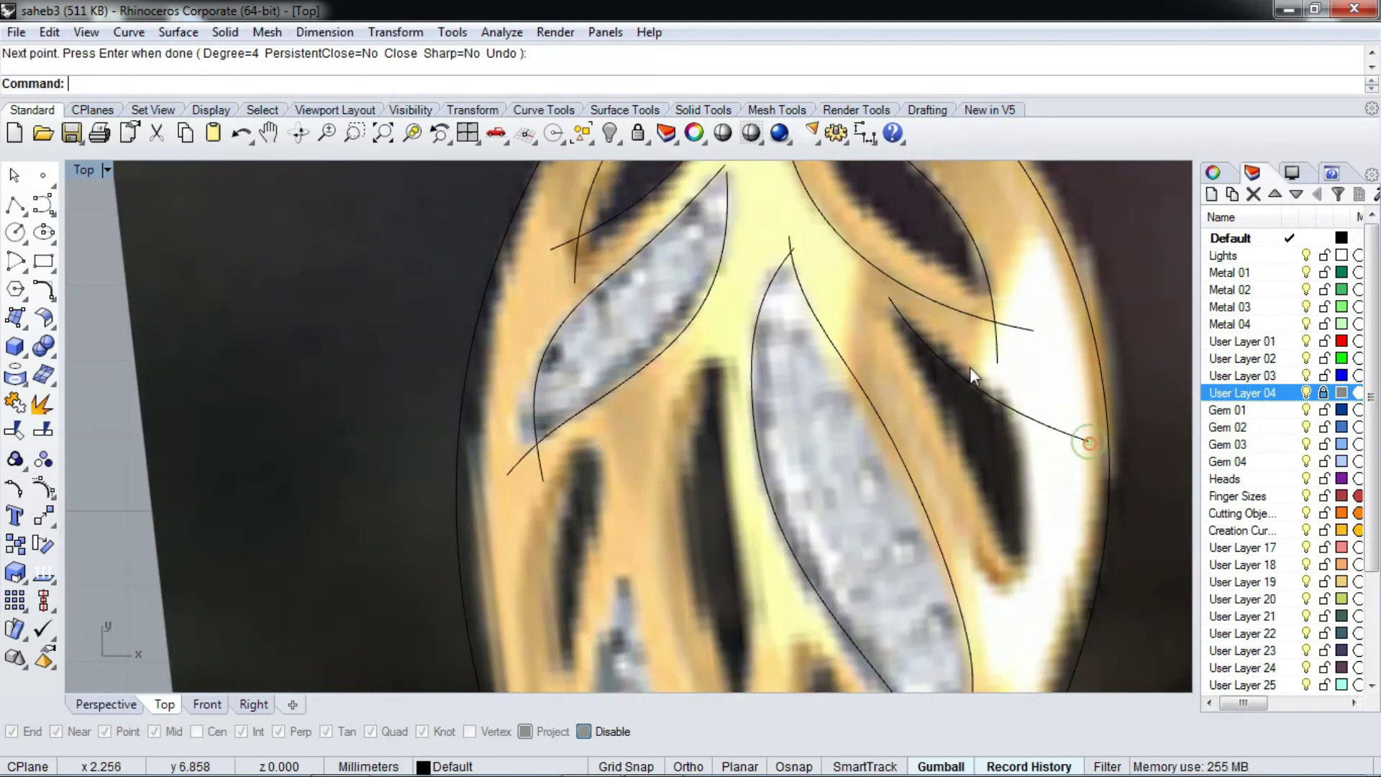
{"action": "key", "text": "Return"}
{"action": "key", "text": "Return"}
{"action": "left_click", "coordinate": [895, 300]}
{"action": "left_click", "coordinate": [902, 366]}
{"action": "left_click", "coordinate": [944, 439]}
{"action": "left_click", "coordinate": [980, 531]}
{"action": "left_click", "coordinate": [1005, 584]}
{"action": "key", "text": "Return"}
Trace the right cut-out's opposite edge with a three-point curve
{"action": "left_click", "coordinate": [1015, 394]}
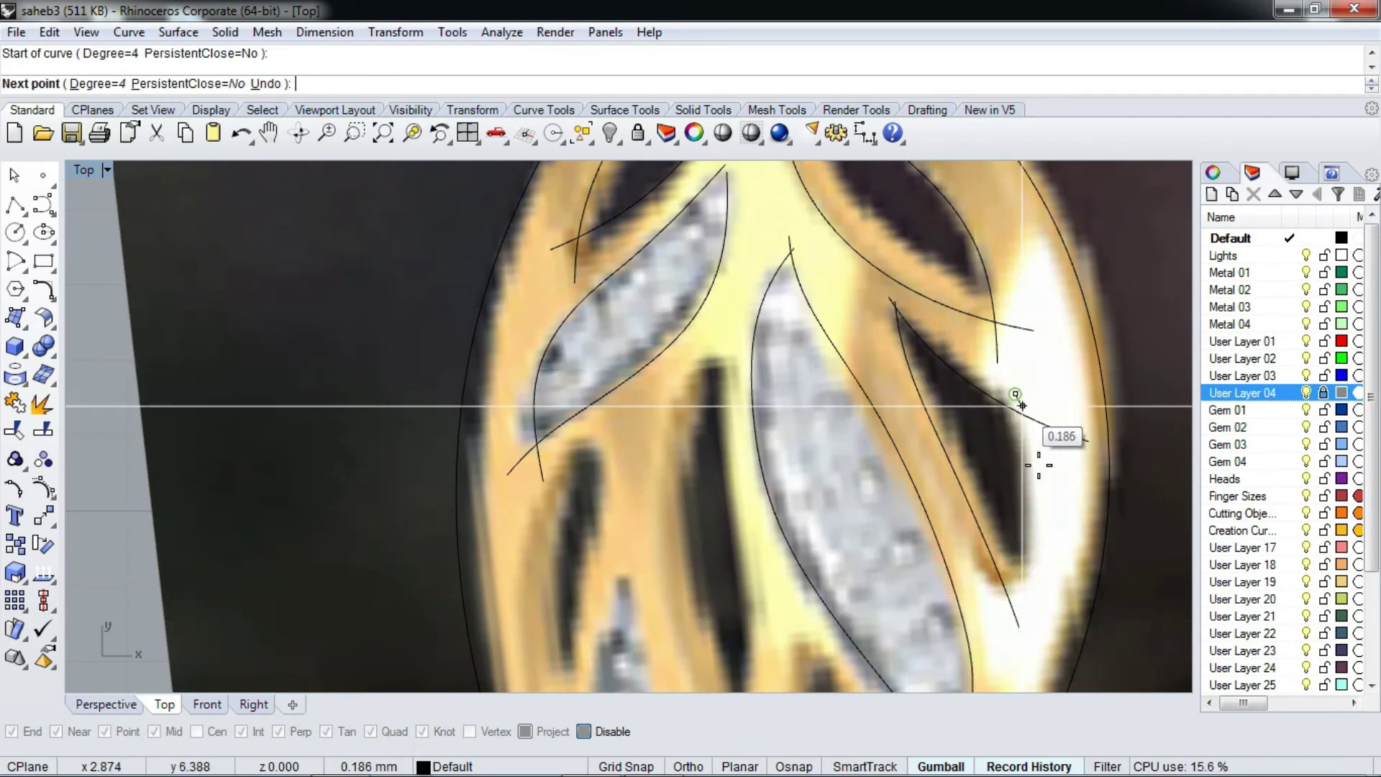
{"action": "left_click", "coordinate": [1043, 488]}
{"action": "left_click", "coordinate": [1029, 564]}
{"action": "key", "text": "Return"}
{"action": "scroll", "coordinate": [1000, 606], "scroll_direction": "down", "scroll_amount": 3}
Trace the first side of the lower cut-out with a four-point control point curve
{"action": "scroll", "coordinate": [844, 438], "scroll_direction": "up", "scroll_amount": 2}
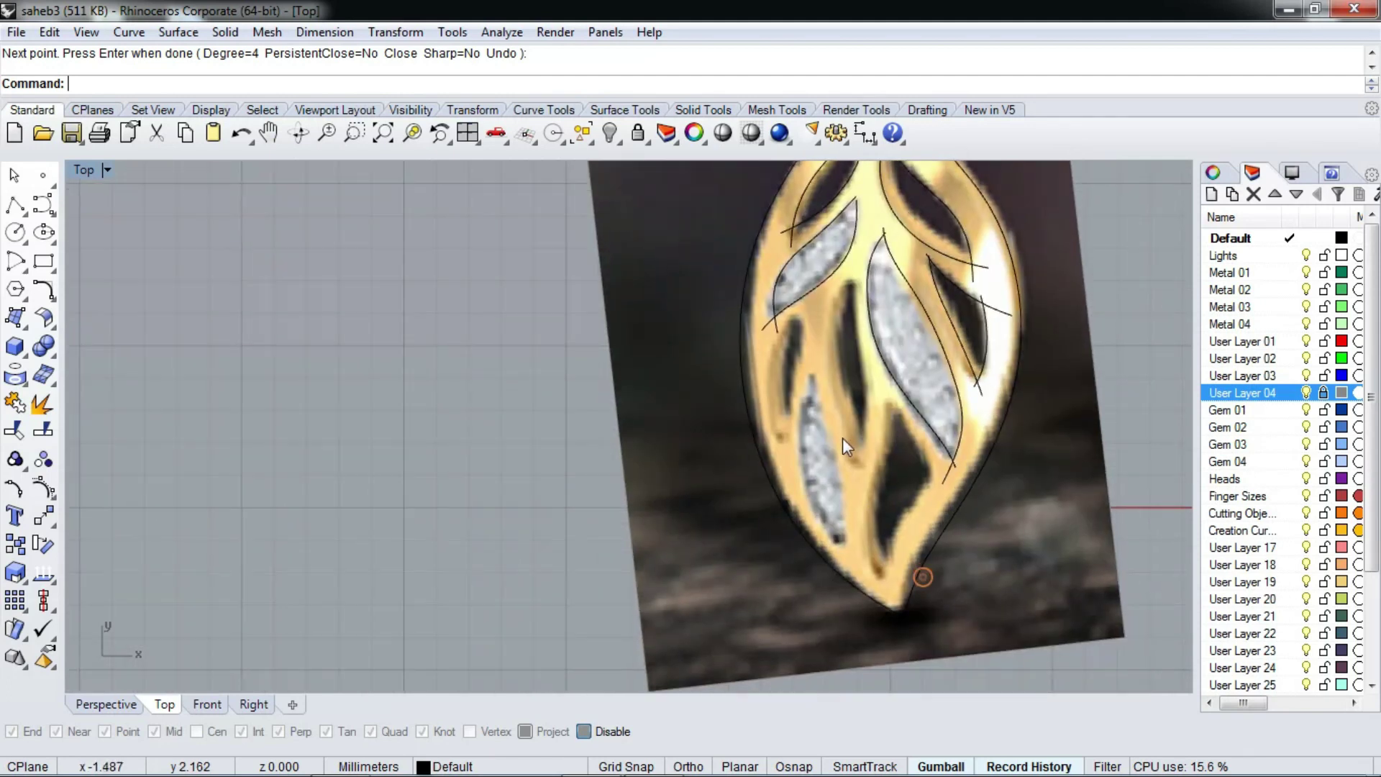
{"action": "scroll", "coordinate": [843, 437], "scroll_direction": "up", "scroll_amount": 2}
{"action": "key", "text": "Return"}
{"action": "left_click", "coordinate": [910, 373]}
{"action": "left_click", "coordinate": [932, 428]}
{"action": "left_click", "coordinate": [971, 465]}
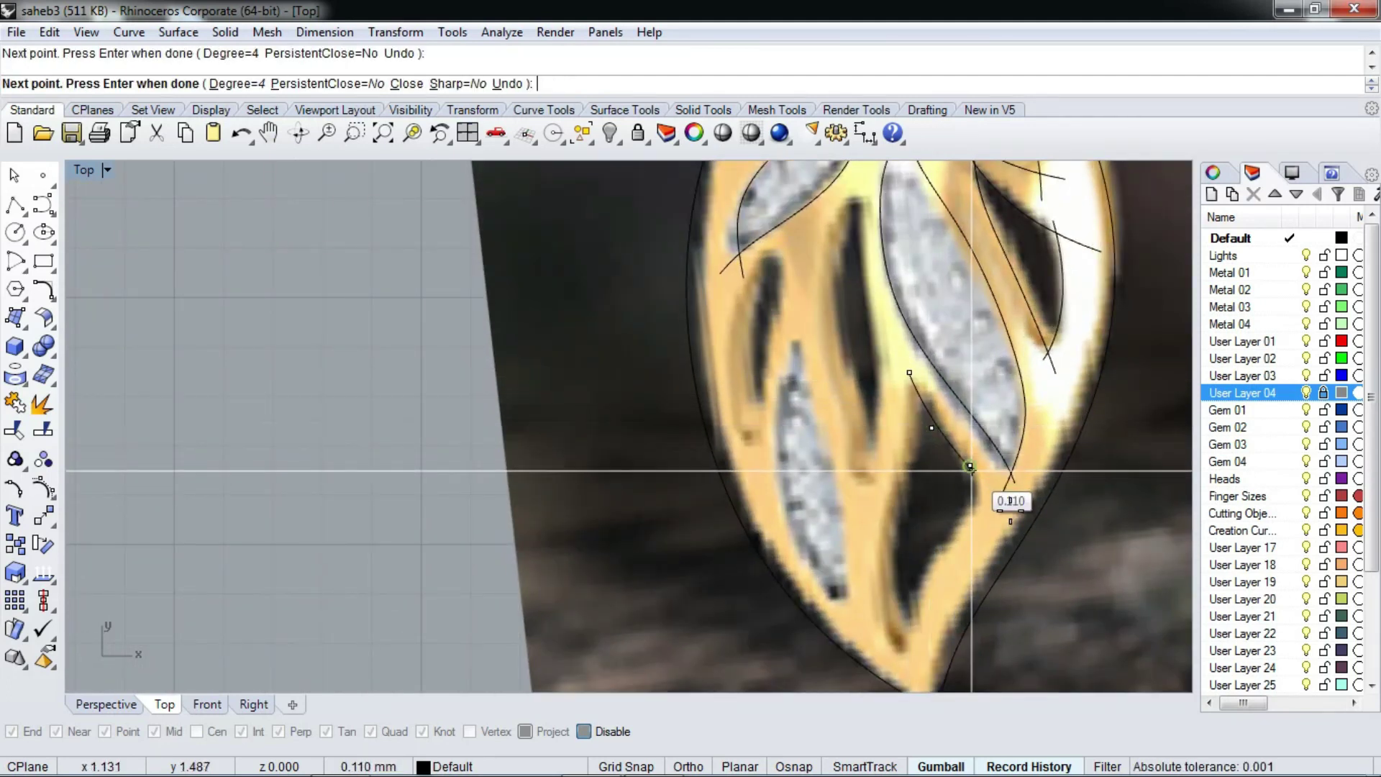
{"action": "left_click", "coordinate": [1006, 529]}
{"action": "key", "text": "Return"}
{"action": "key", "text": "Return"}
Trace the other side of the lower cut-out down toward the leaf tip
{"action": "left_click", "coordinate": [917, 367]}
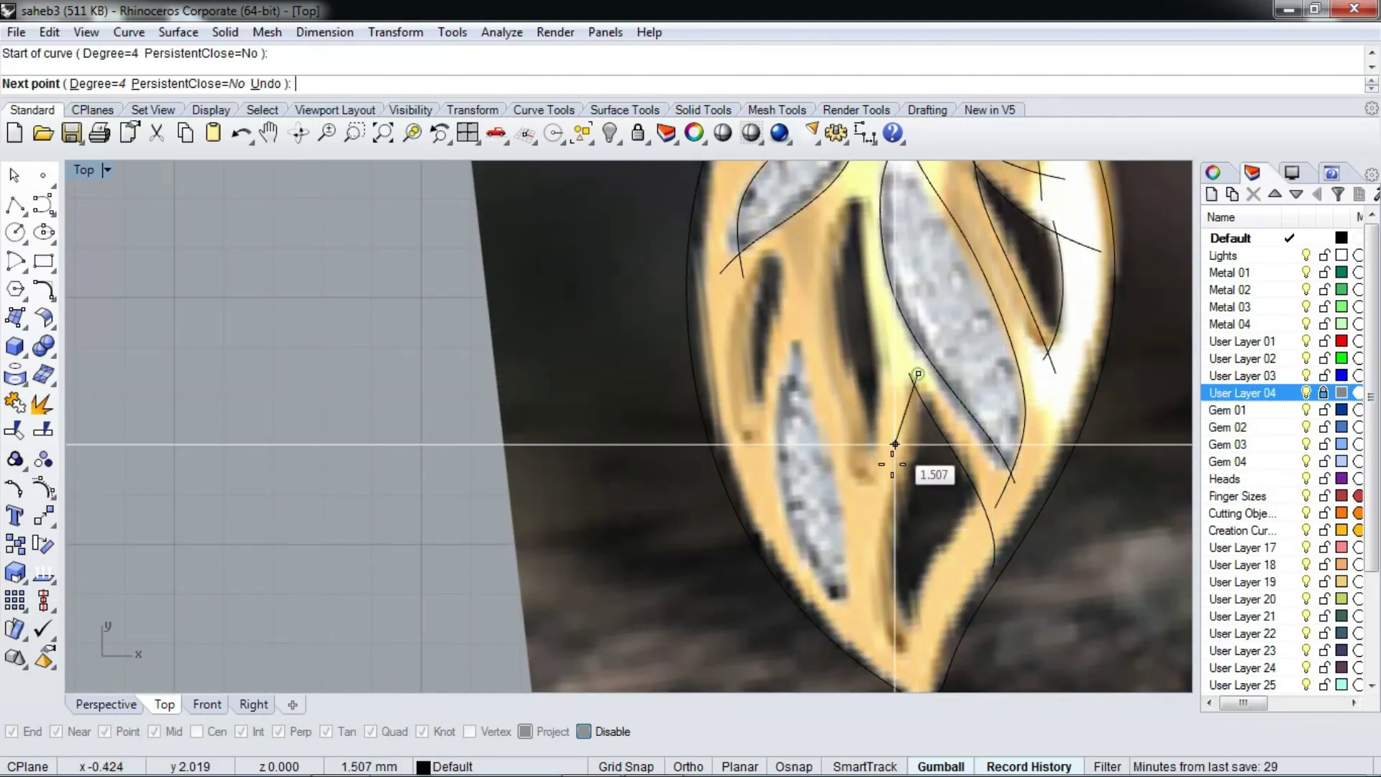
{"action": "left_click", "coordinate": [891, 464]}
{"action": "right_click_drag", "start_coordinate": [892, 546], "coordinate": [928, 394]}
{"action": "left_click", "coordinate": [928, 394]}
{"action": "left_click", "coordinate": [970, 501]}
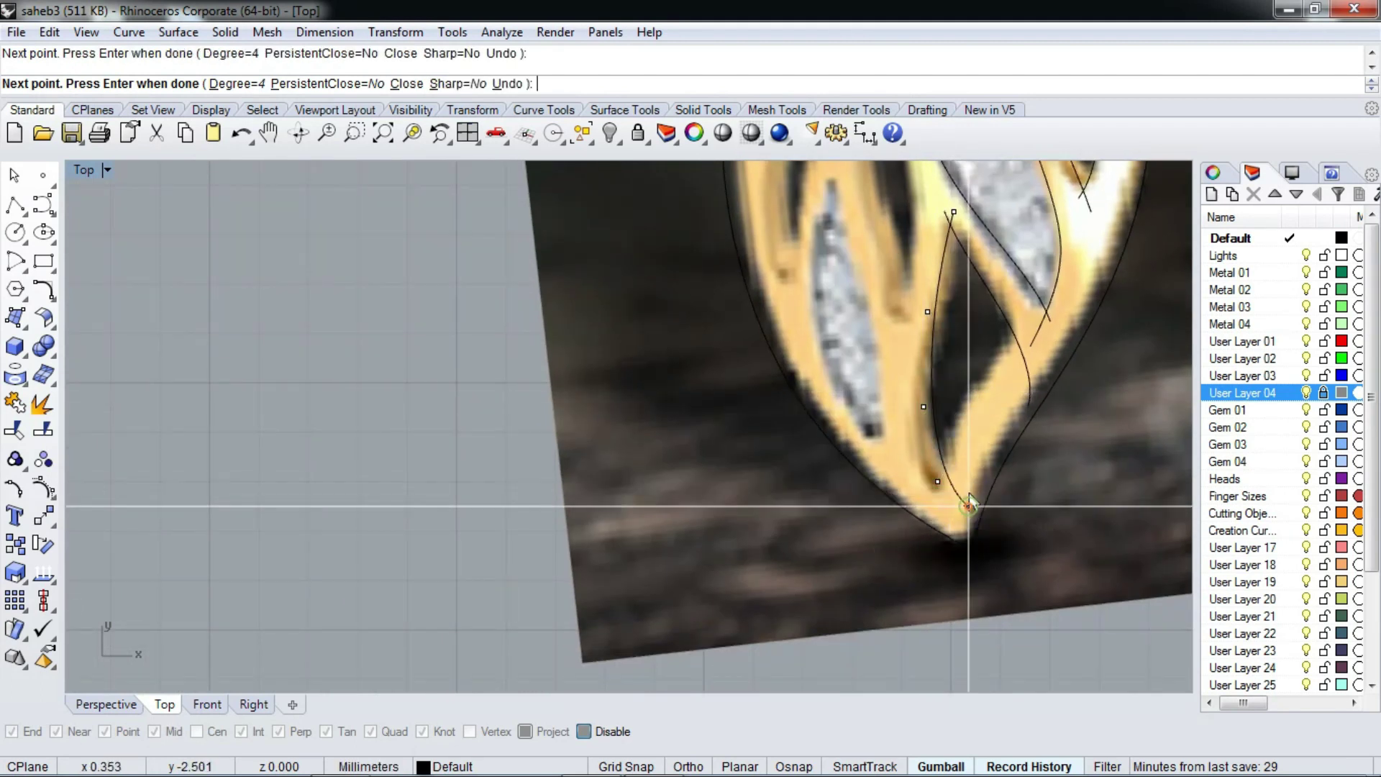
{"action": "key", "text": "Return"}
{"action": "key", "text": "Return"}
Add a curve along the lower cut-out edge starting near the leaf tip
{"action": "left_click", "coordinate": [1016, 306]}
{"action": "left_click", "coordinate": [1010, 369]}
{"action": "left_click", "coordinate": [950, 448]}
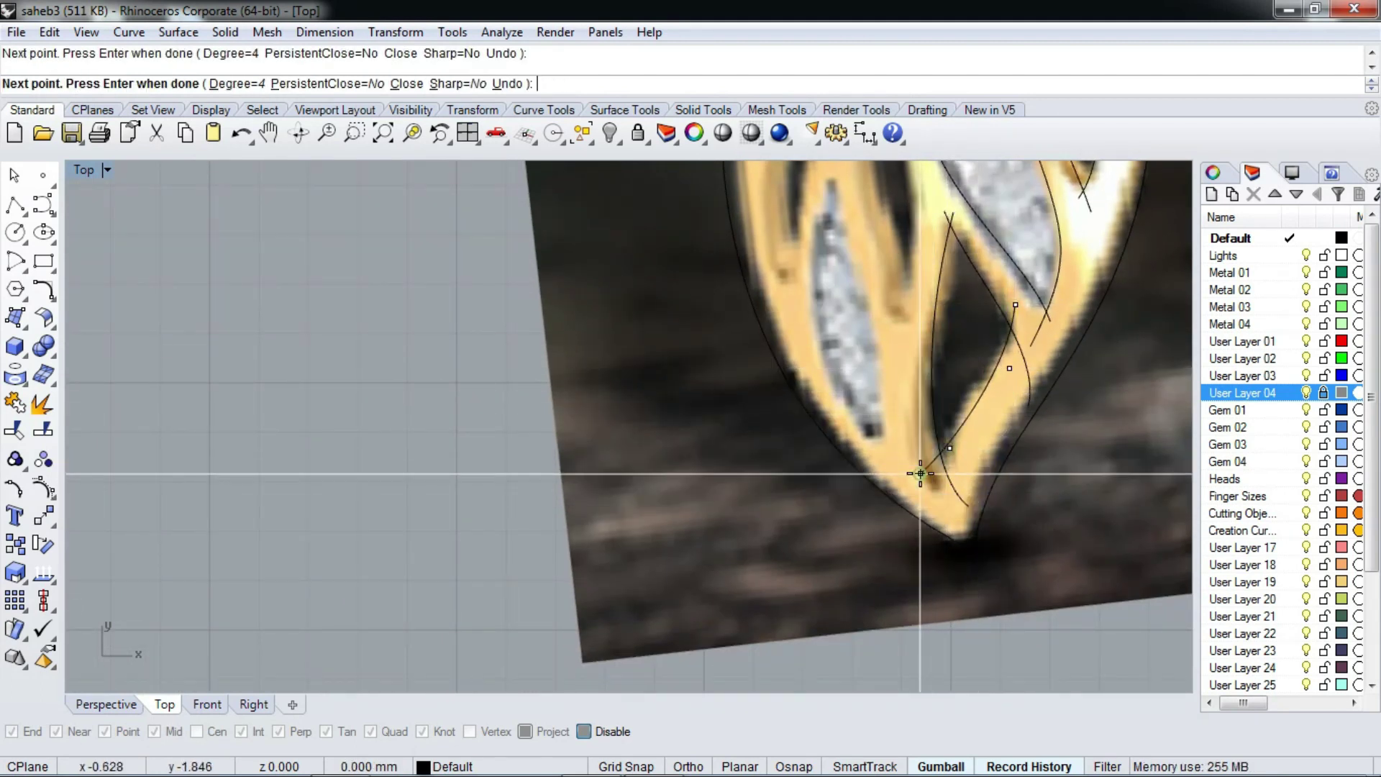
{"action": "right_click_drag", "start_coordinate": [872, 352], "coordinate": [887, 453]}
{"action": "key", "text": "Return"}
Trace both sides of the lower-left inlay with two curves
{"action": "left_click", "coordinate": [845, 279]}
{"action": "left_click", "coordinate": [859, 342]}
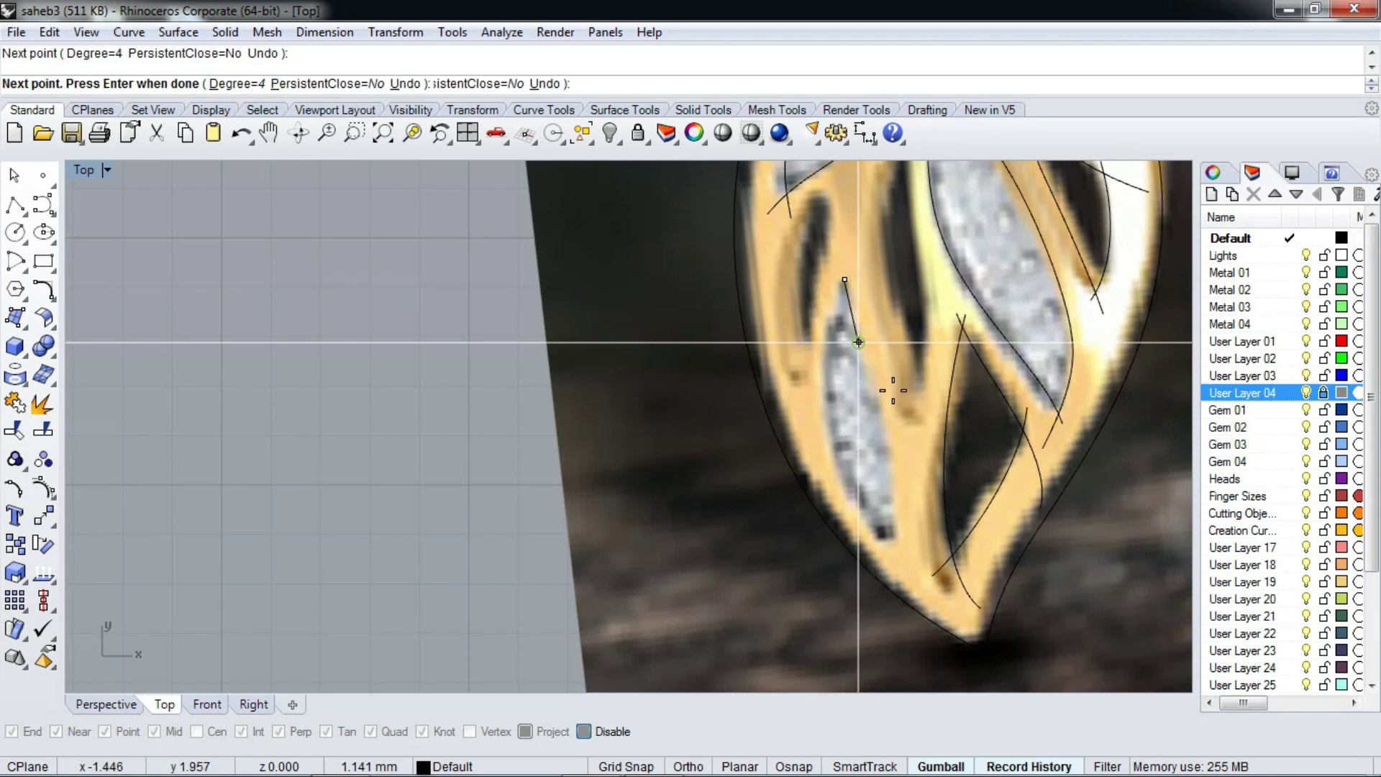
{"action": "left_click", "coordinate": [897, 404]}
{"action": "left_click", "coordinate": [889, 543]}
{"action": "key", "text": "Return"}
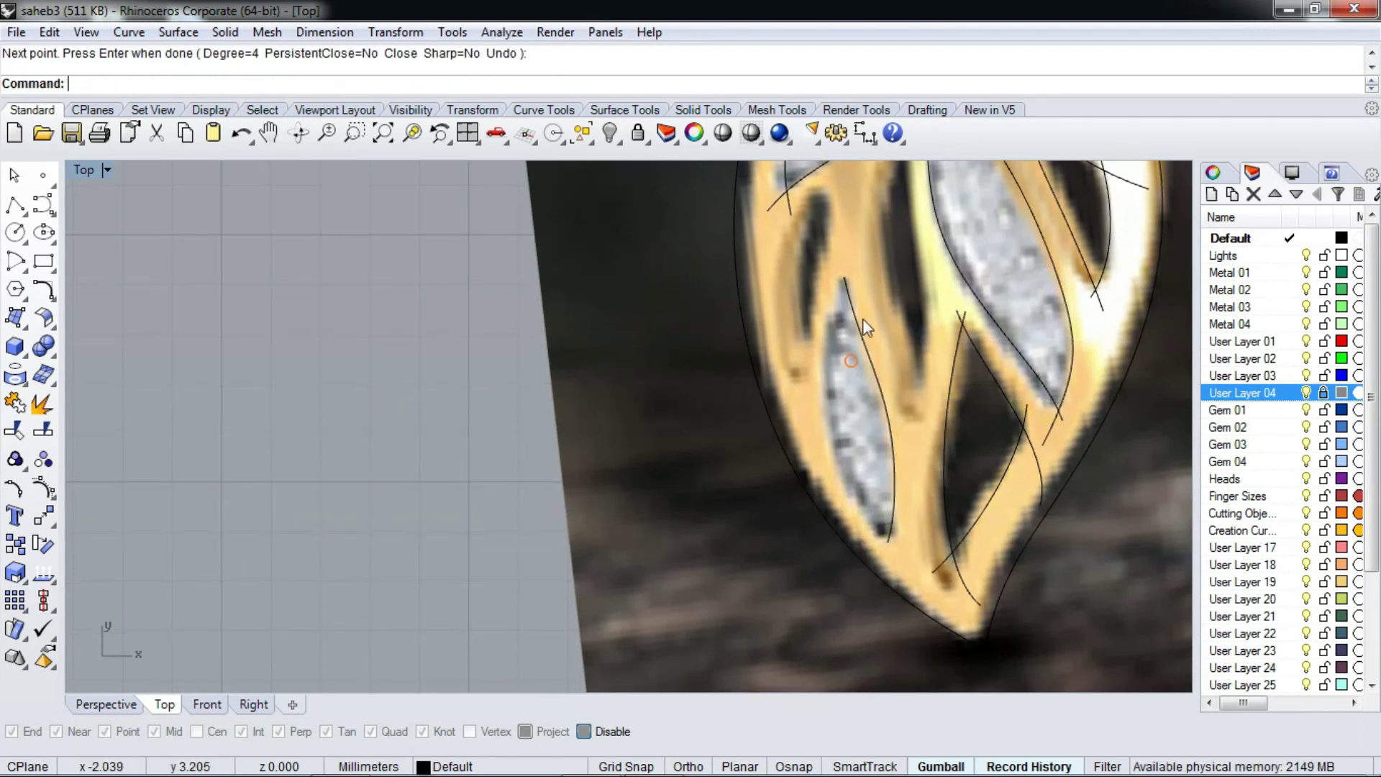
{"action": "key", "text": "Return"}
{"action": "left_click", "coordinate": [855, 284]}
{"action": "left_click", "coordinate": [829, 324]}
{"action": "left_click", "coordinate": [823, 408]}
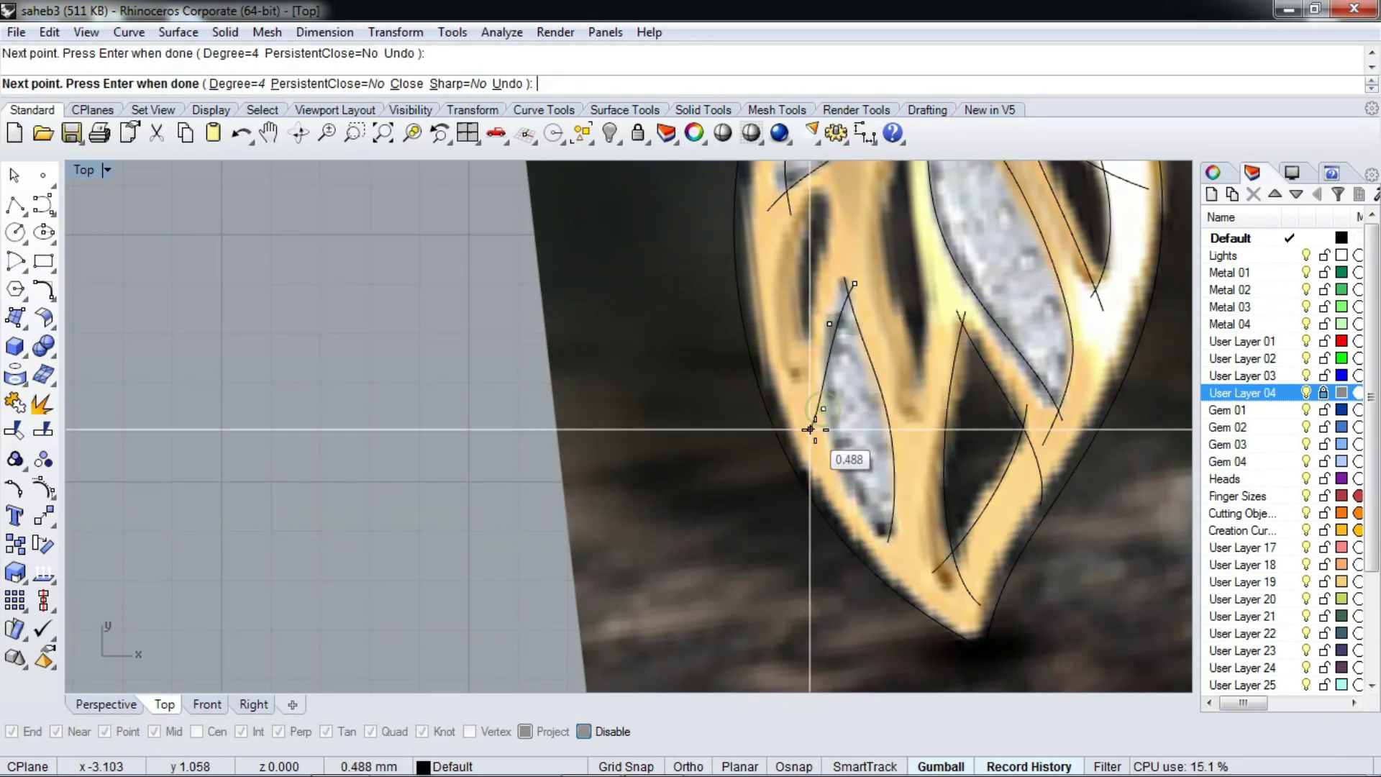
{"action": "left_click", "coordinate": [909, 555]}
{"action": "key", "text": "Return"}
{"action": "key", "text": "Return"}
Trace both sides of the central cut-out with two curves
{"action": "scroll", "coordinate": [918, 480], "scroll_direction": "down", "scroll_amount": 5}
{"action": "scroll", "coordinate": [928, 324], "scroll_direction": "up", "scroll_amount": 6}
{"action": "left_click", "coordinate": [919, 270]}
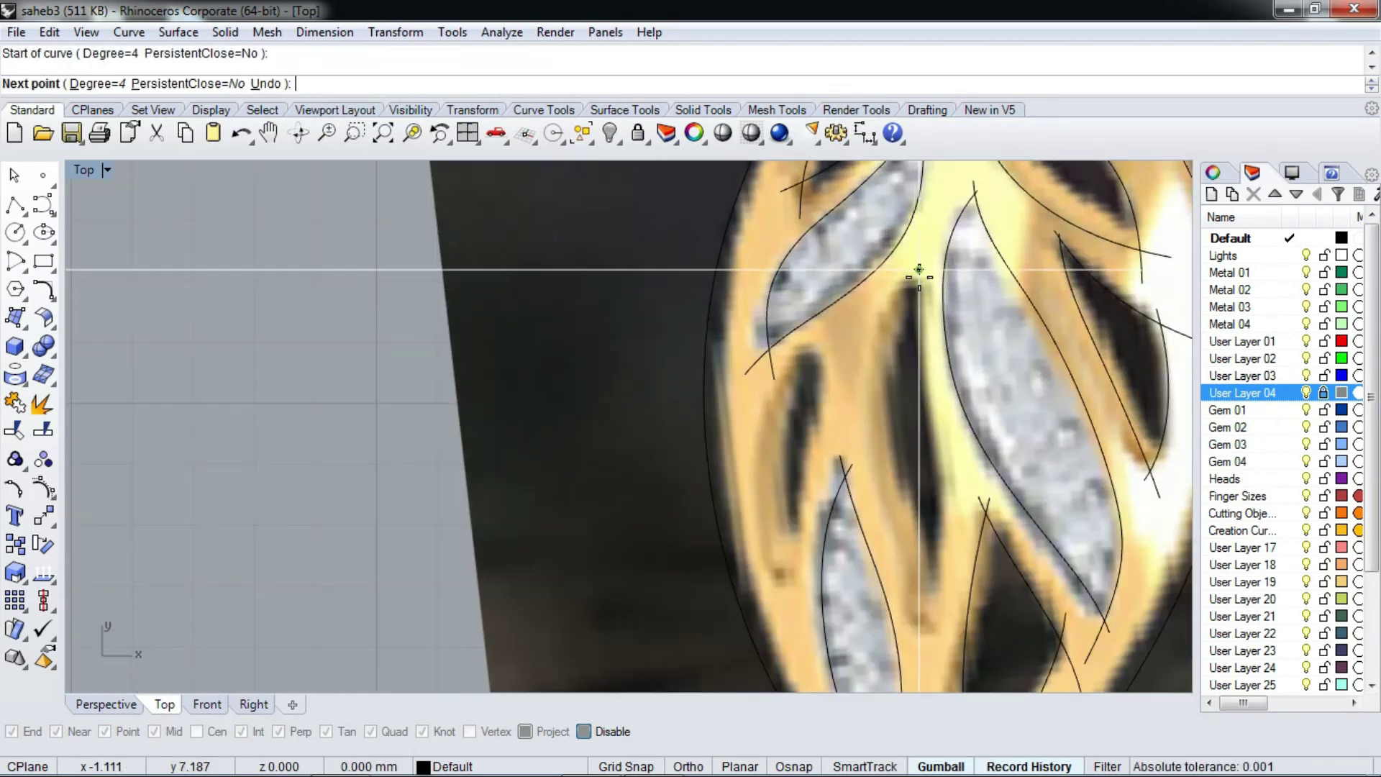
{"action": "left_click", "coordinate": [937, 388]}
{"action": "left_click", "coordinate": [952, 486]}
{"action": "left_click", "coordinate": [943, 558]}
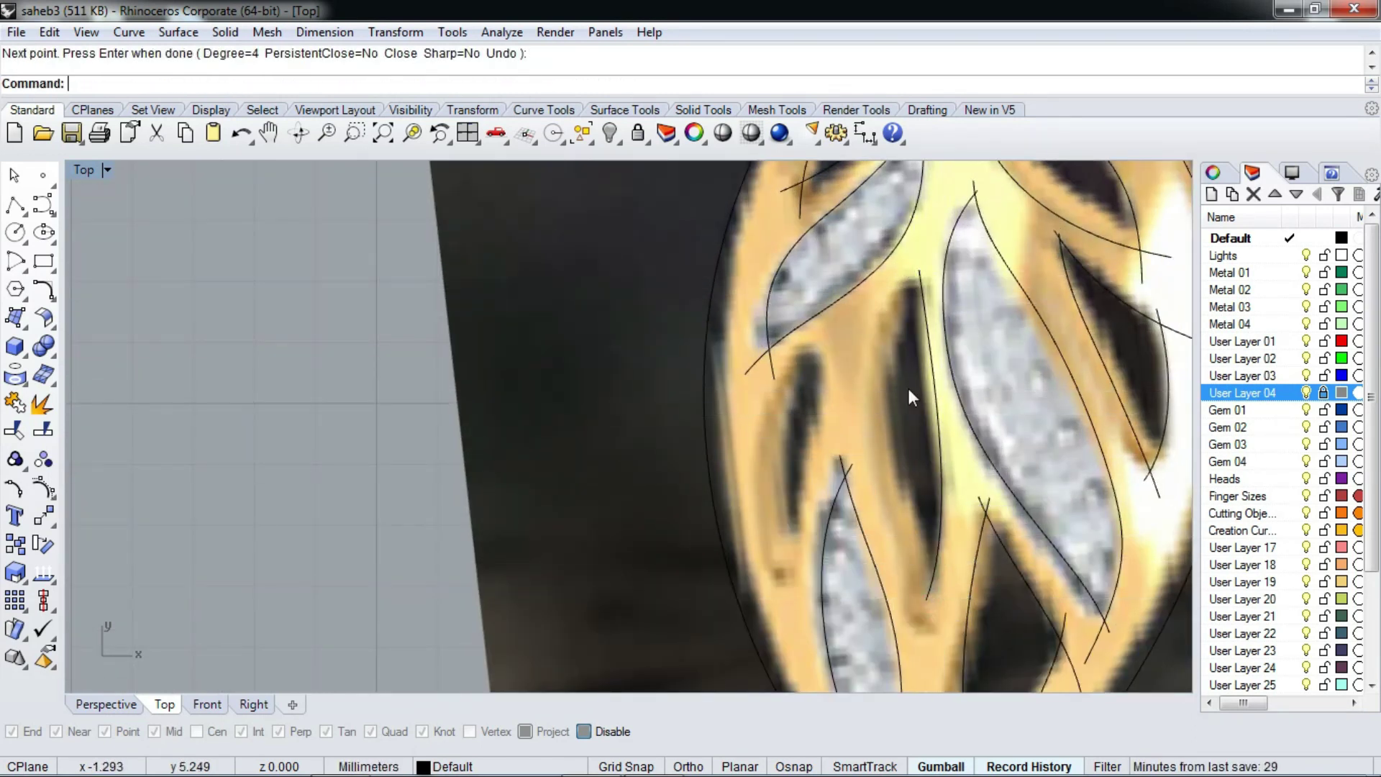
{"action": "key", "text": "Return"}
{"action": "left_click", "coordinate": [922, 274]}
{"action": "left_click", "coordinate": [889, 310]}
{"action": "left_click", "coordinate": [883, 368]}
{"action": "left_click", "coordinate": [880, 456]}
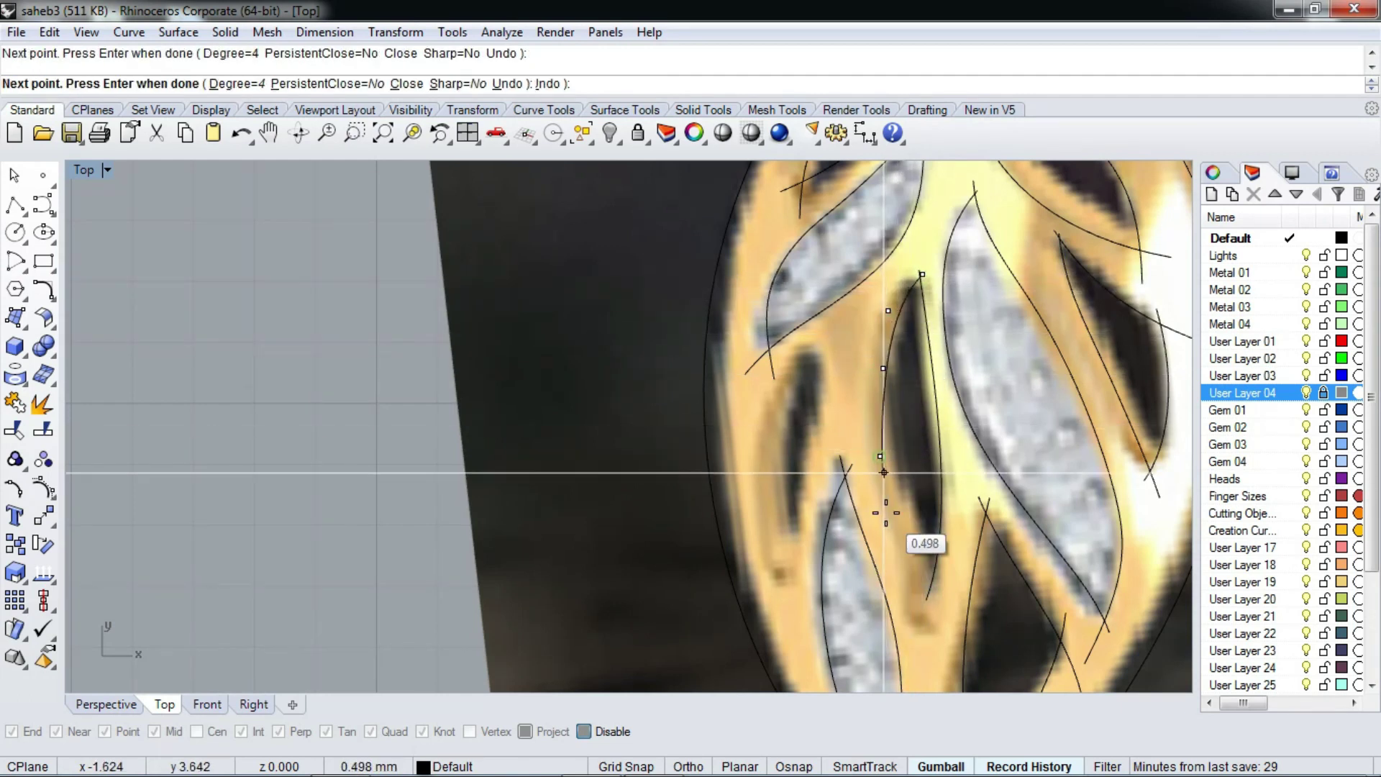
{"action": "left_click", "coordinate": [896, 545]}
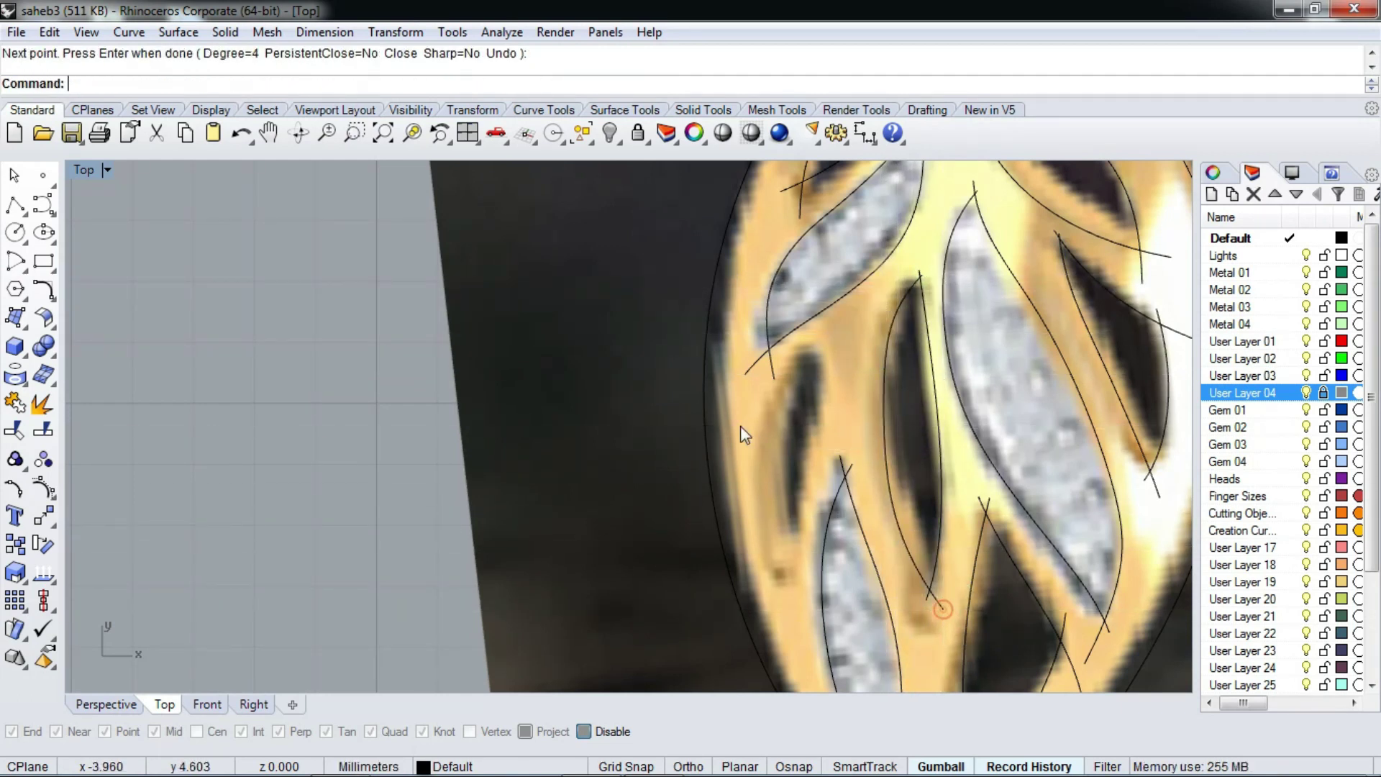
{"action": "key", "text": "Return"}
{"action": "key", "text": "Return"}
Trace another vein edge on the photo with a four-point curve
{"action": "scroll", "coordinate": [799, 359], "scroll_direction": "up", "scroll_amount": 3}
{"action": "left_click", "coordinate": [836, 339]}
{"action": "left_click", "coordinate": [840, 400]}
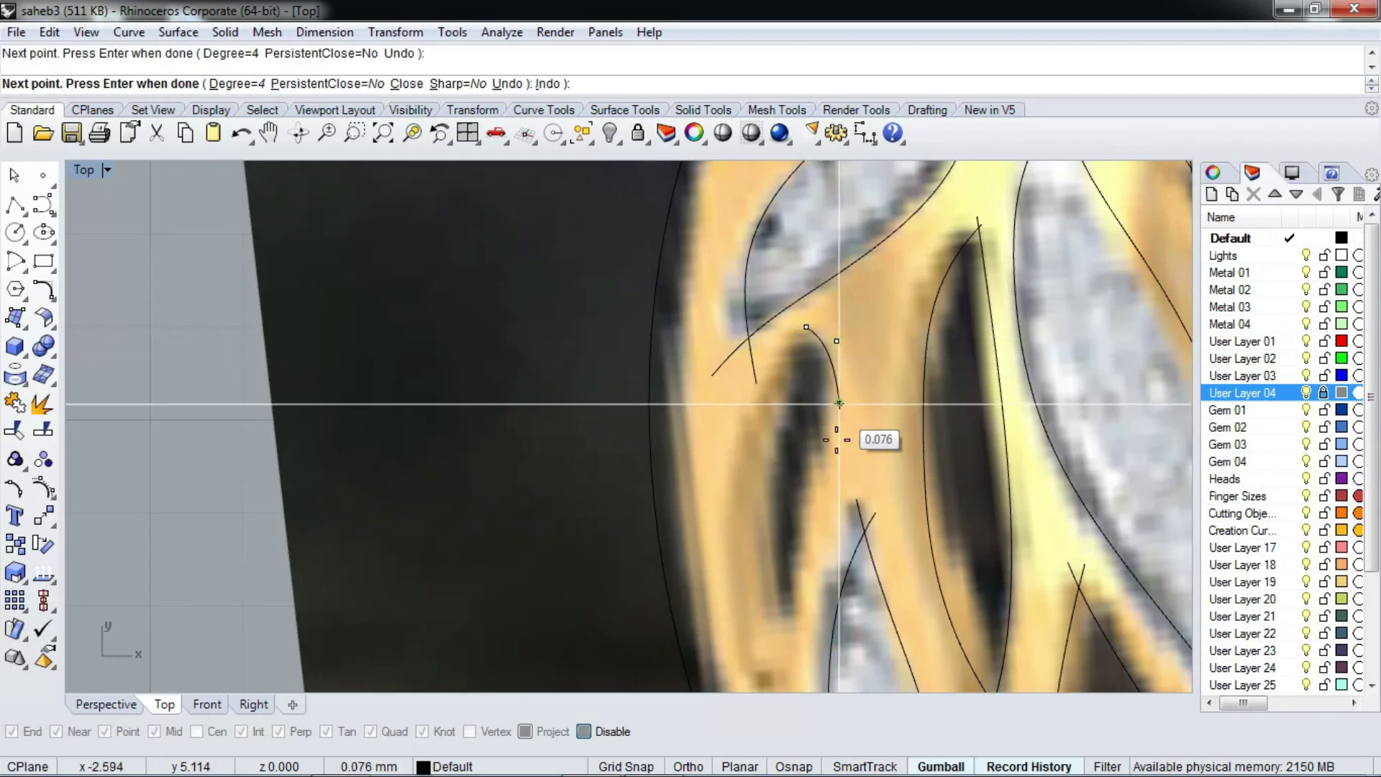
{"action": "left_click", "coordinate": [818, 534]}
{"action": "left_click", "coordinate": [795, 472]}
{"action": "key", "text": "Return"}
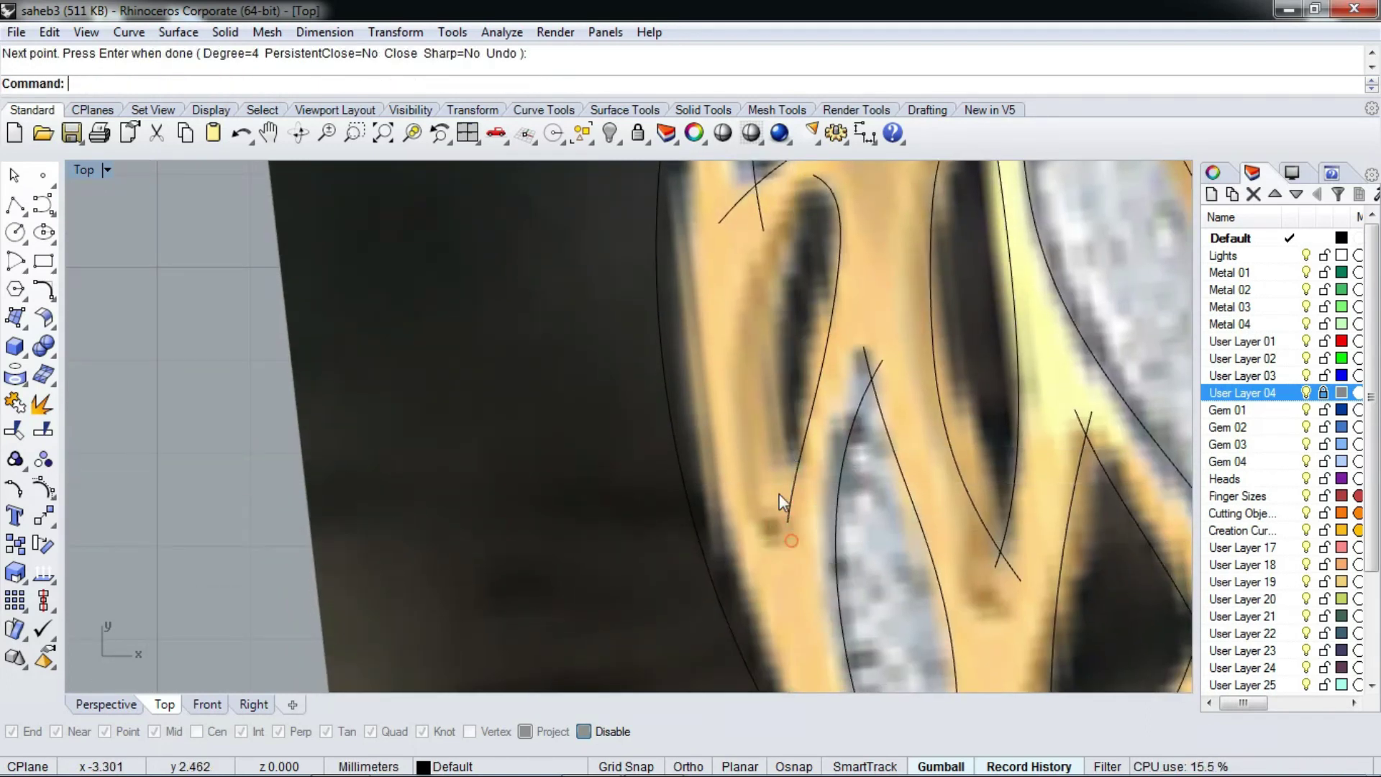
{"action": "key", "text": "Return"}
Trace the next vein edge up from its lower end to its upper tip
{"action": "left_click", "coordinate": [790, 516]}
{"action": "left_click", "coordinate": [768, 491]}
{"action": "left_click", "coordinate": [730, 432]}
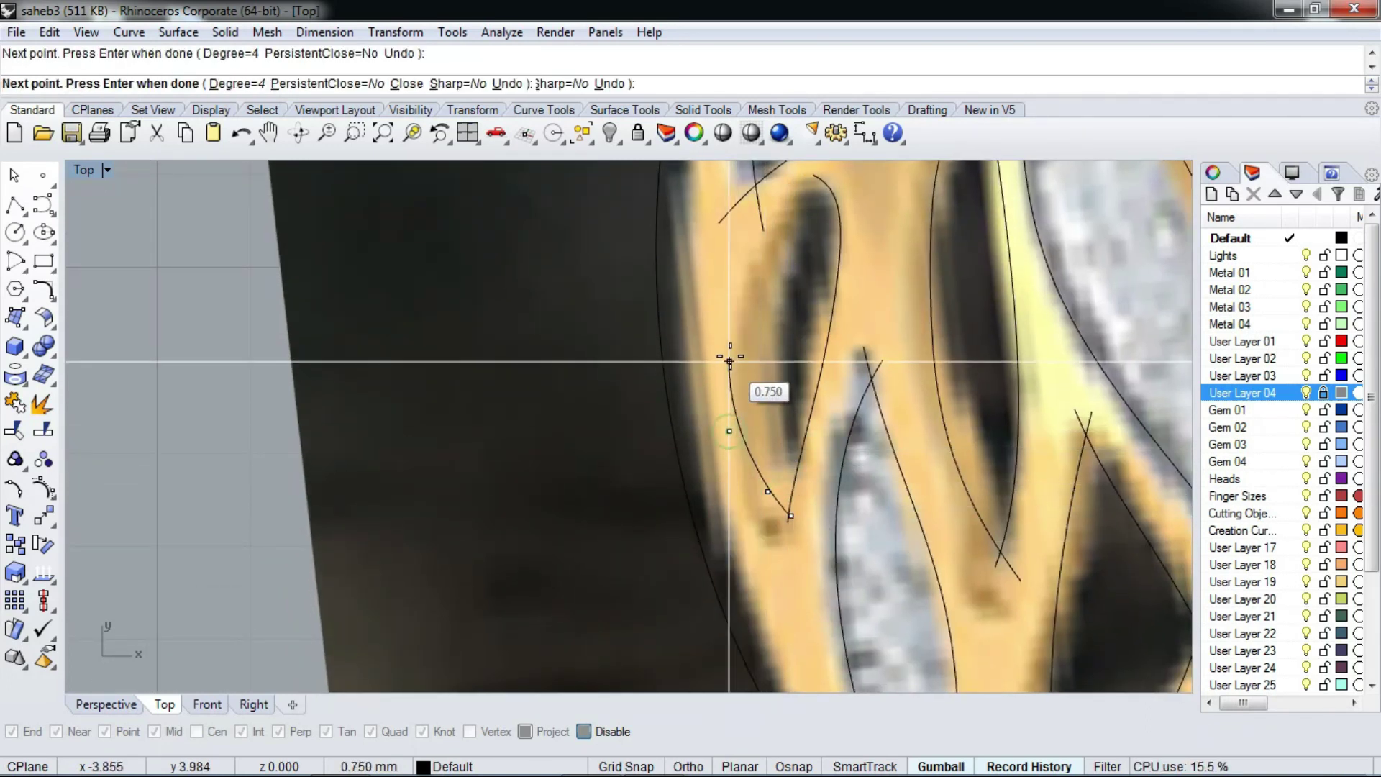
{"action": "left_click", "coordinate": [741, 312]}
{"action": "right_click_drag", "start_coordinate": [756, 255], "coordinate": [758, 394]}
{"action": "left_click", "coordinate": [770, 375]}
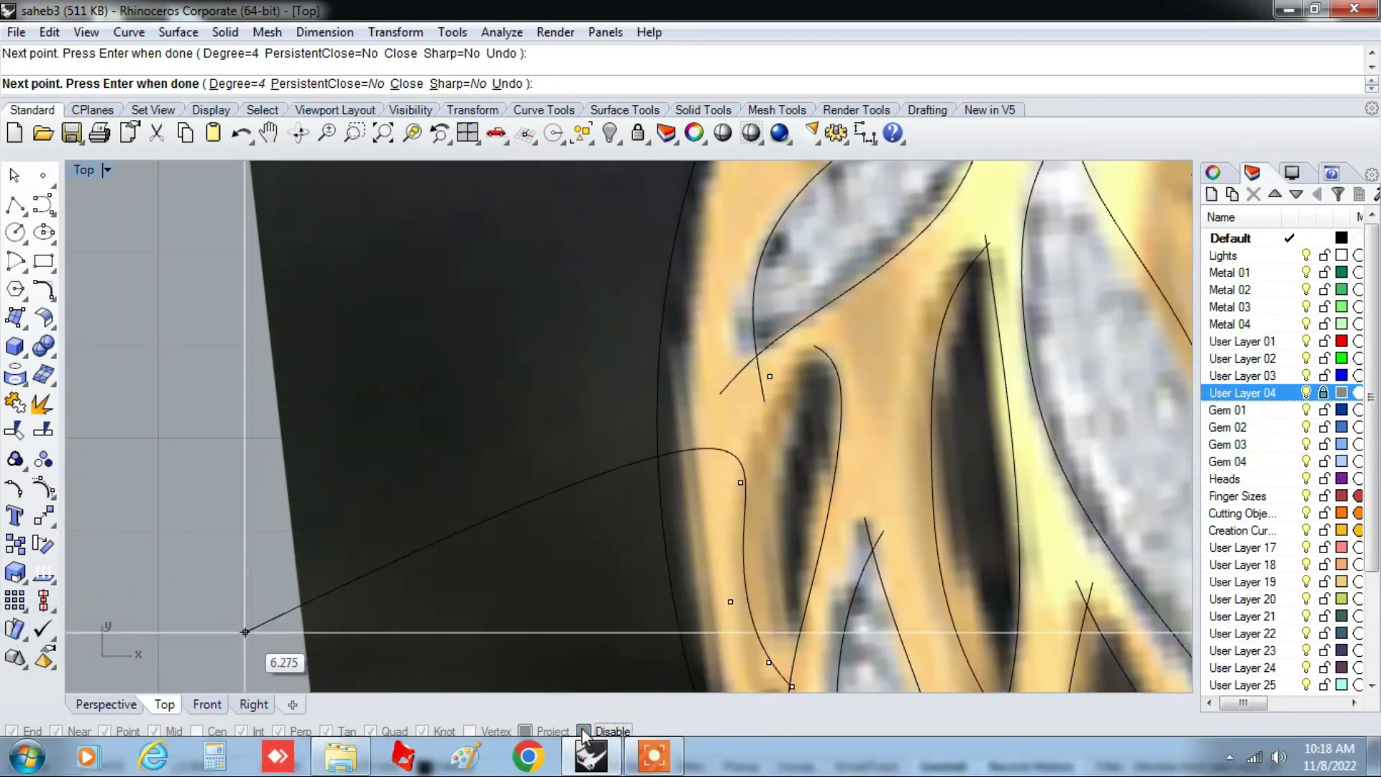
{"action": "scroll", "coordinate": [763, 373], "scroll_direction": "up", "scroll_amount": 3}
{"action": "left_click", "coordinate": [804, 343]}
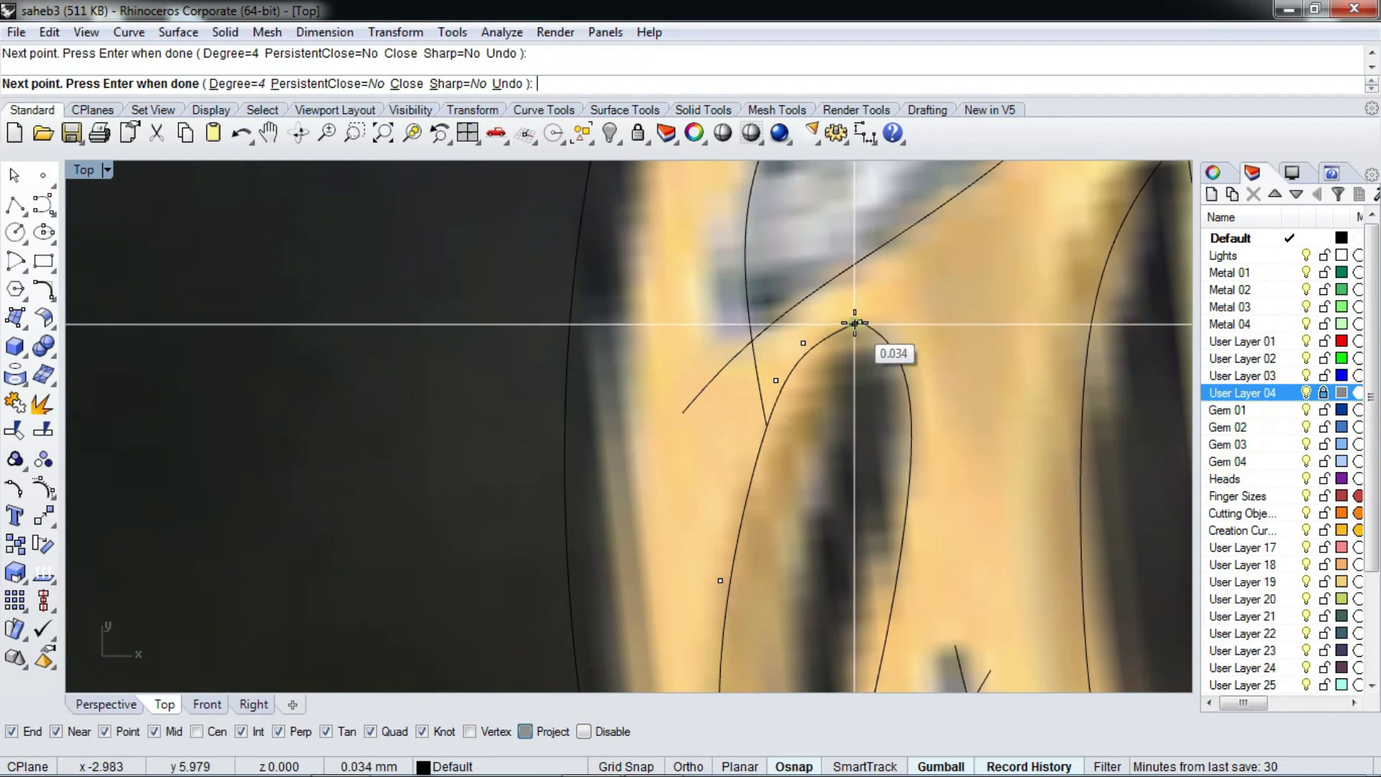
{"action": "right_click", "coordinate": [855, 323]}
Hide the reference photo layer and window-select all 22 leaf curves for trimming
{"action": "scroll", "coordinate": [796, 357], "scroll_direction": "down", "scroll_amount": 3}
{"action": "scroll", "coordinate": [813, 347], "scroll_direction": "down", "scroll_amount": 3}
{"action": "scroll", "coordinate": [813, 347], "scroll_direction": "down", "scroll_amount": 1}
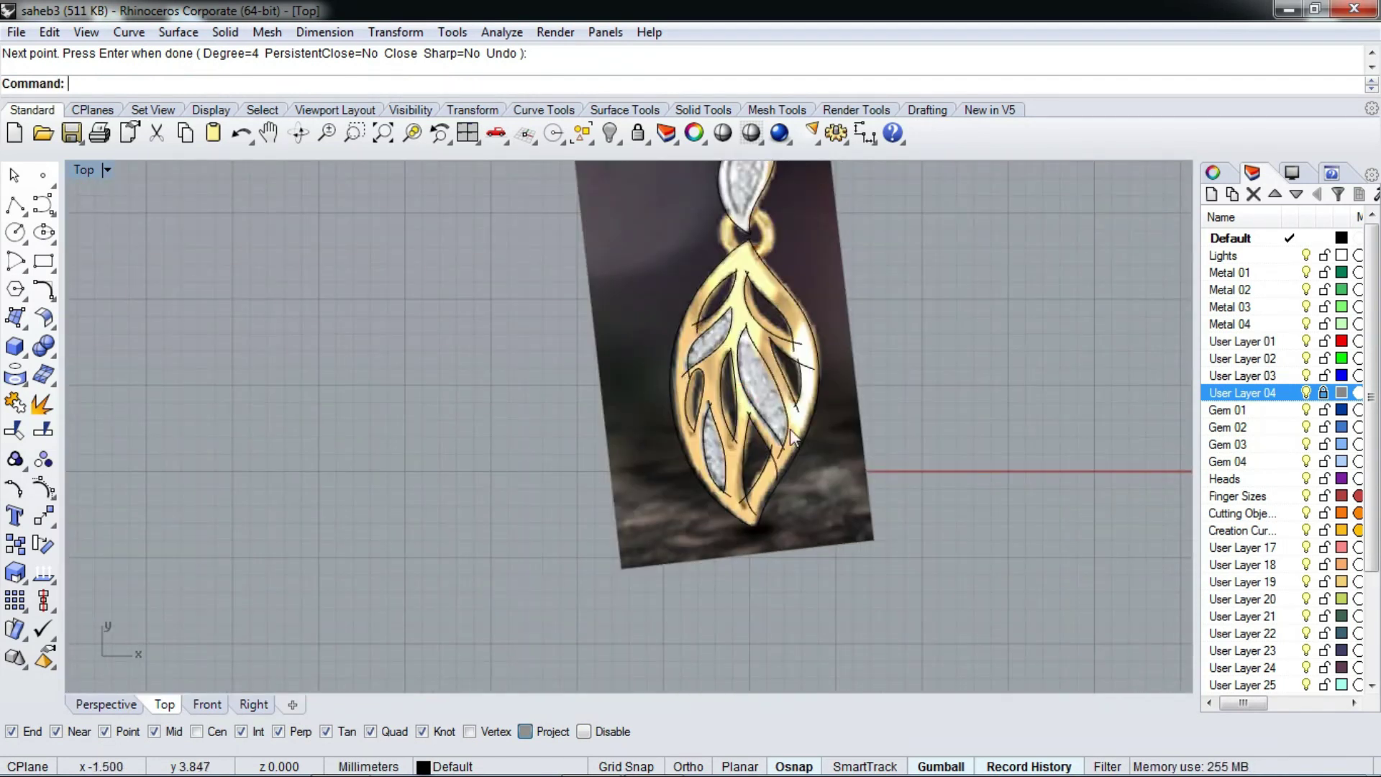
{"action": "left_click", "coordinate": [1323, 392]}
{"action": "left_click_drag", "start_coordinate": [577, 229], "coordinate": [939, 540]}
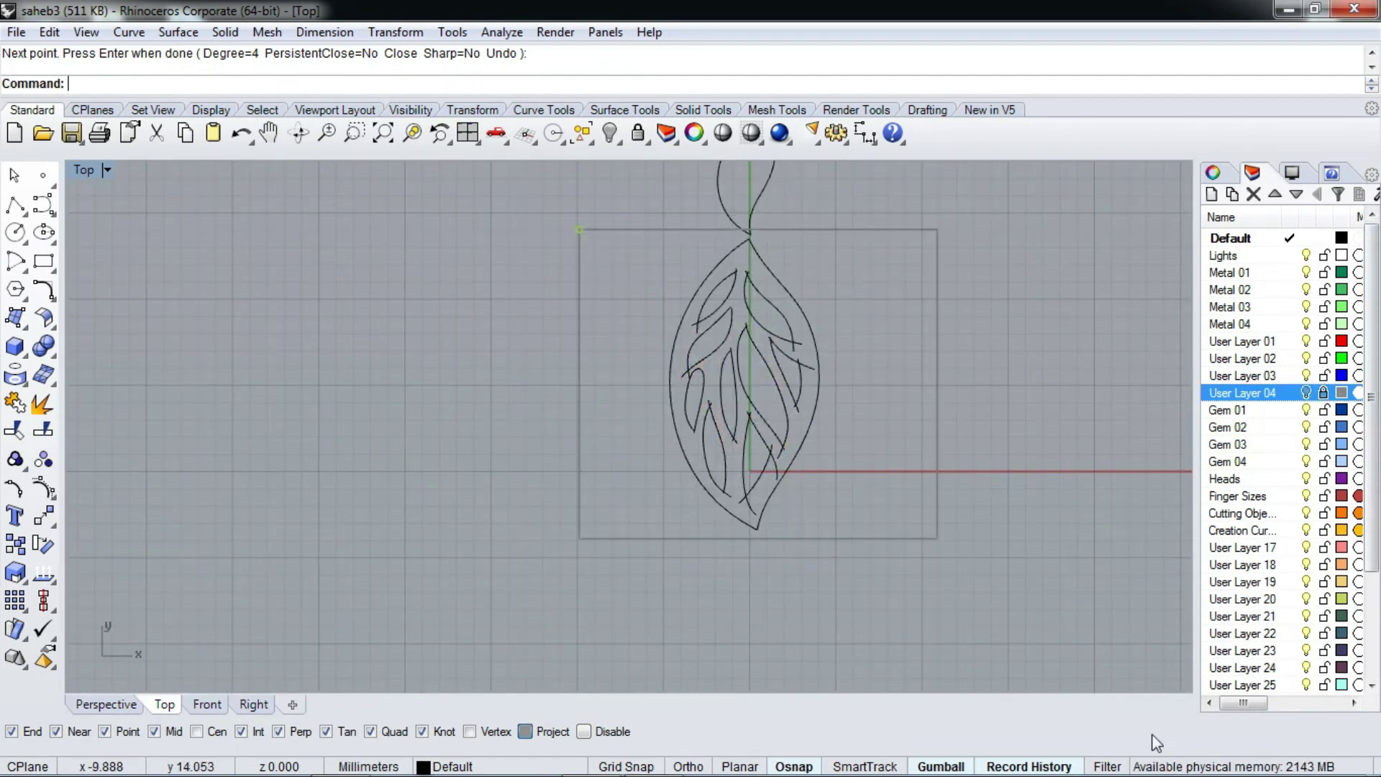
{"action": "scroll", "coordinate": [770, 322], "scroll_direction": "up", "scroll_amount": 3}
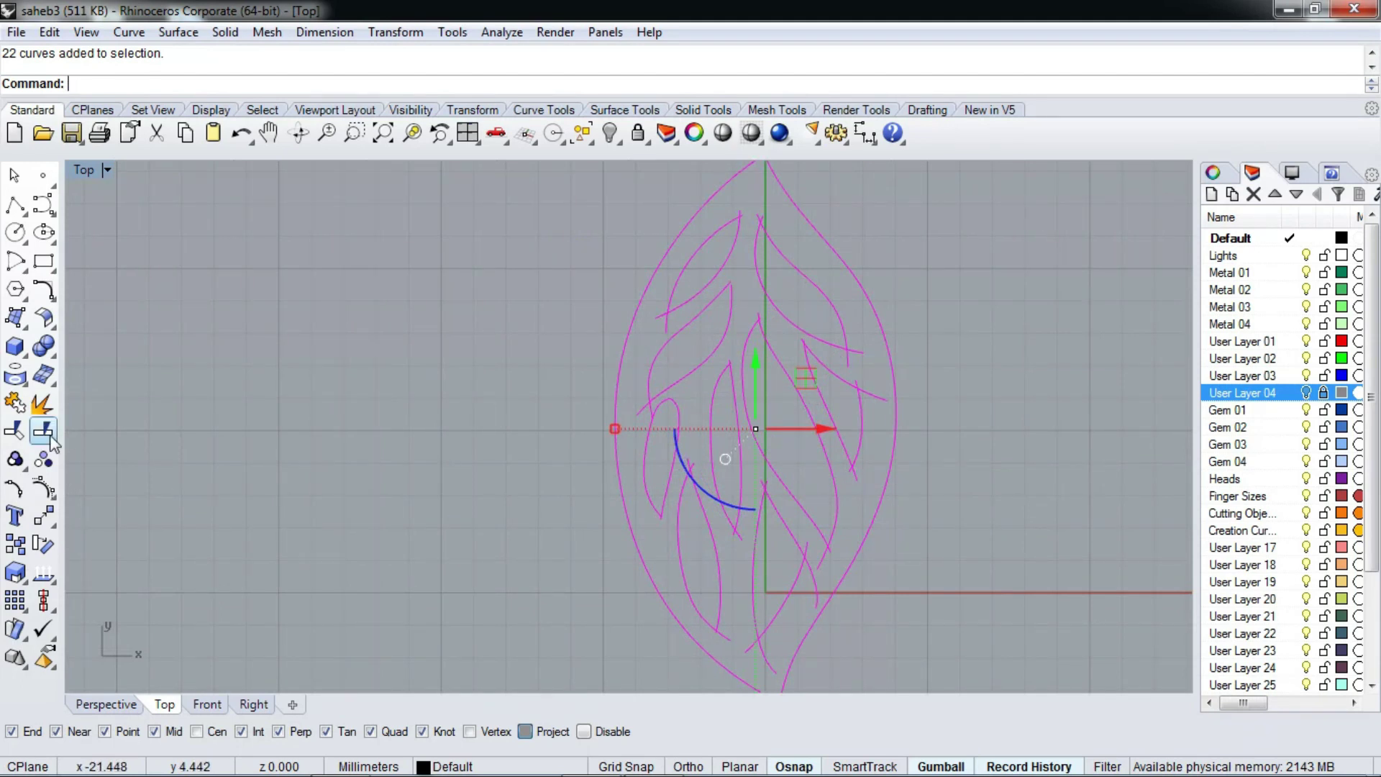
{"action": "left_click", "coordinate": [15, 430]}
{"action": "scroll", "coordinate": [750, 270], "scroll_direction": "up", "scroll_amount": 3}
{"action": "scroll", "coordinate": [728, 343], "scroll_direction": "down", "scroll_amount": 2}
Trim off two overshooting curve ends past their crossings
{"action": "scroll", "coordinate": [783, 376], "scroll_direction": "up", "scroll_amount": 5}
{"action": "left_click", "coordinate": [787, 374]}
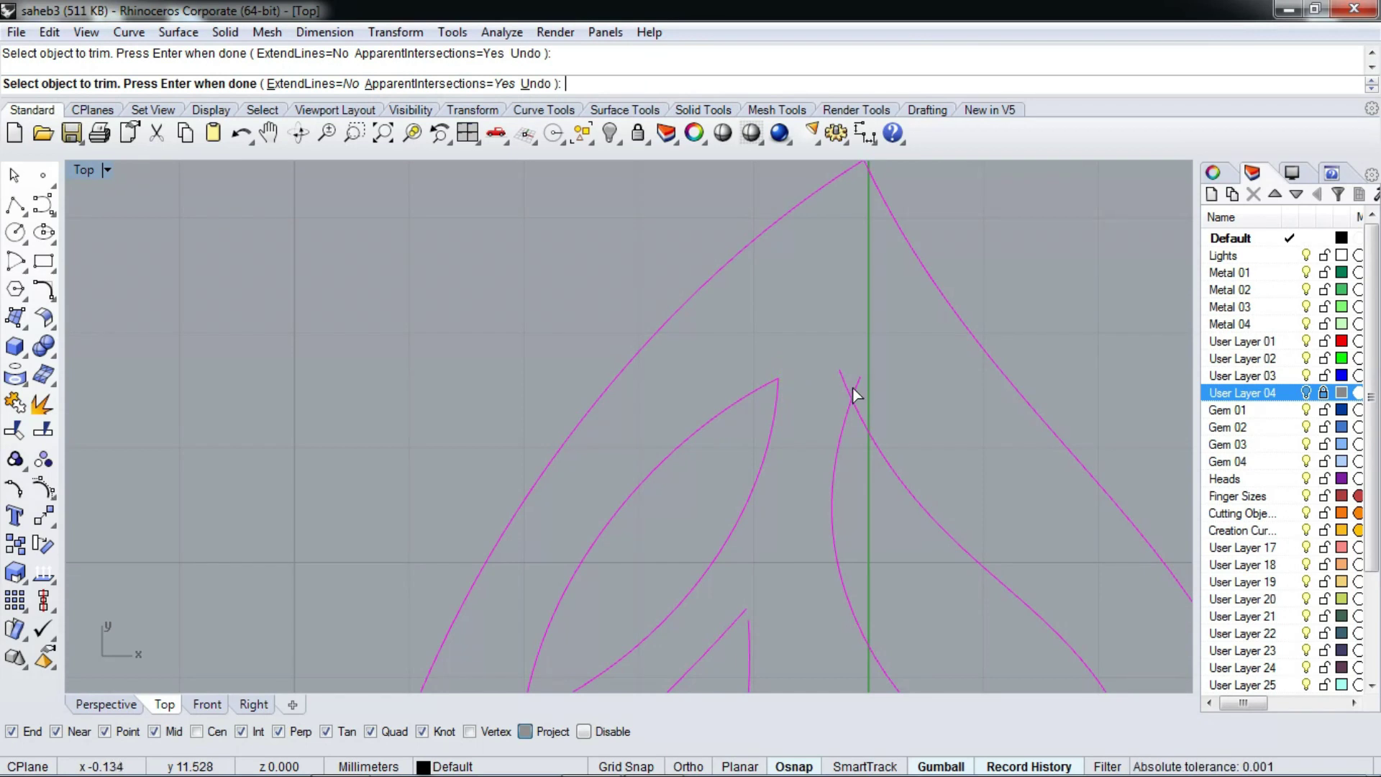
{"action": "scroll", "coordinate": [860, 386], "scroll_direction": "down", "scroll_amount": 2}
{"action": "scroll", "coordinate": [828, 345], "scroll_direction": "down", "scroll_amount": 2}
{"action": "scroll", "coordinate": [688, 487], "scroll_direction": "up", "scroll_amount": 3}
{"action": "scroll", "coordinate": [691, 496], "scroll_direction": "up", "scroll_amount": 2}
{"action": "scroll", "coordinate": [924, 394], "scroll_direction": "down", "scroll_amount": 2}
{"action": "scroll", "coordinate": [924, 394], "scroll_direction": "down", "scroll_amount": 1}
{"action": "scroll", "coordinate": [937, 432], "scroll_direction": "up", "scroll_amount": 3}
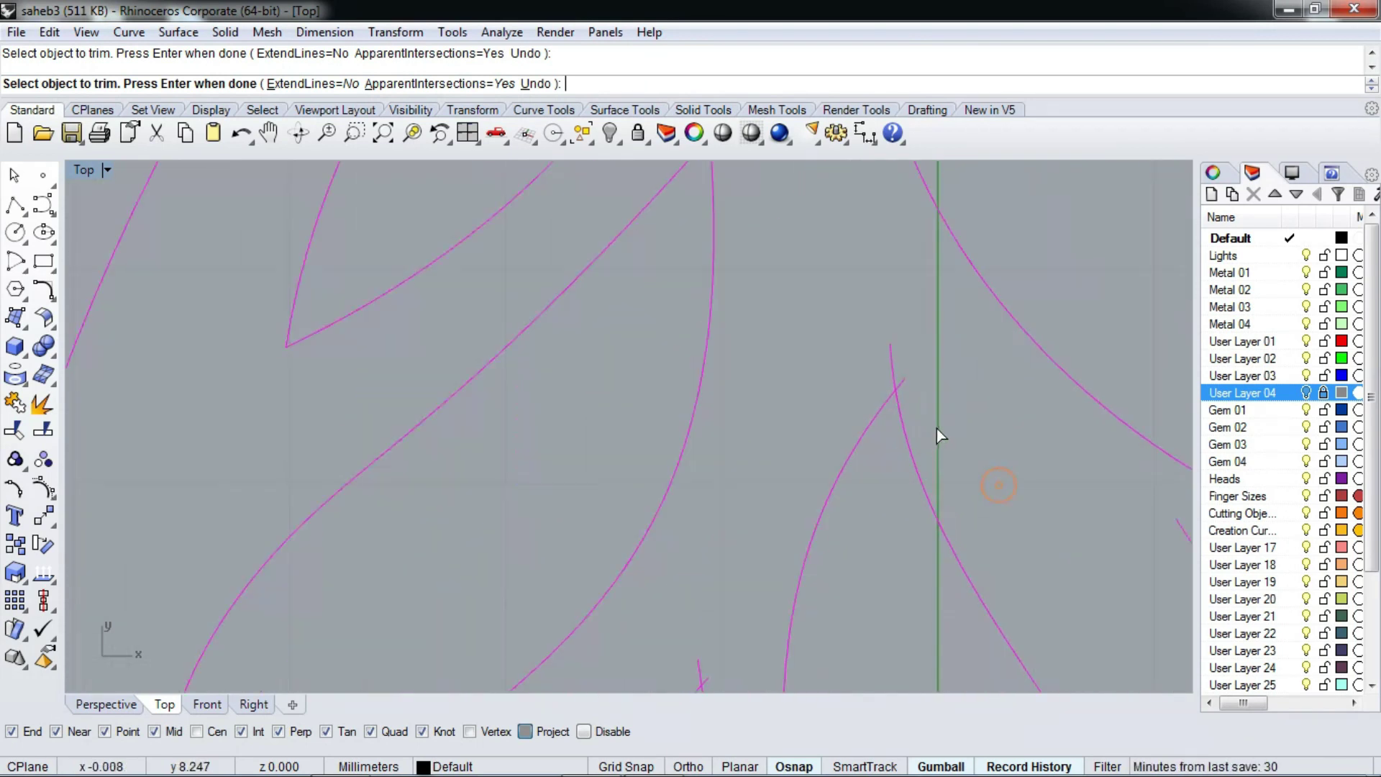
{"action": "scroll", "coordinate": [986, 469], "scroll_direction": "down", "scroll_amount": 2}
{"action": "scroll", "coordinate": [907, 432], "scroll_direction": "up", "scroll_amount": 3}
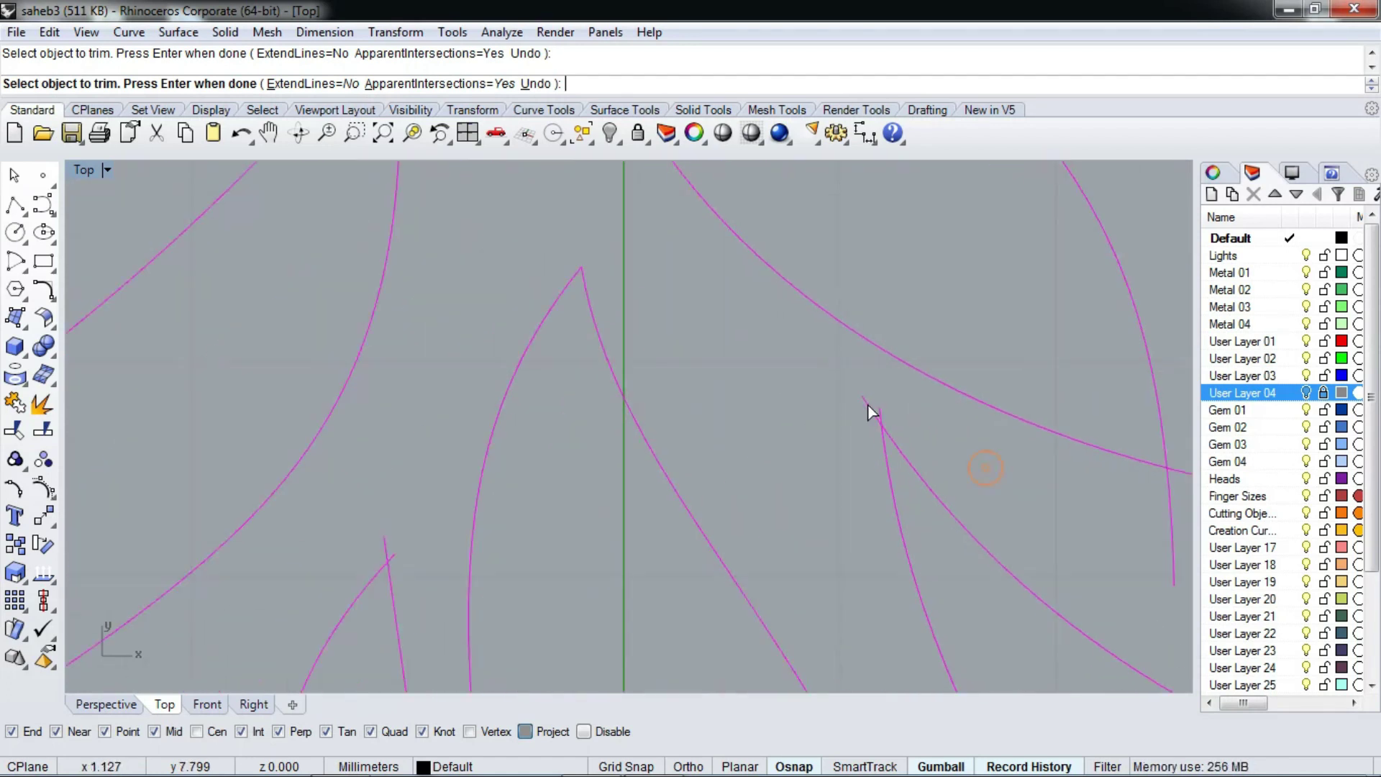
{"action": "scroll", "coordinate": [881, 414], "scroll_direction": "down", "scroll_amount": 2}
{"action": "scroll", "coordinate": [921, 442], "scroll_direction": "up", "scroll_amount": 3}
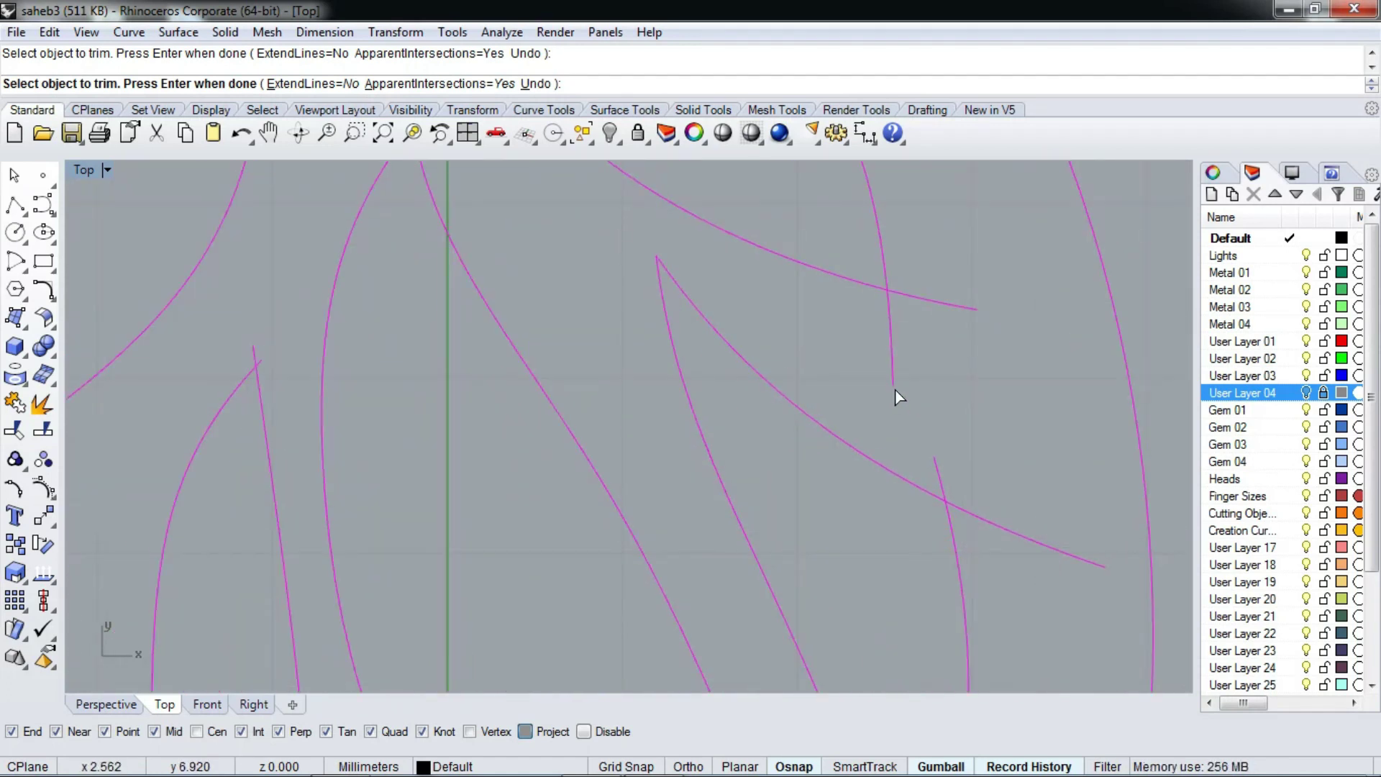
{"action": "left_click", "coordinate": [937, 299]}
{"action": "scroll", "coordinate": [823, 347], "scroll_direction": "down", "scroll_amount": 2}
{"action": "scroll", "coordinate": [899, 535], "scroll_direction": "up", "scroll_amount": 3}
{"action": "scroll", "coordinate": [820, 493], "scroll_direction": "down", "scroll_amount": 2}
{"action": "scroll", "coordinate": [694, 390], "scroll_direction": "up", "scroll_amount": 3}
{"action": "scroll", "coordinate": [849, 523], "scroll_direction": "down", "scroll_amount": 2}
{"action": "scroll", "coordinate": [876, 493], "scroll_direction": "up", "scroll_amount": 3}
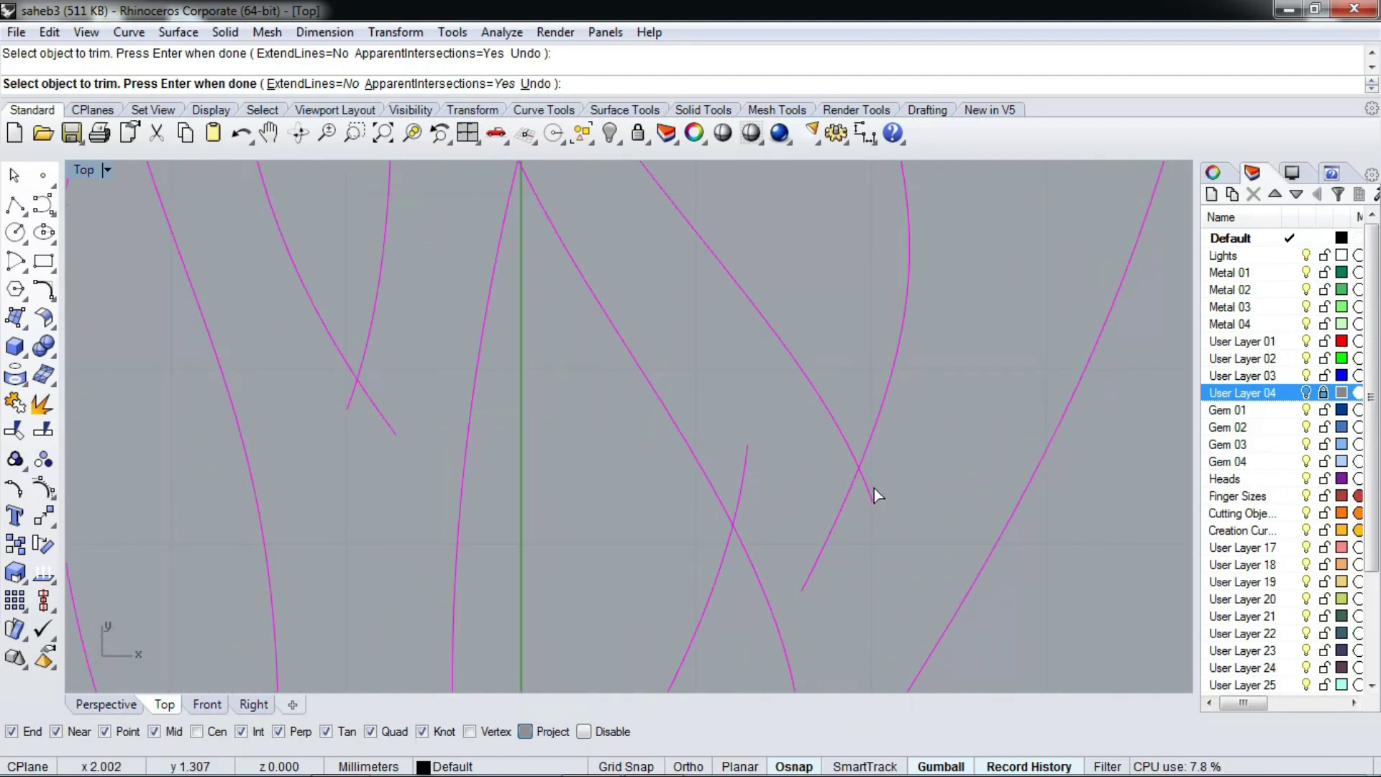
{"action": "scroll", "coordinate": [747, 624], "scroll_direction": "down", "scroll_amount": 2}
{"action": "scroll", "coordinate": [727, 512], "scroll_direction": "up", "scroll_amount": 3}
Trim the small overshoot near the lower-left curve end and finish trimming
{"action": "left_click_drag", "start_coordinate": [556, 527], "coordinate": [528, 559]}
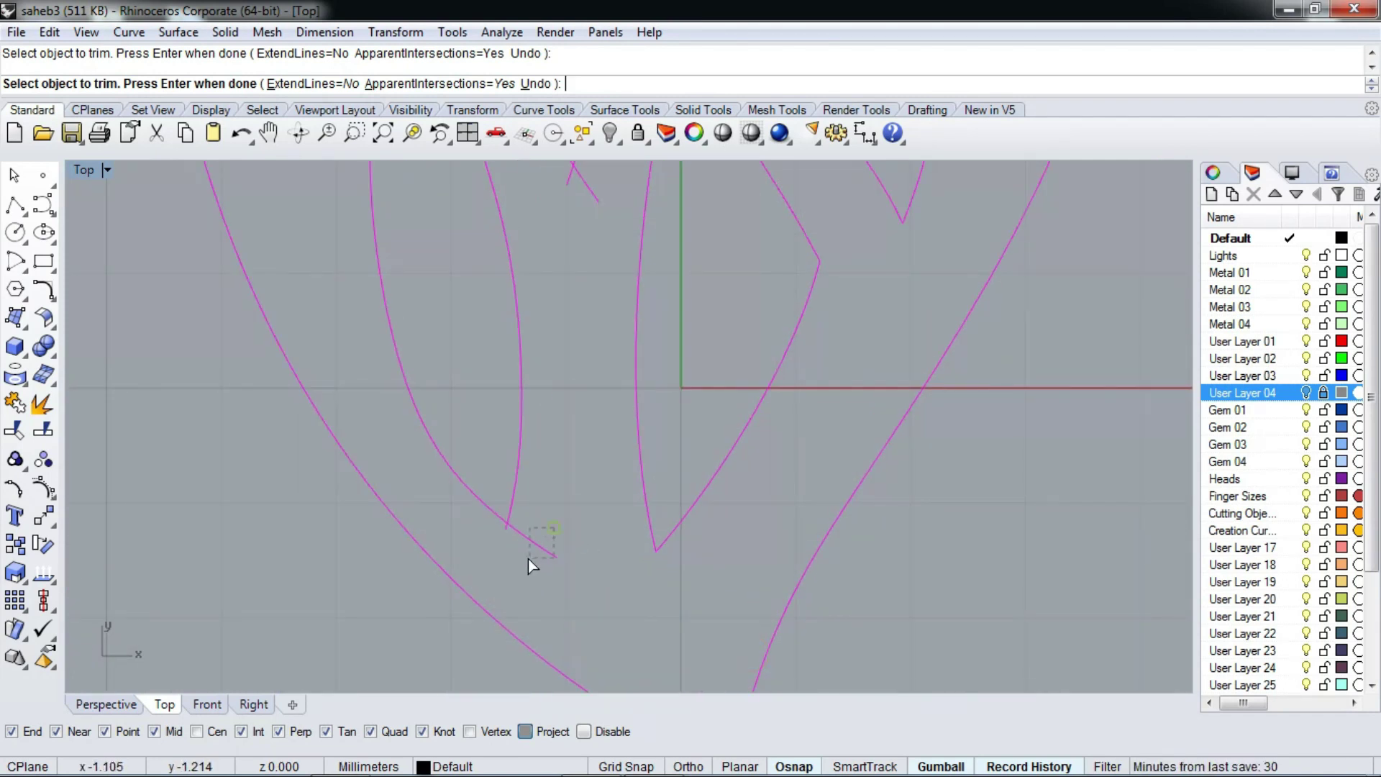
{"action": "left_click", "coordinate": [512, 536]}
{"action": "scroll", "coordinate": [639, 549], "scroll_direction": "down", "scroll_amount": 2}
{"action": "scroll", "coordinate": [682, 551], "scroll_direction": "up", "scroll_amount": 3}
{"action": "scroll", "coordinate": [675, 551], "scroll_direction": "down", "scroll_amount": 2}
{"action": "scroll", "coordinate": [554, 432], "scroll_direction": "up", "scroll_amount": 2}
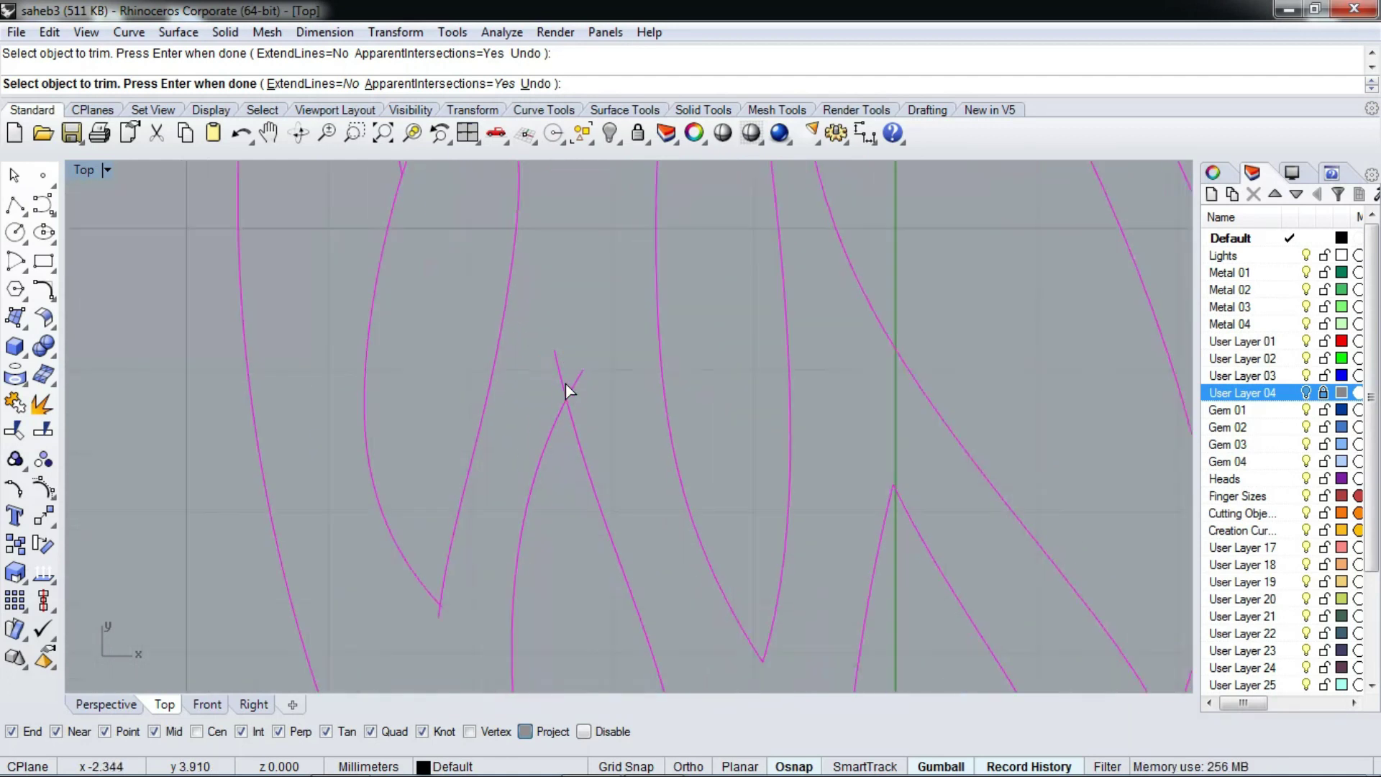
{"action": "scroll", "coordinate": [457, 549], "scroll_direction": "down", "scroll_amount": 2}
{"action": "scroll", "coordinate": [543, 437], "scroll_direction": "down", "scroll_amount": 2}
{"action": "scroll", "coordinate": [543, 437], "scroll_direction": "up", "scroll_amount": 3}
{"action": "scroll", "coordinate": [510, 478], "scroll_direction": "down", "scroll_amount": 3}
{"action": "scroll", "coordinate": [719, 252], "scroll_direction": "up", "scroll_amount": 2}
{"action": "key", "text": "Return"}
{"action": "scroll", "coordinate": [597, 364], "scroll_direction": "down", "scroll_amount": 3}
{"action": "scroll", "coordinate": [619, 383], "scroll_direction": "down", "scroll_amount": 2}
Join the trimmed curves into closed shapes and explode the open curve at a vein tip
{"action": "key", "text": "ctrl+j"}
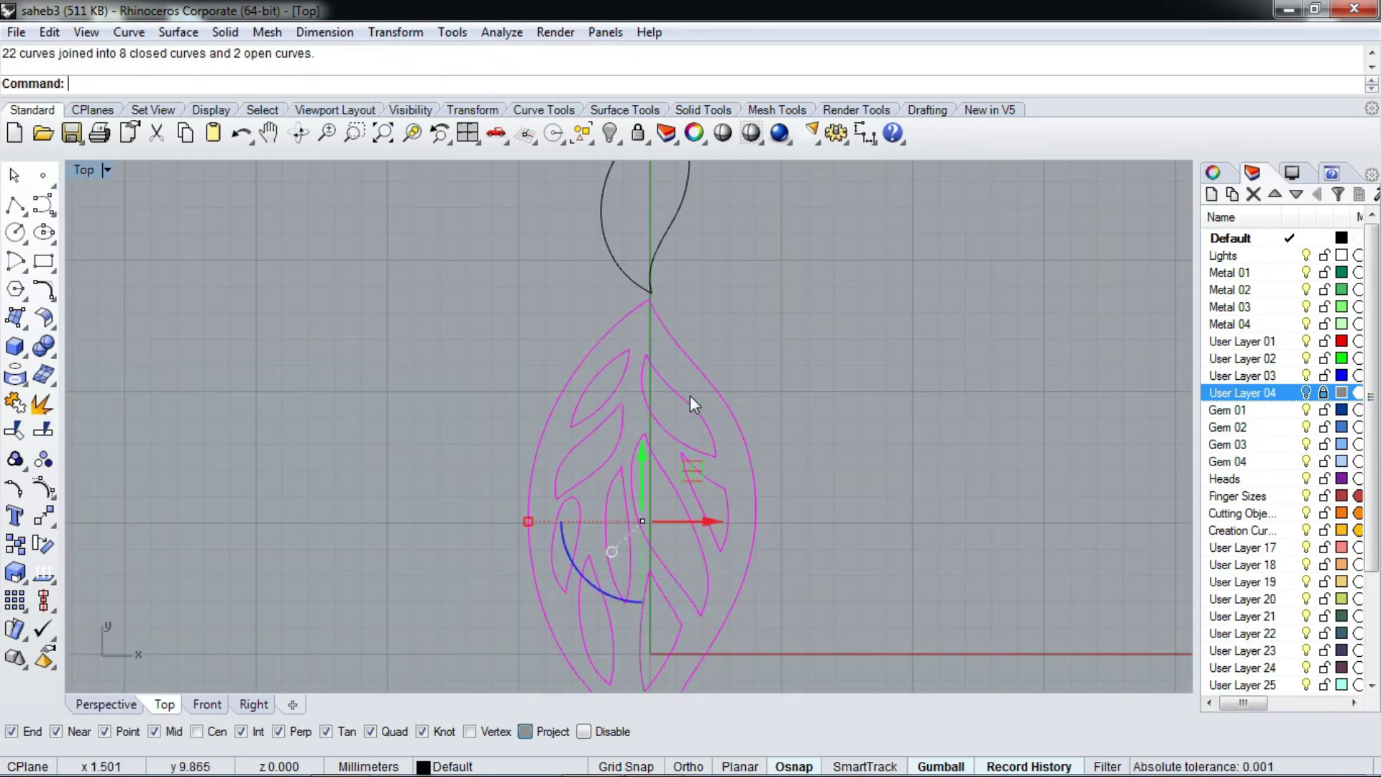
{"action": "key", "text": "Escape"}
{"action": "scroll", "coordinate": [633, 475], "scroll_direction": "up", "scroll_amount": 3}
{"action": "scroll", "coordinate": [606, 472], "scroll_direction": "up", "scroll_amount": 2}
{"action": "left_click", "coordinate": [612, 461]}
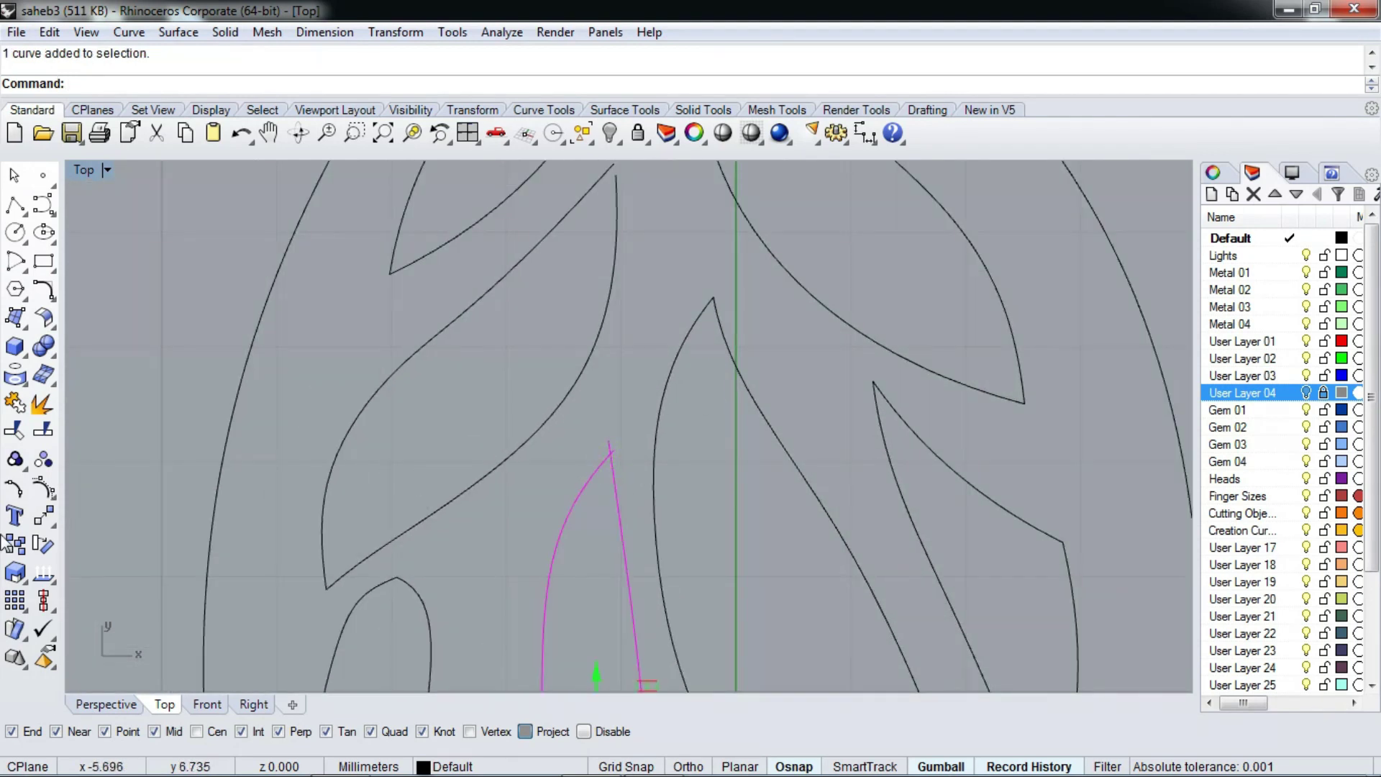
{"action": "left_click", "coordinate": [43, 404]}
Trim the straight segment's overshoot against the arc at the vein tip
{"action": "scroll", "coordinate": [606, 443], "scroll_direction": "up", "scroll_amount": 1}
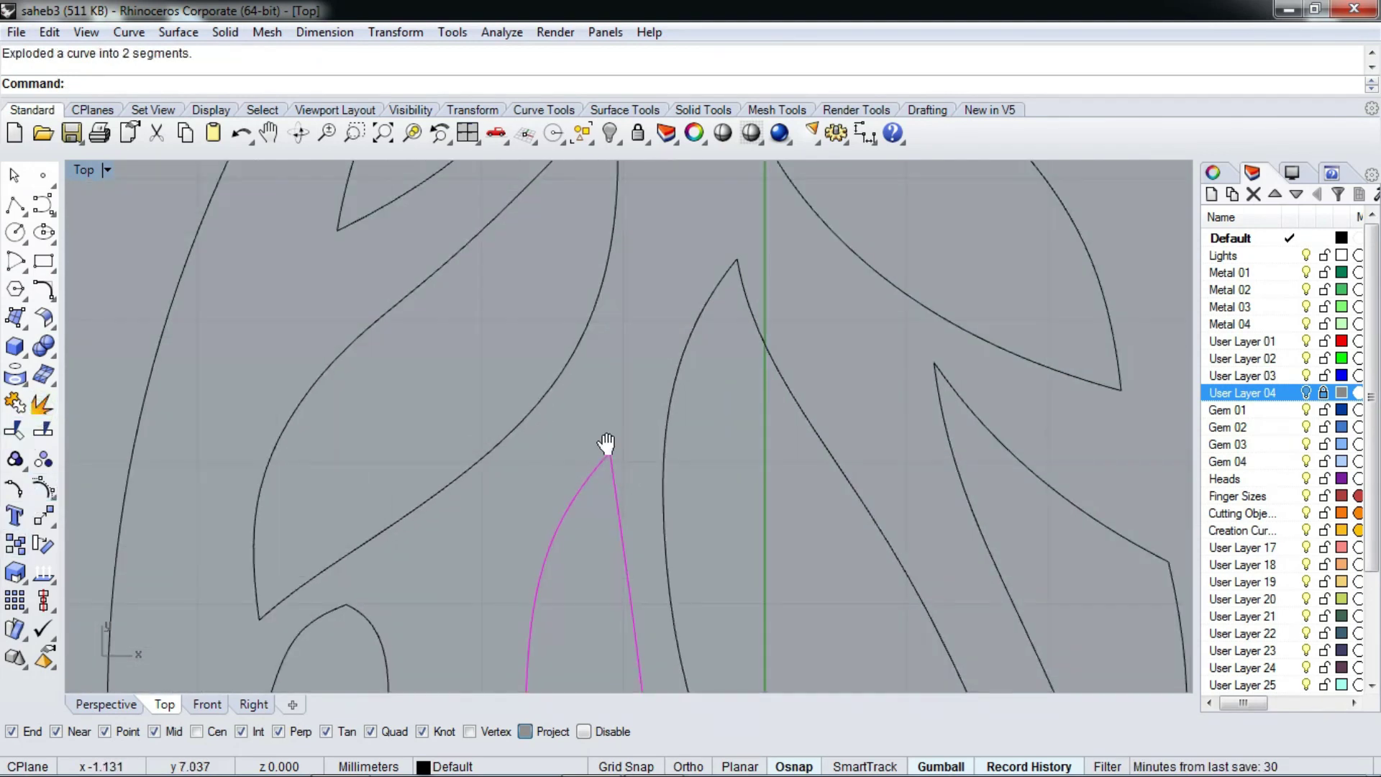
{"action": "scroll", "coordinate": [650, 425], "scroll_direction": "up", "scroll_amount": 1}
{"action": "scroll", "coordinate": [615, 386], "scroll_direction": "up", "scroll_amount": 2}
{"action": "left_click", "coordinate": [590, 361]}
{"action": "left_click_drag", "start_coordinate": [597, 364], "coordinate": [218, 397]}
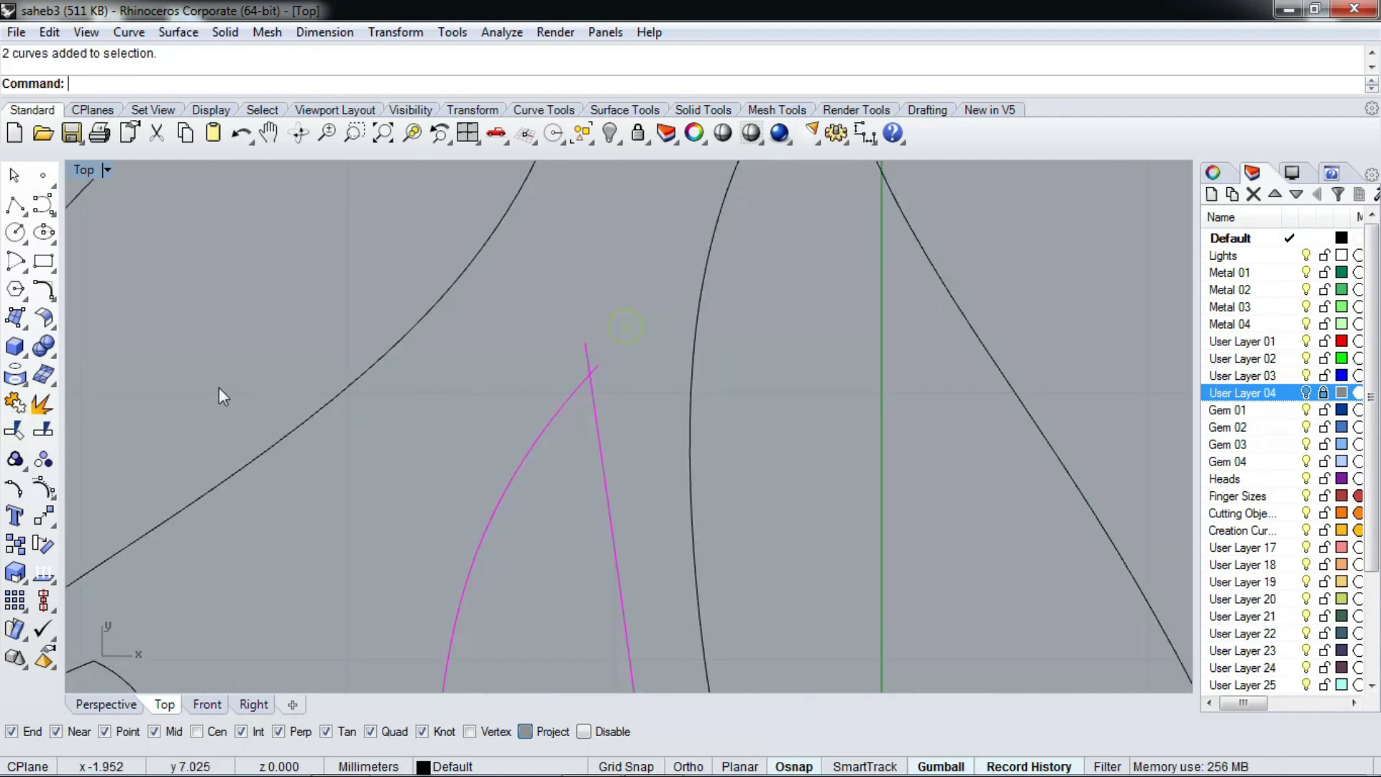
{"action": "left_click", "coordinate": [40, 409]}
{"action": "left_click", "coordinate": [588, 357]}
{"action": "scroll", "coordinate": [607, 395], "scroll_direction": "down", "scroll_amount": 5}
{"action": "key", "text": "Return"}
{"action": "scroll", "coordinate": [617, 302], "scroll_direction": "up", "scroll_amount": 3}
{"action": "scroll", "coordinate": [626, 334], "scroll_direction": "up", "scroll_amount": 2}
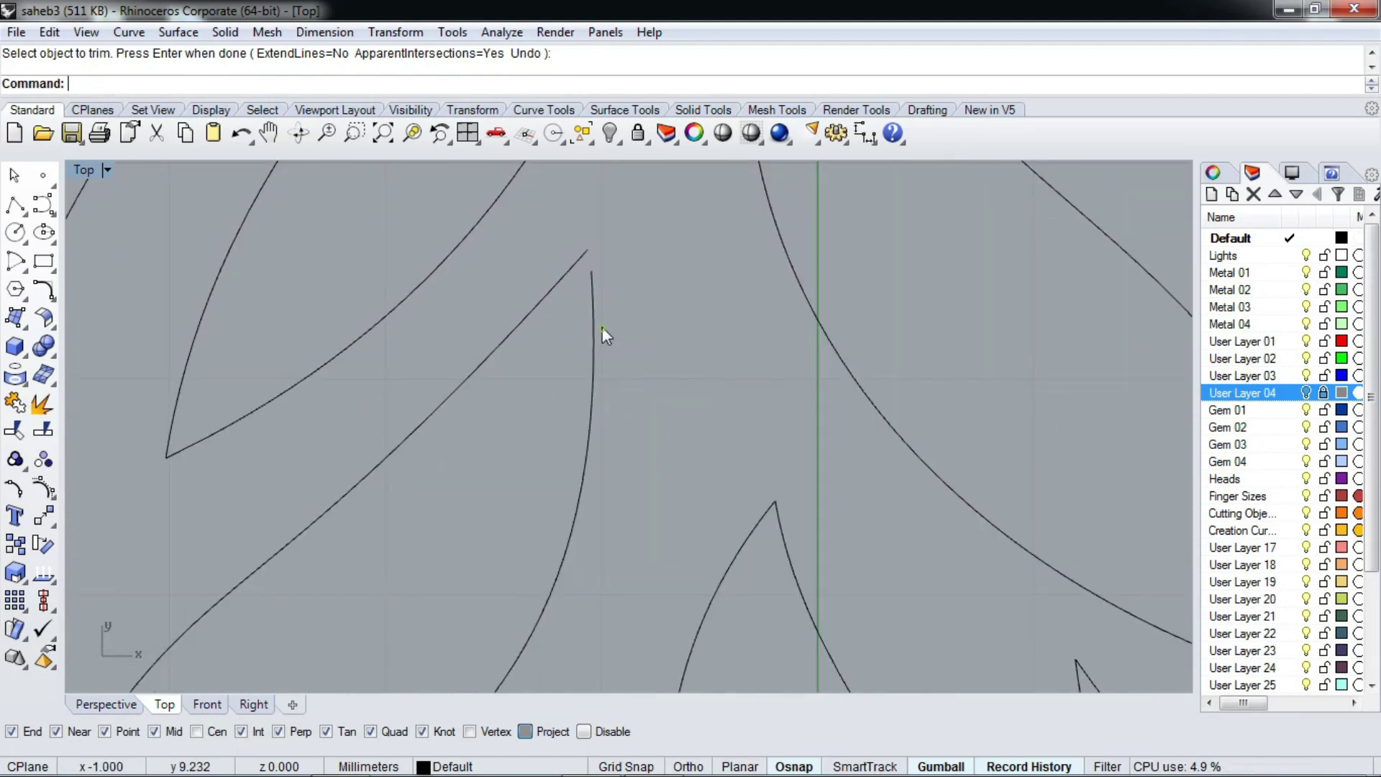
{"action": "key", "text": "Return"}
Drag the neighbouring curve's tip control point to close the shape, then reshow the photo
{"action": "left_click", "coordinate": [596, 325]}
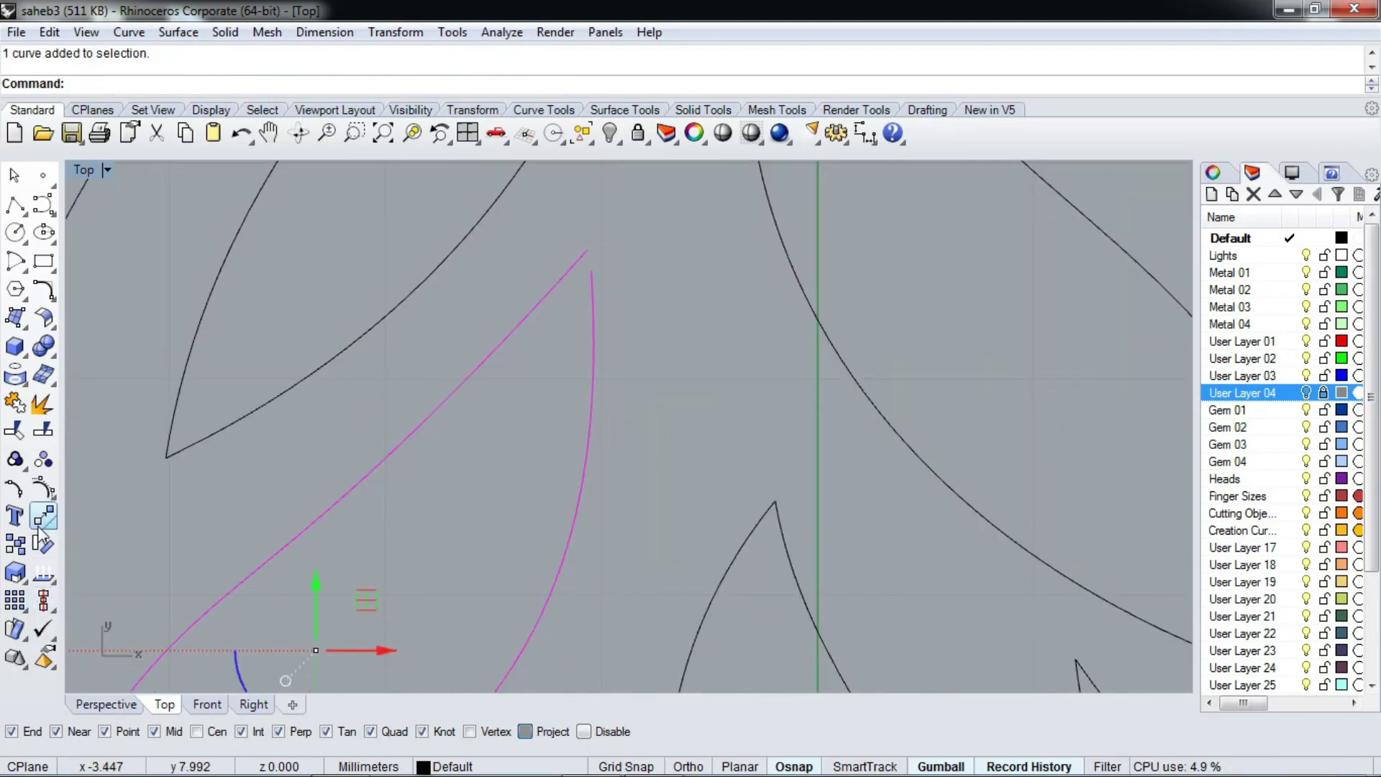
{"action": "key", "text": "F10"}
{"action": "scroll", "coordinate": [573, 408], "scroll_direction": "up", "scroll_amount": 3}
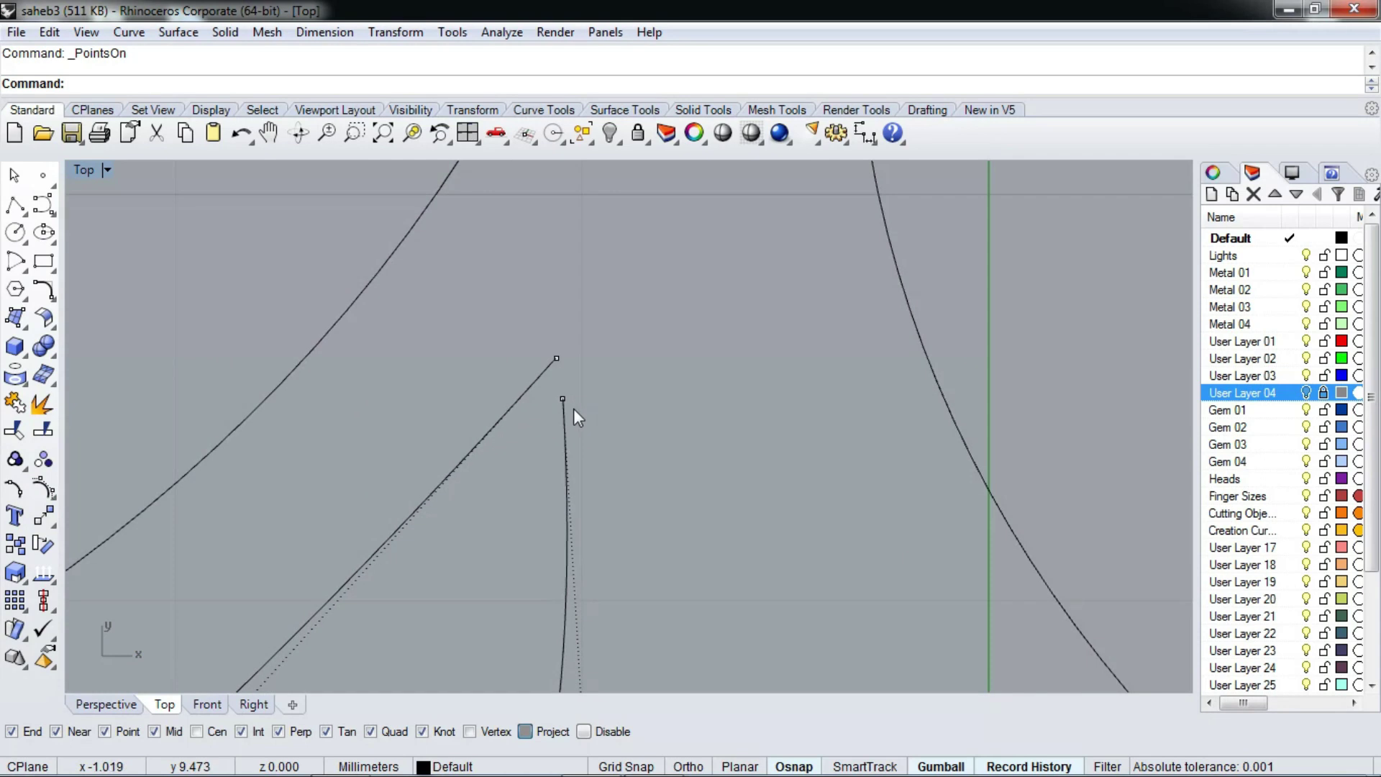
{"action": "left_click", "coordinate": [555, 401]}
{"action": "left_click_drag", "start_coordinate": [554, 401], "coordinate": [556, 358]}
{"action": "scroll", "coordinate": [568, 367], "scroll_direction": "down", "scroll_amount": 3}
{"action": "scroll", "coordinate": [624, 347], "scroll_direction": "down", "scroll_amount": 3}
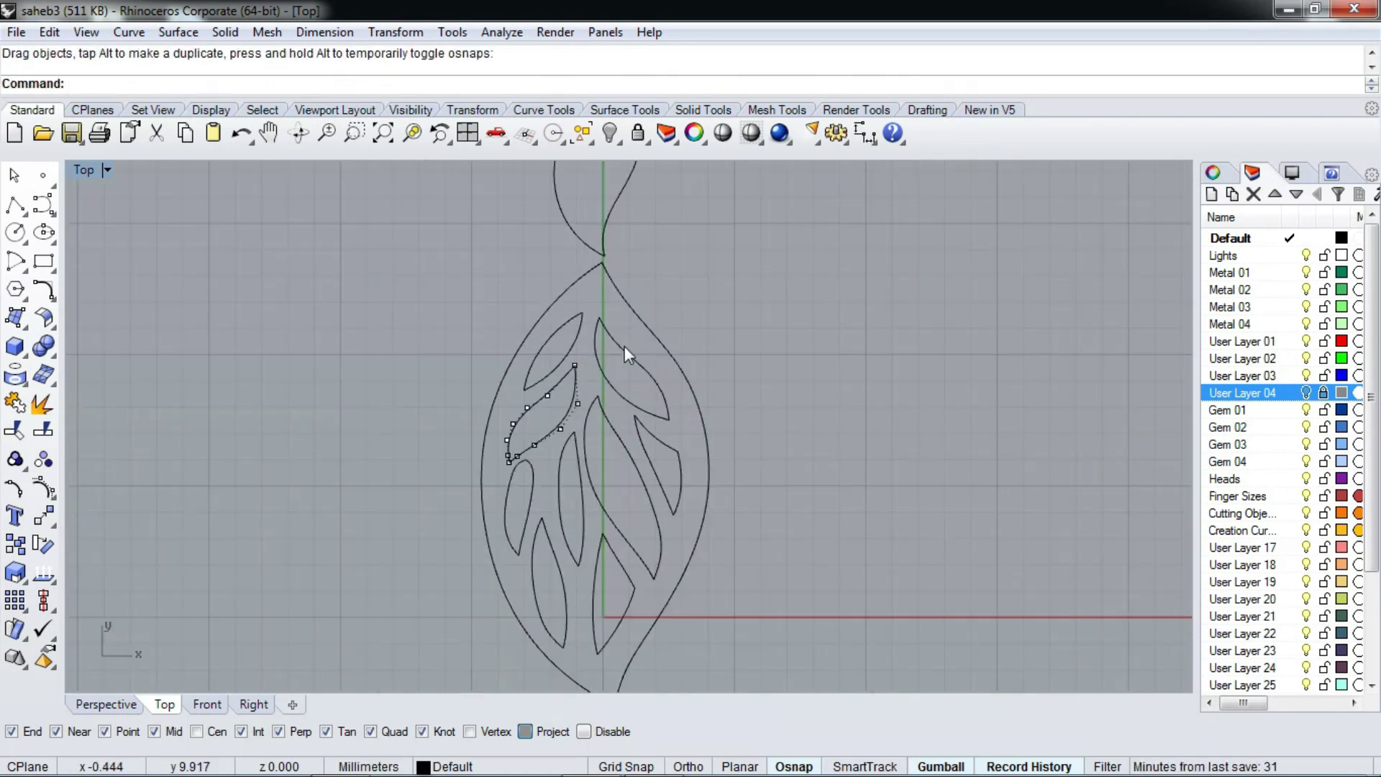
{"action": "scroll", "coordinate": [625, 347], "scroll_direction": "down", "scroll_amount": 2}
{"action": "scroll", "coordinate": [640, 429], "scroll_direction": "up", "scroll_amount": 2}
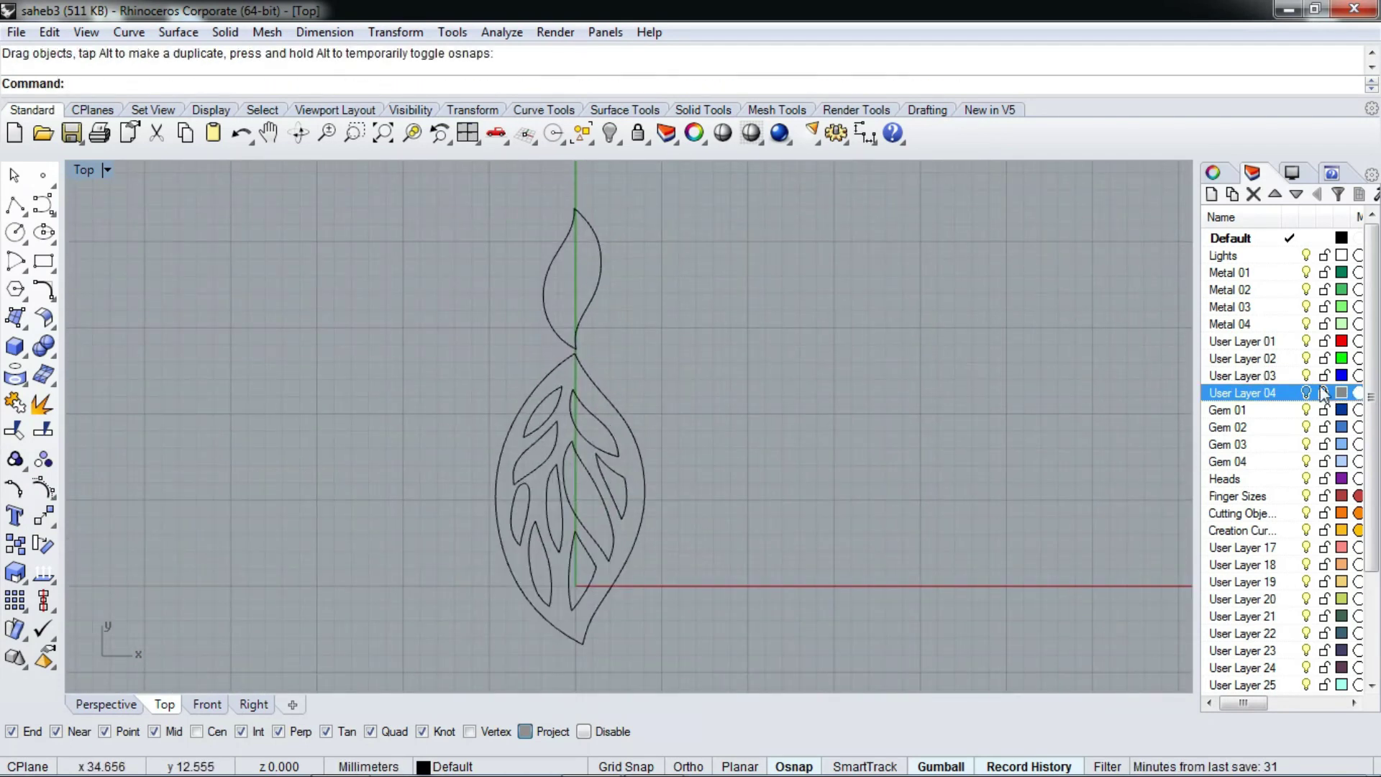
{"action": "left_click", "coordinate": [1306, 393]}
Join the small upper leaf's two outline curves into one closed curve
{"action": "scroll", "coordinate": [616, 261], "scroll_direction": "up", "scroll_amount": 2}
{"action": "left_click", "coordinate": [598, 254]}
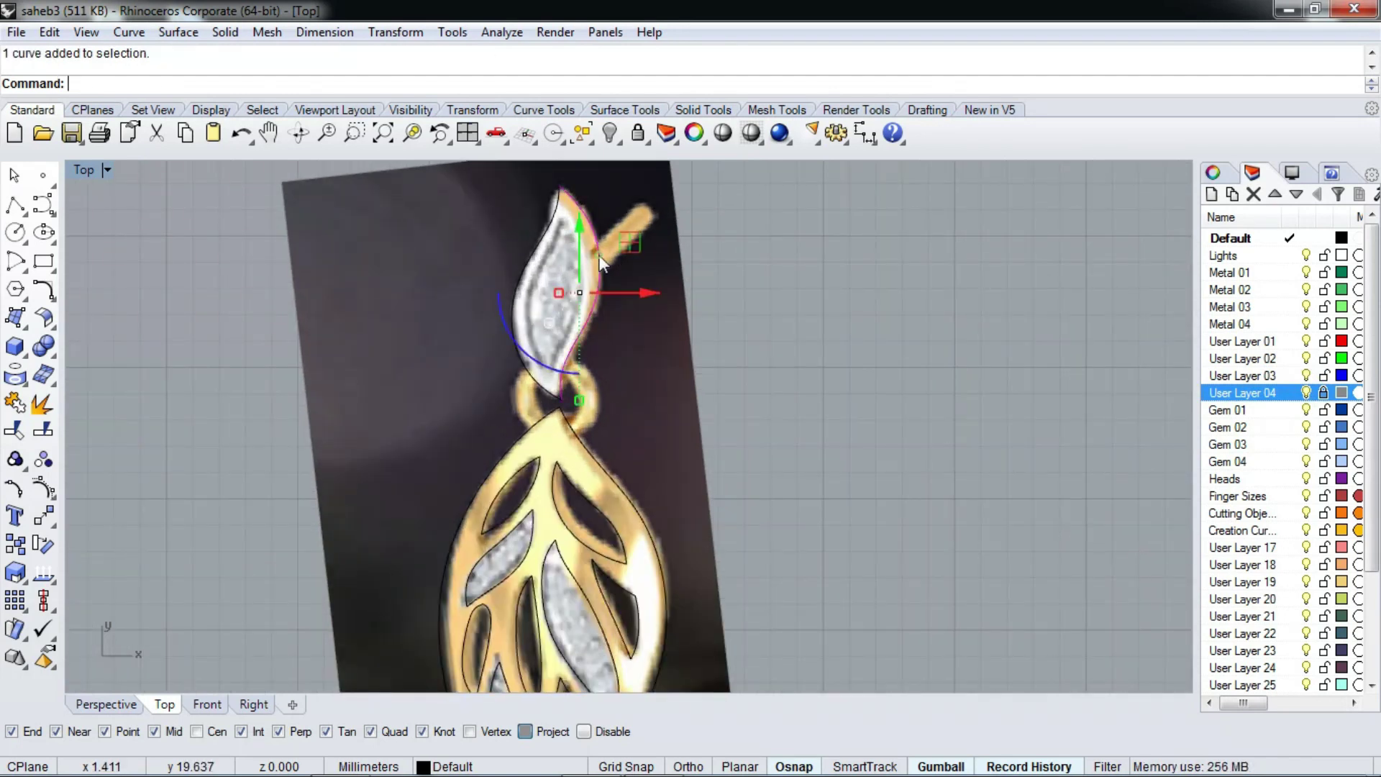
{"action": "scroll", "coordinate": [556, 226], "scroll_direction": "up", "scroll_amount": 2}
{"action": "left_click", "coordinate": [529, 248], "text": "shift"}
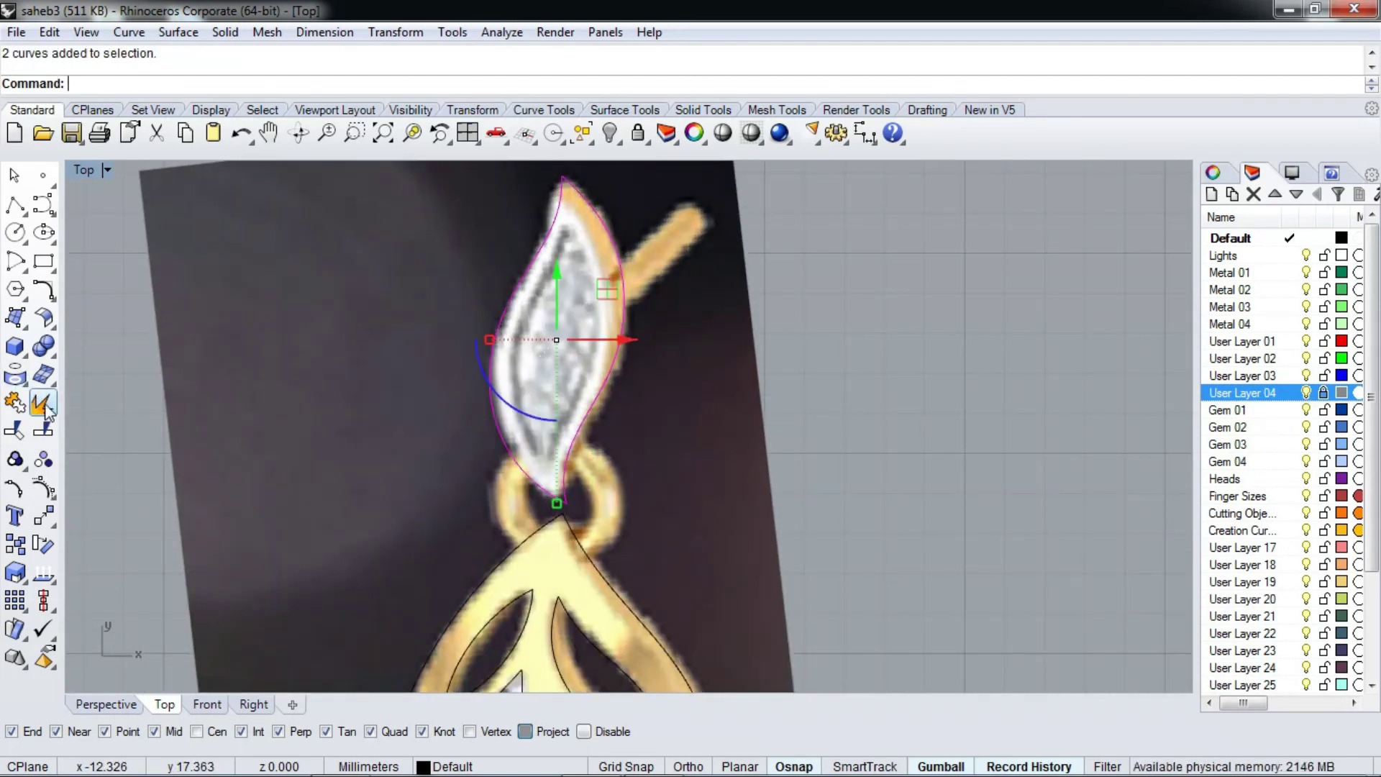
{"action": "left_click", "coordinate": [45, 408]}
Offset the joined upper leaf outline inward at the default distance
{"action": "scroll", "coordinate": [612, 242], "scroll_direction": "up", "scroll_amount": 2}
{"action": "left_click", "coordinate": [611, 242]}
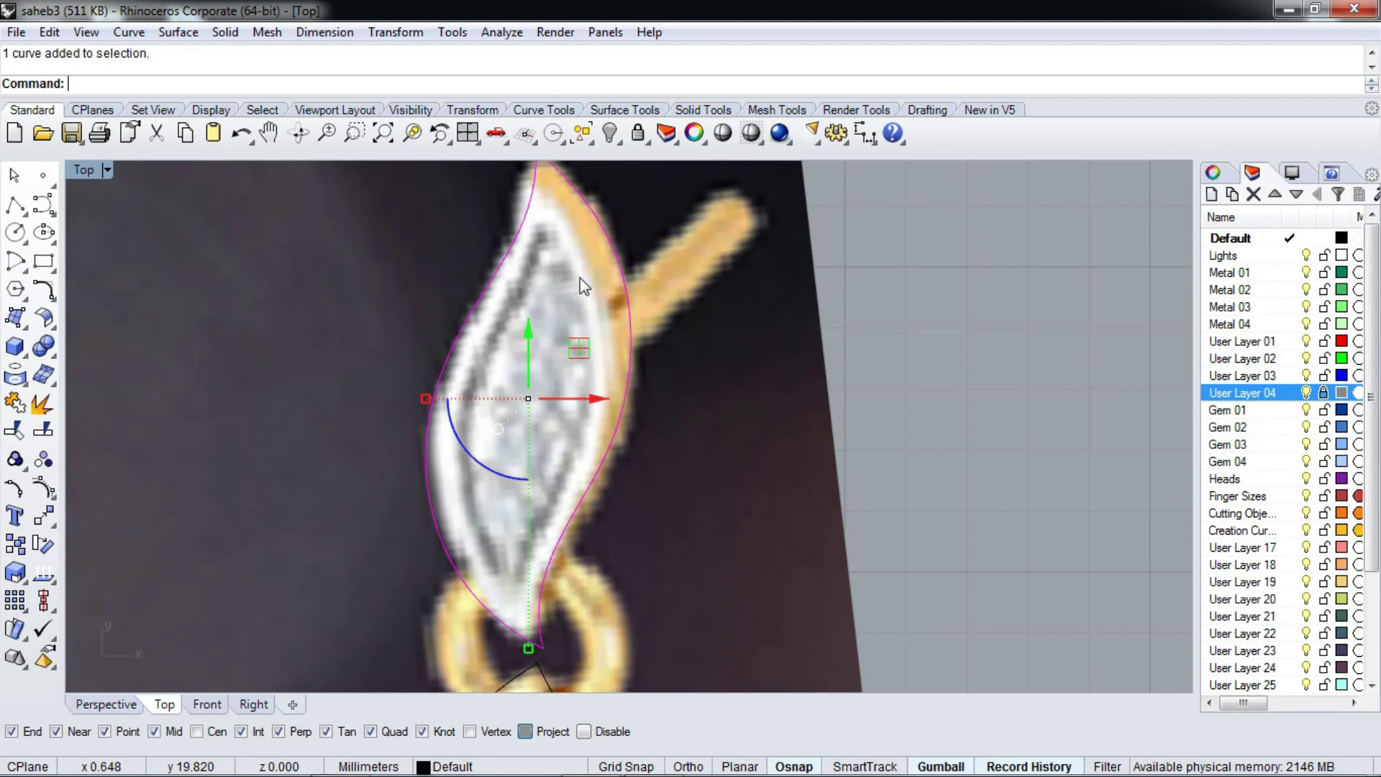
{"action": "left_click", "coordinate": [128, 31]}
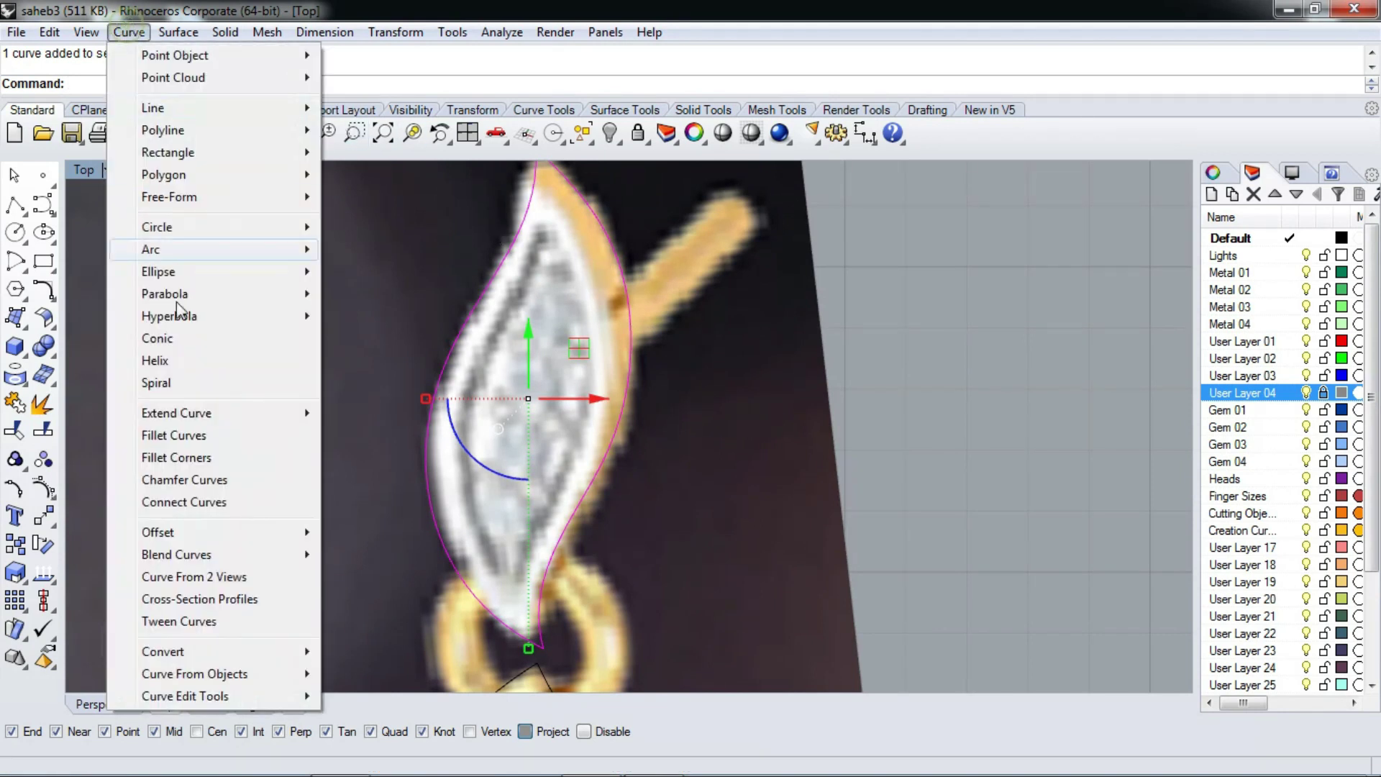
{"action": "mouse_move", "coordinate": [176, 554]}
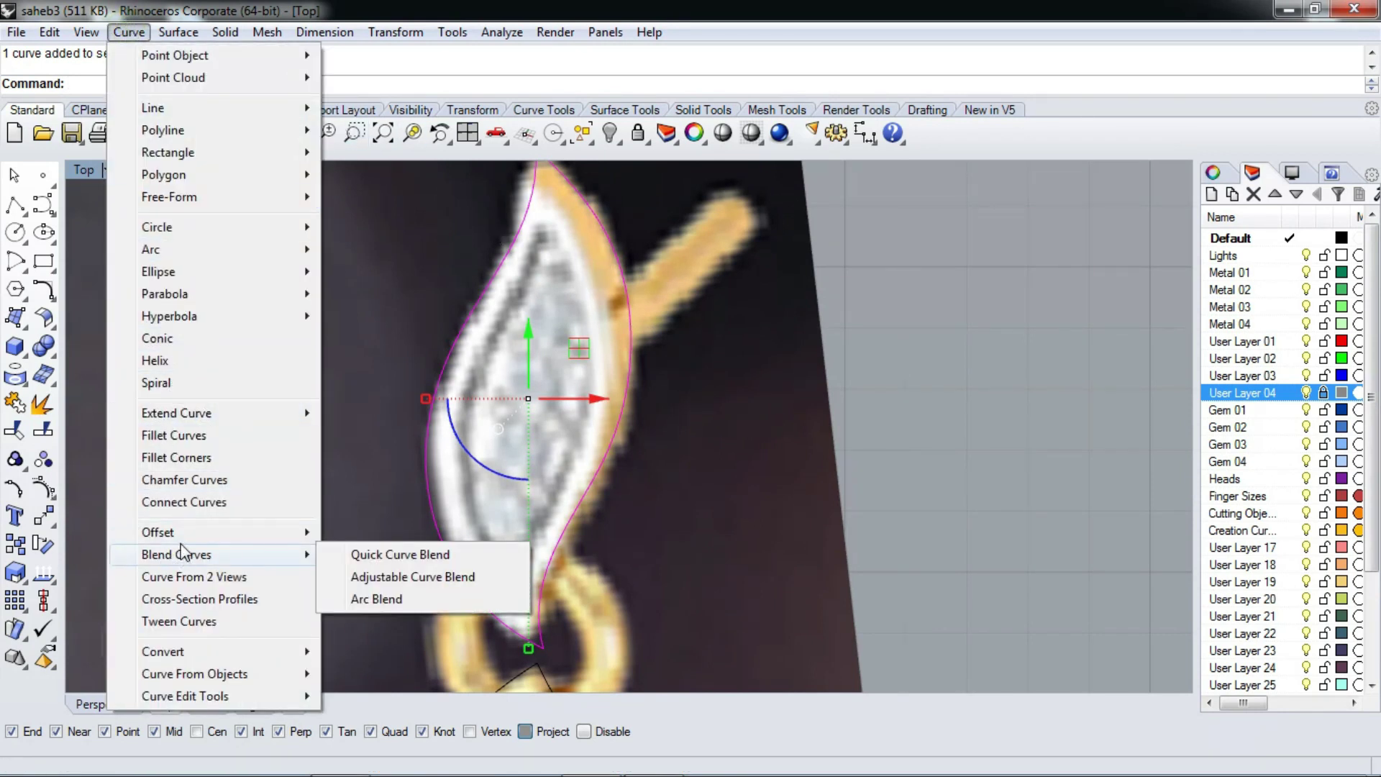
{"action": "mouse_move", "coordinate": [158, 533]}
{"action": "left_click", "coordinate": [359, 534]}
{"action": "scroll", "coordinate": [549, 311], "scroll_direction": "up", "scroll_amount": 2}
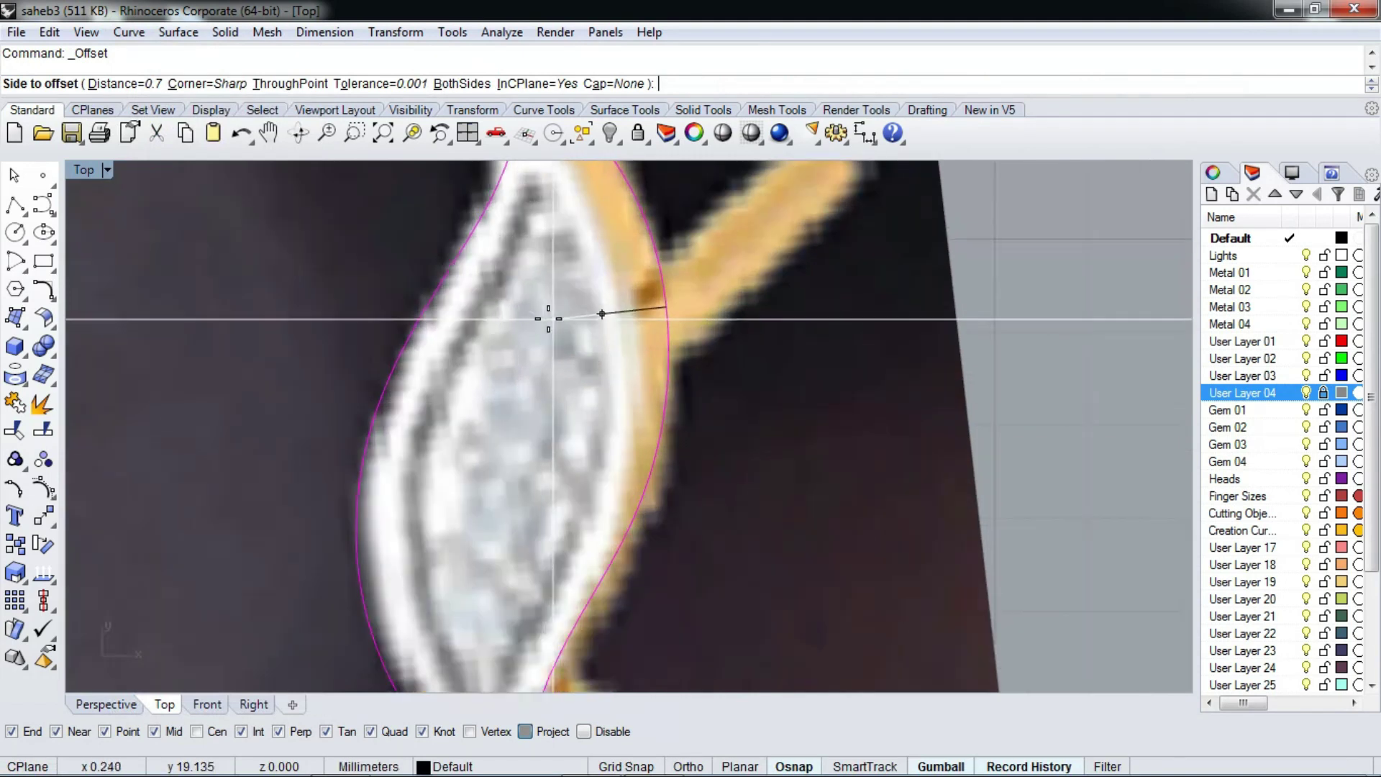
{"action": "type", "text": ".5"}
{"action": "key", "text": "Return"}
{"action": "left_click", "coordinate": [504, 308]}
{"action": "scroll", "coordinate": [512, 296], "scroll_direction": "down", "scroll_amount": 3}
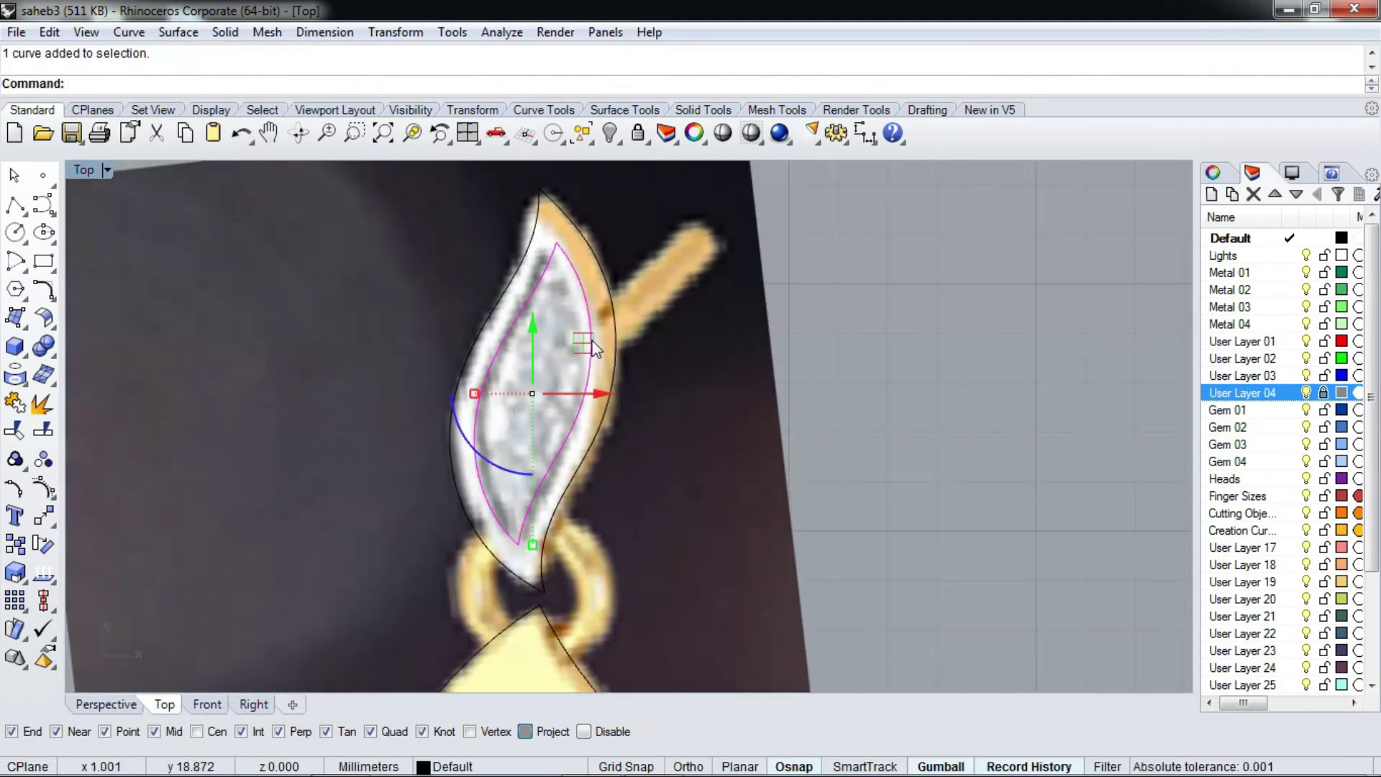
Offset the large leaf outline outward, then undo that offset
{"action": "key", "text": "ctrl+F3"}
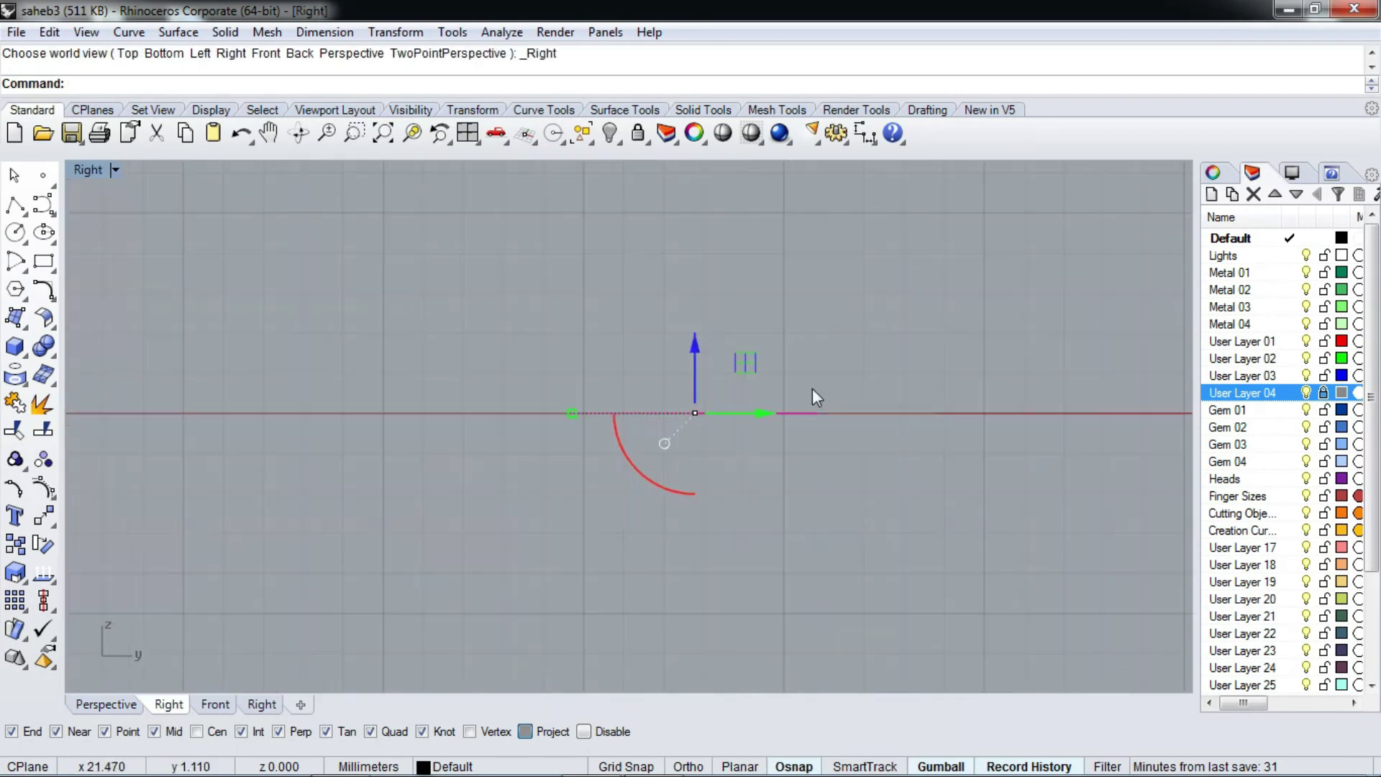
{"action": "right_click_drag", "start_coordinate": [657, 419], "coordinate": [662, 421], "text": "ctrl+shift"}
{"action": "scroll", "coordinate": [542, 360], "scroll_direction": "up", "scroll_amount": 3}
{"action": "scroll", "coordinate": [545, 372], "scroll_direction": "up", "scroll_amount": 2}
{"action": "left_click", "coordinate": [545, 372]}
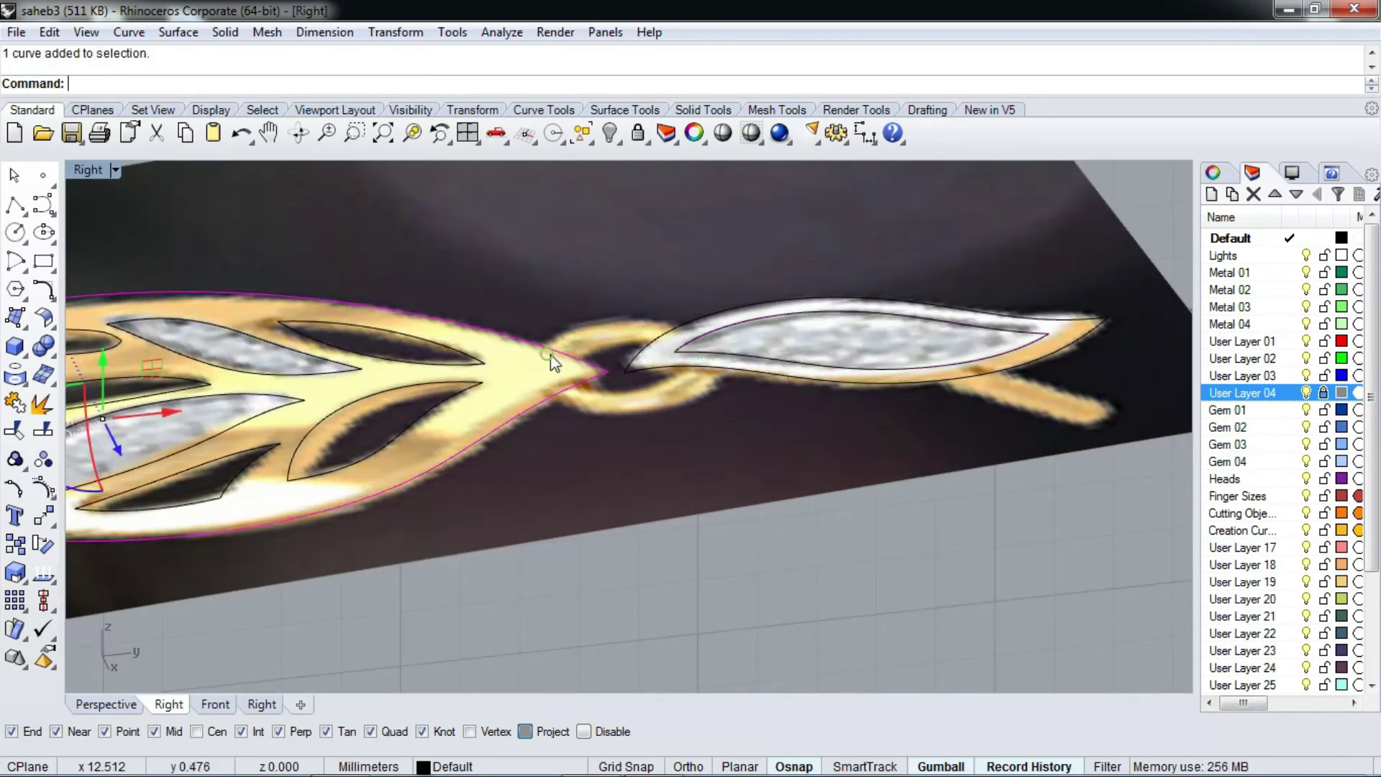
{"action": "key", "text": "ctrl+F3"}
{"action": "right_click_drag", "start_coordinate": [533, 365], "coordinate": [499, 282], "text": "ctrl+shift"}
{"action": "left_click", "coordinate": [507, 322]}
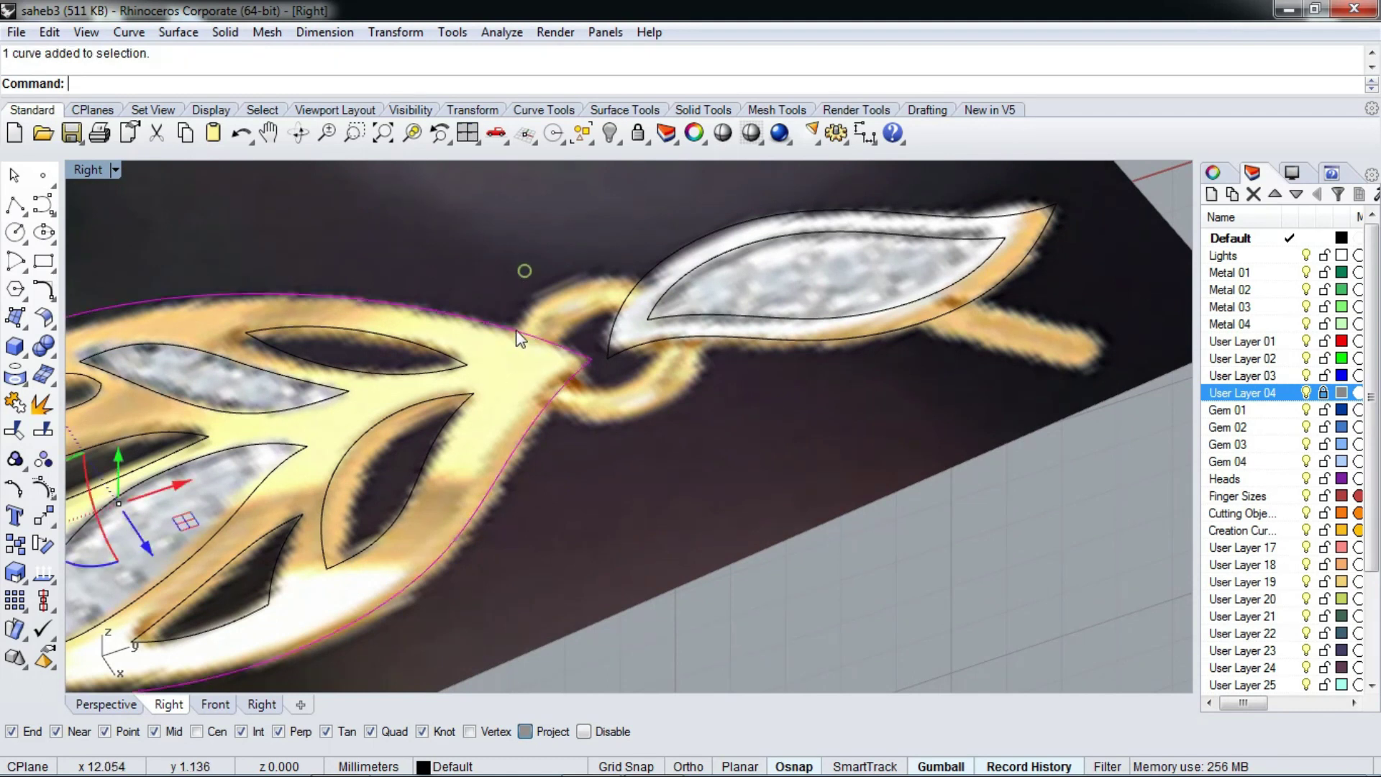
{"action": "left_click", "coordinate": [130, 32]}
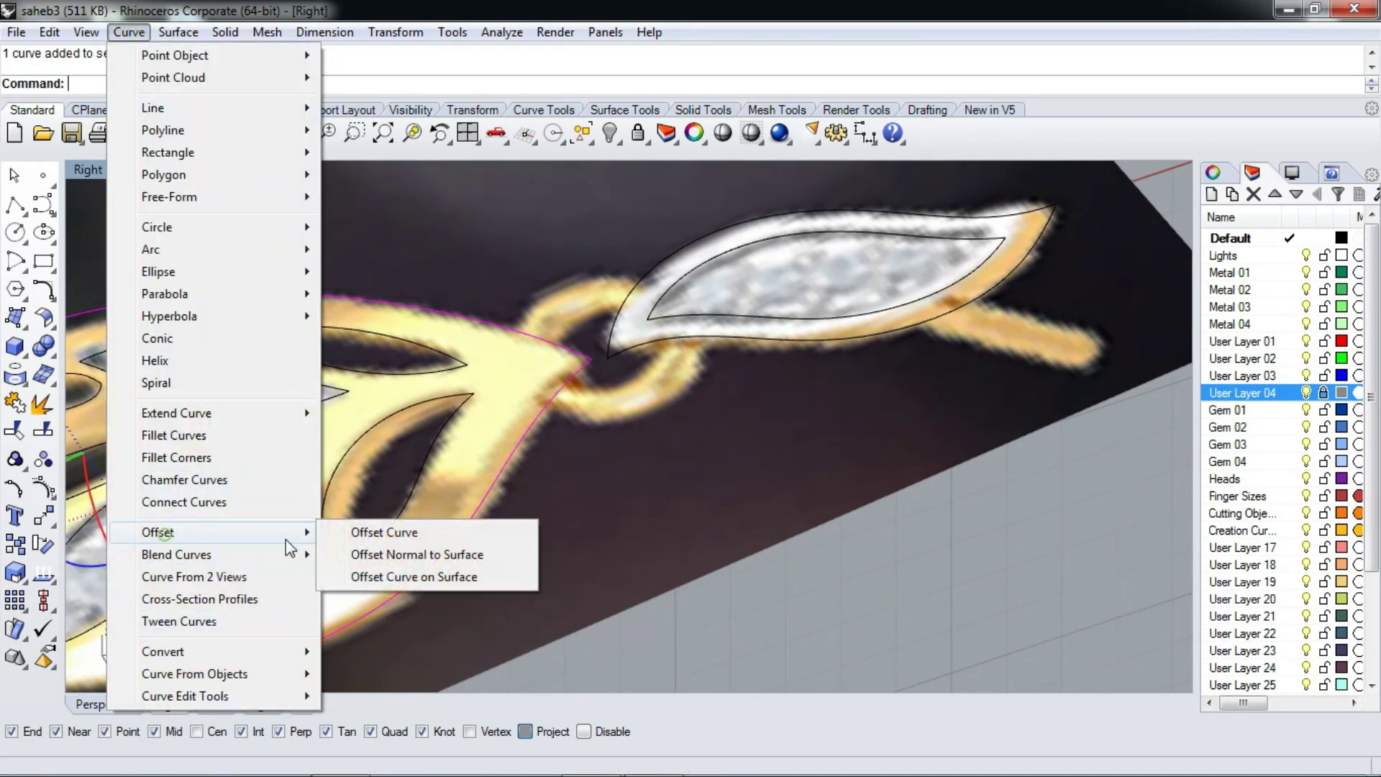
{"action": "left_click", "coordinate": [363, 531]}
{"action": "left_click", "coordinate": [513, 373]}
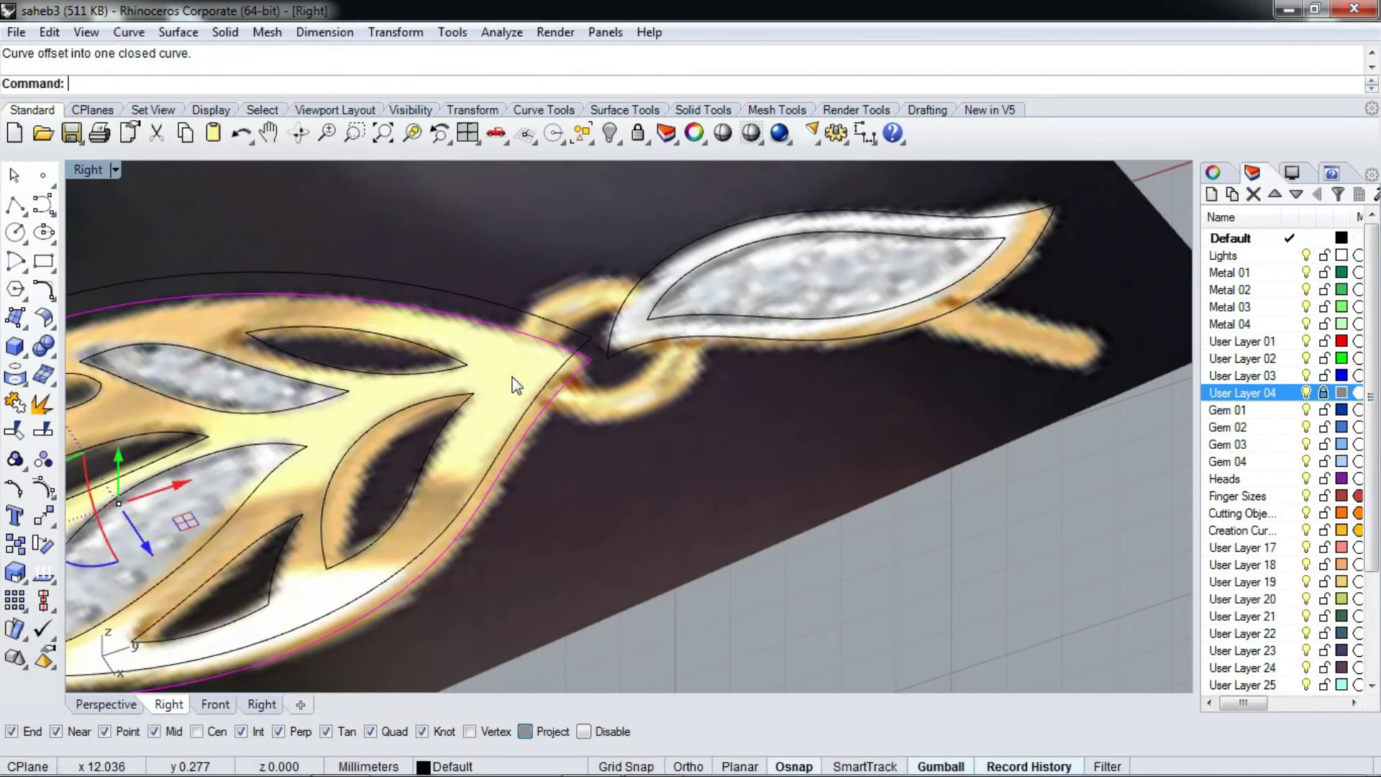
{"action": "key", "text": "ctrl+z"}
In Top view, offset the large leaf outline inward near the bail
{"action": "key", "text": "ctrl+F1"}
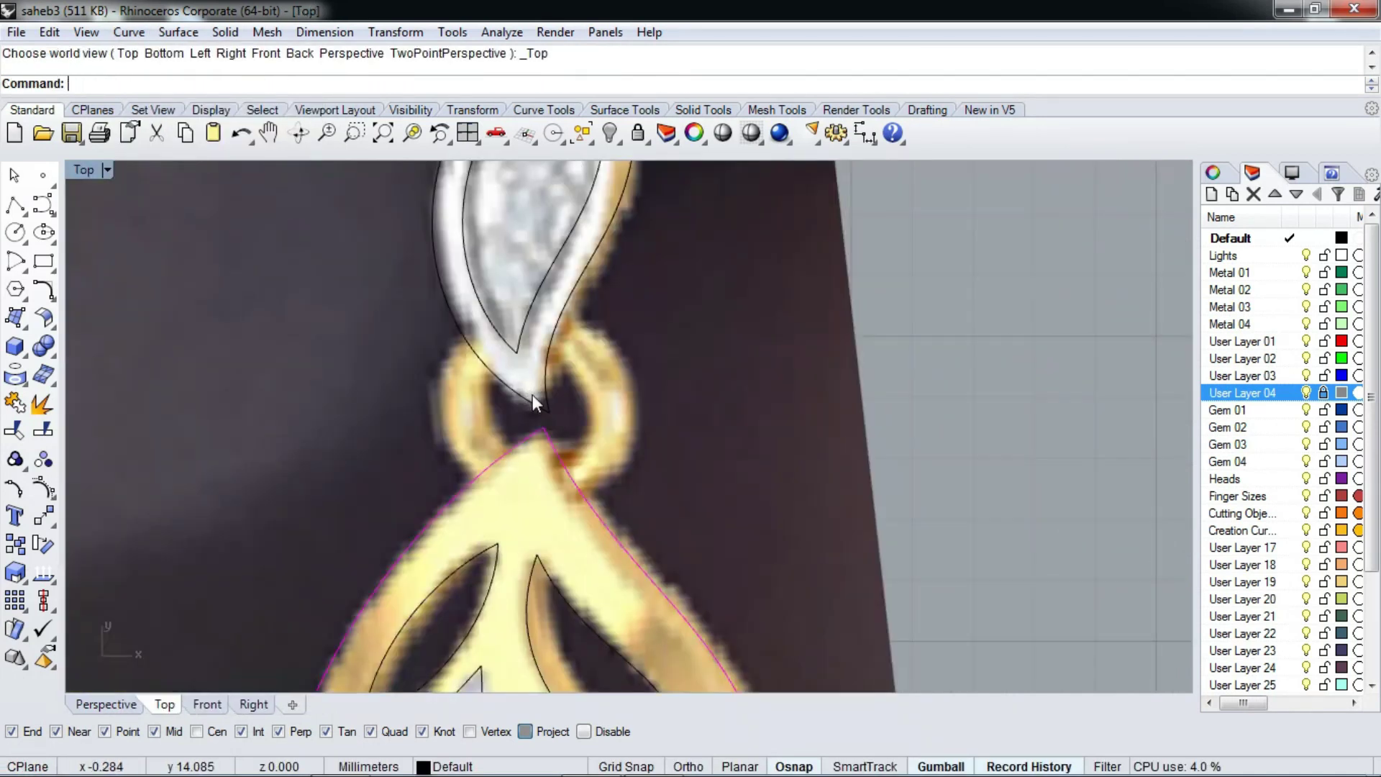
{"action": "left_click", "coordinate": [563, 483]}
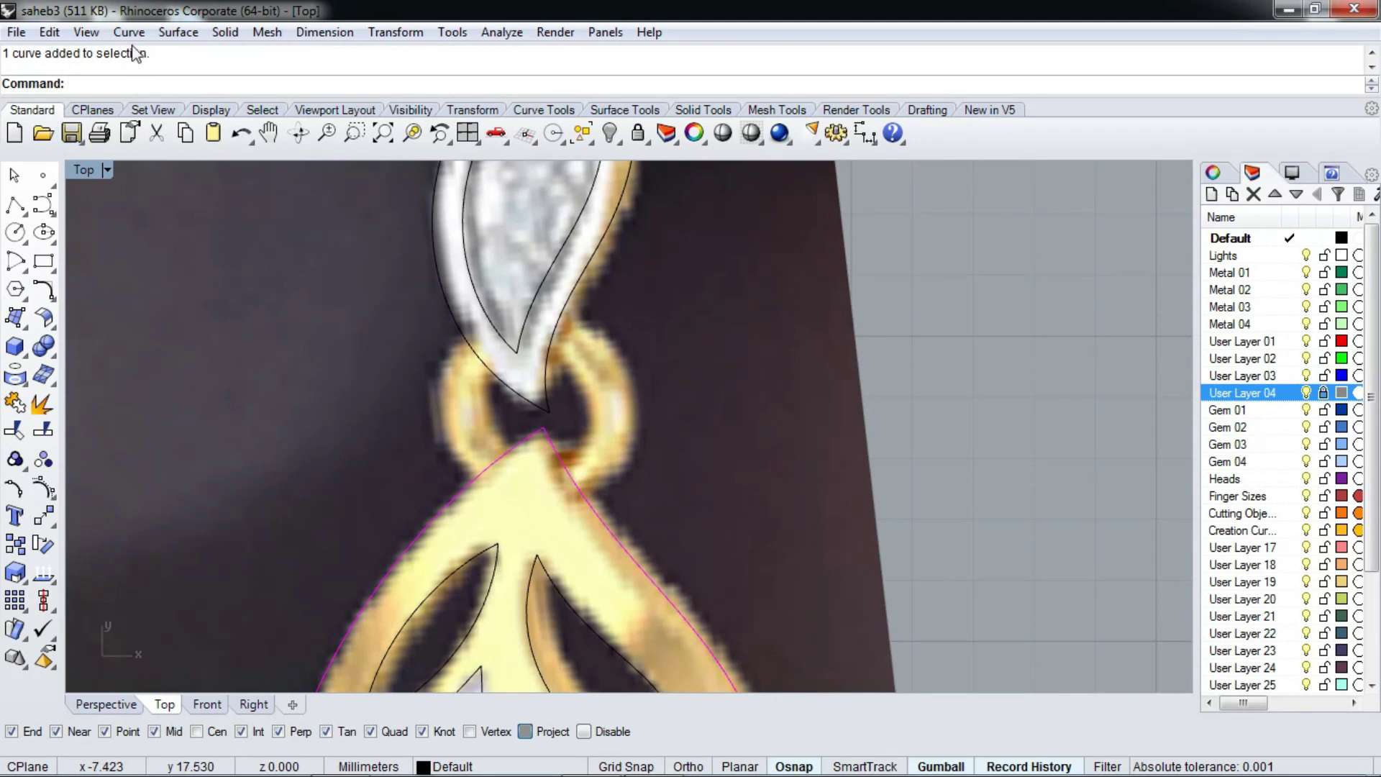
{"action": "left_click", "coordinate": [129, 31]}
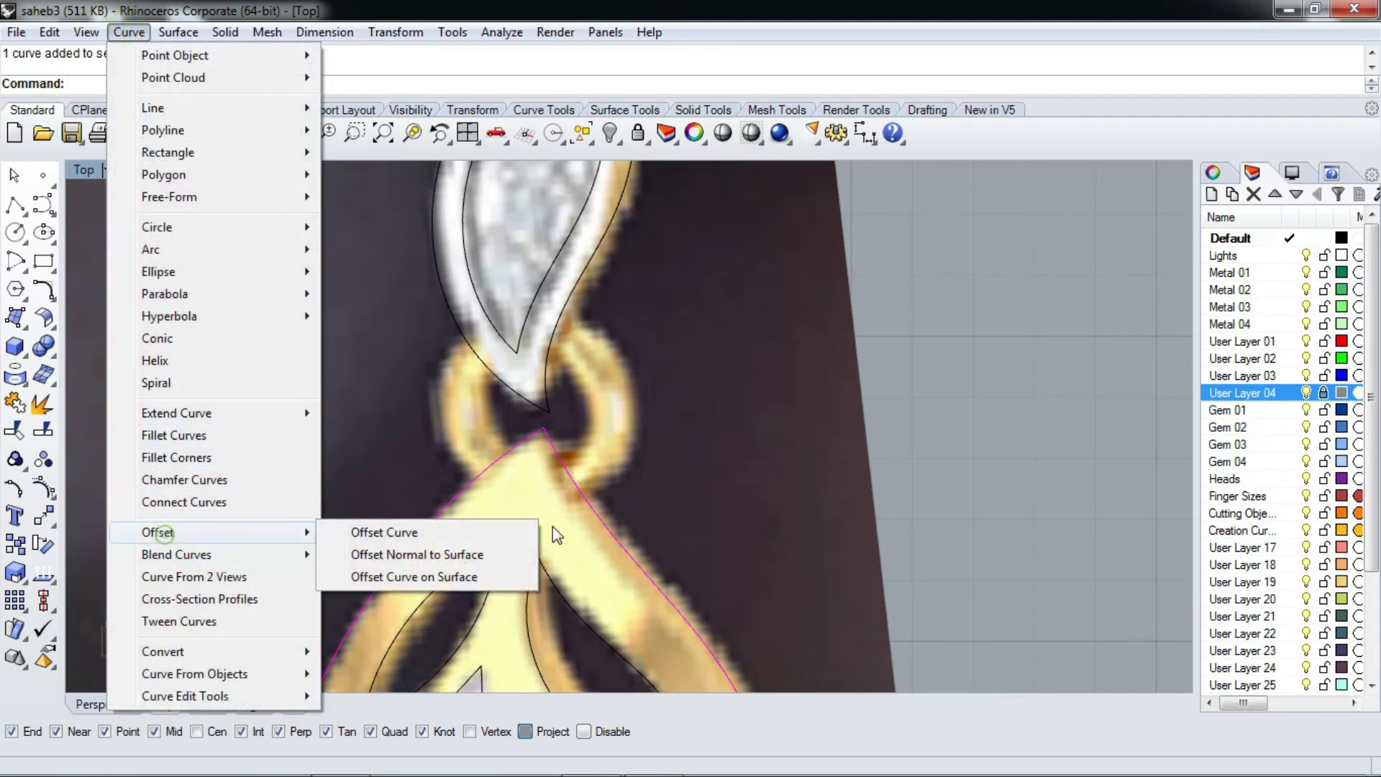
{"action": "left_click", "coordinate": [430, 531]}
{"action": "left_click", "coordinate": [541, 484]}
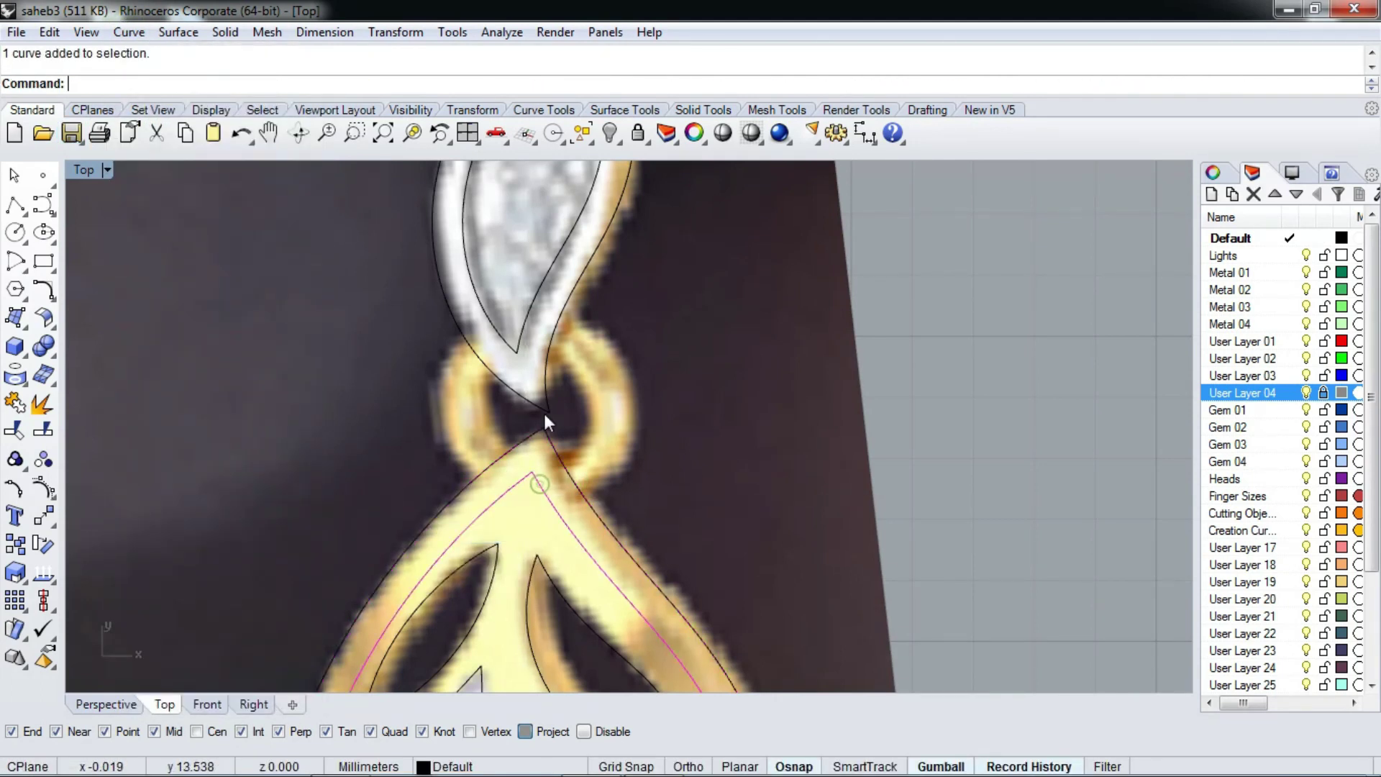
{"action": "left_click", "coordinate": [521, 357]}
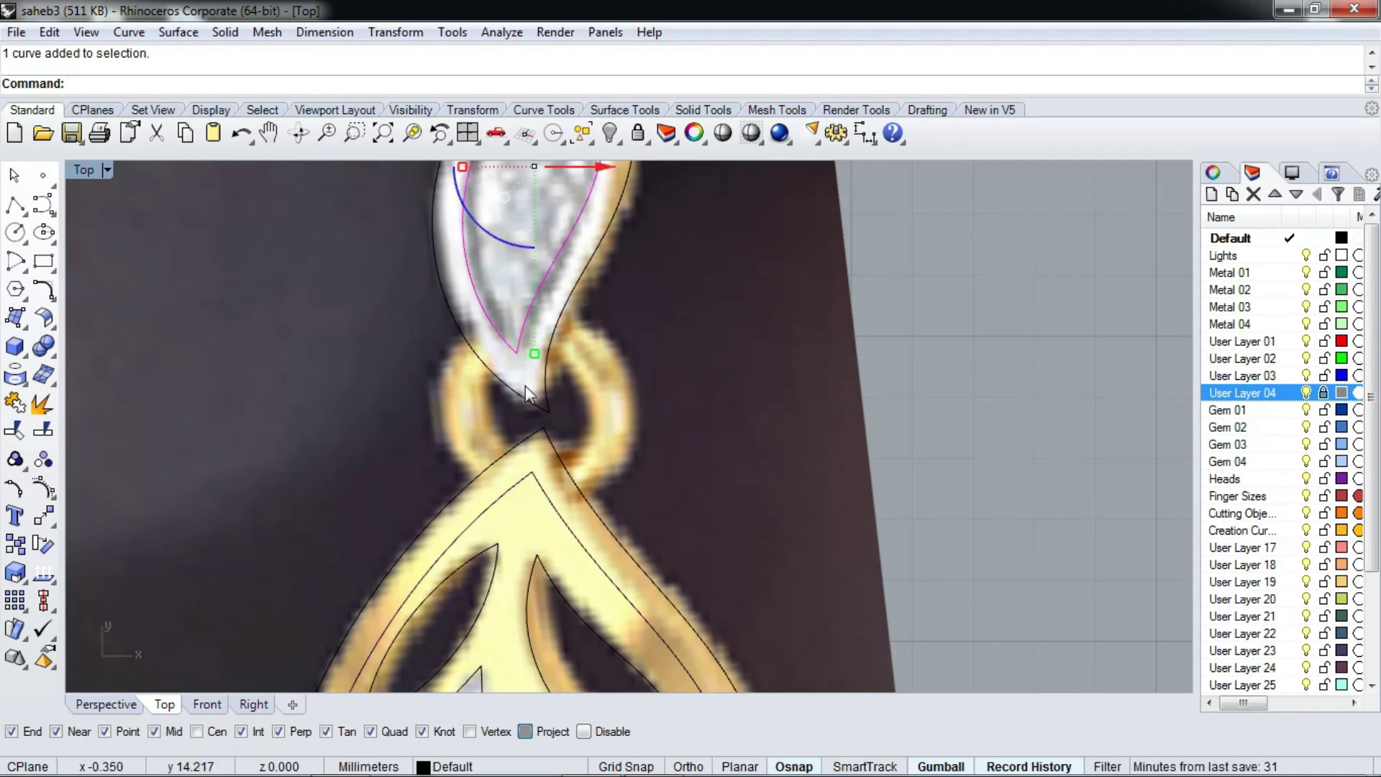
Patch the small leaf's two curves into a surface
{"action": "right_click_drag", "start_coordinate": [540, 478], "coordinate": [416, 300], "text": "ctrl+shift"}
{"action": "left_click_drag", "start_coordinate": [448, 360], "coordinate": [448, 361]}
{"action": "left_click_drag", "start_coordinate": [730, 295], "coordinate": [680, 408]}
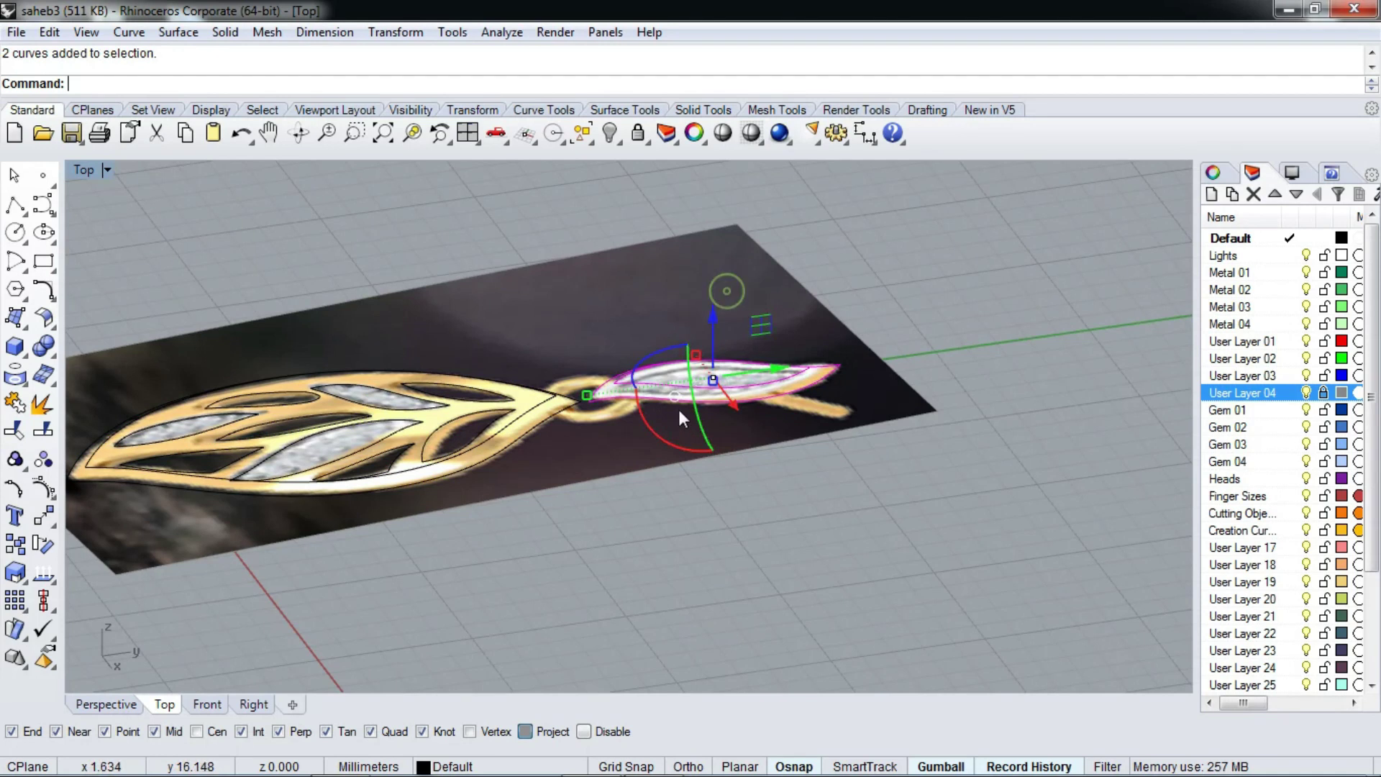
{"action": "type", "text": "atch"}
{"action": "key", "text": "Return"}
{"action": "key", "text": "Return"}
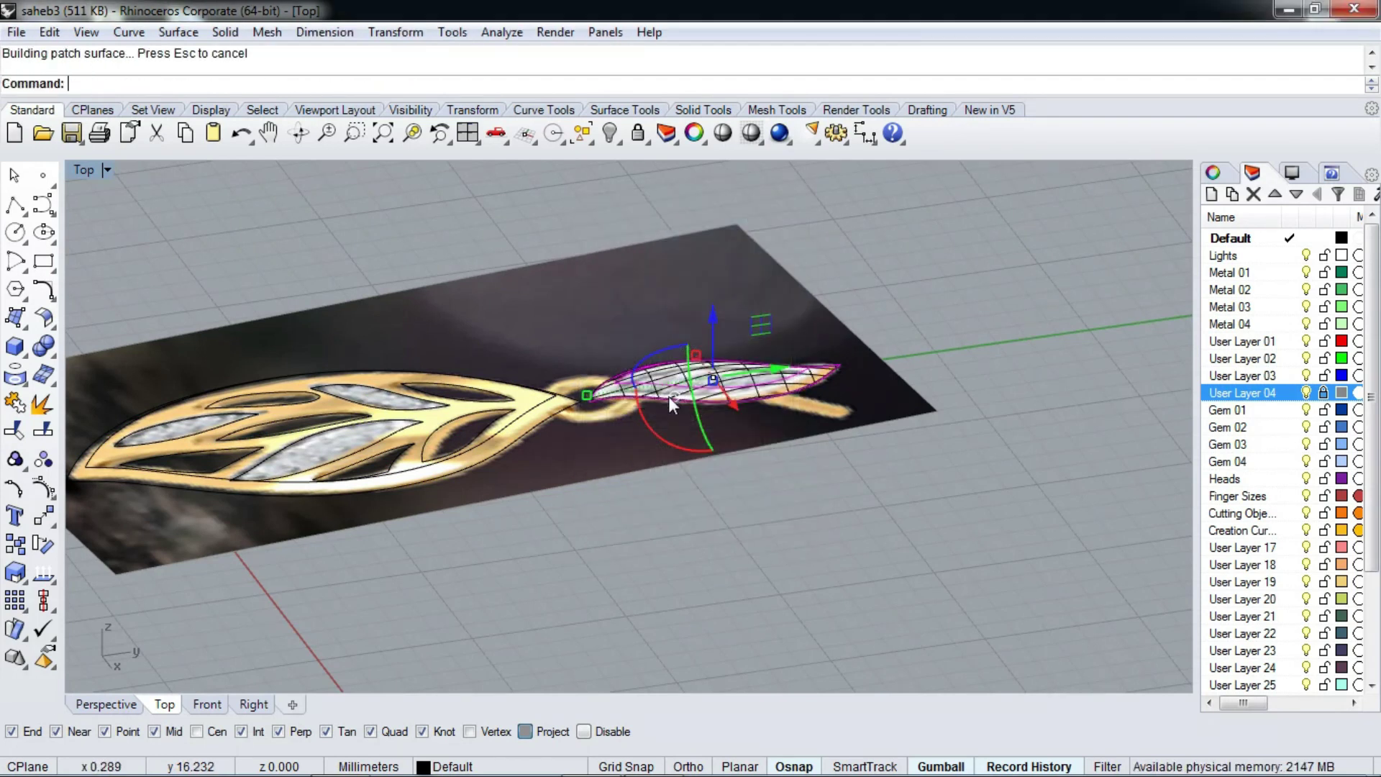
Hide User Layer 04, patch the large leaf's curves, and switch to Shaded display
{"action": "mouse_move", "coordinate": [803, 296]}
{"action": "right_mouse_down", "text": "ctrl+shift"}
{"action": "mouse_move", "coordinate": [774, 443]}
{"action": "mouse_move", "coordinate": [1291, 344]}
{"action": "right_mouse_up", "text": "ctrl+shift"}
{"action": "left_click", "coordinate": [1307, 393]}
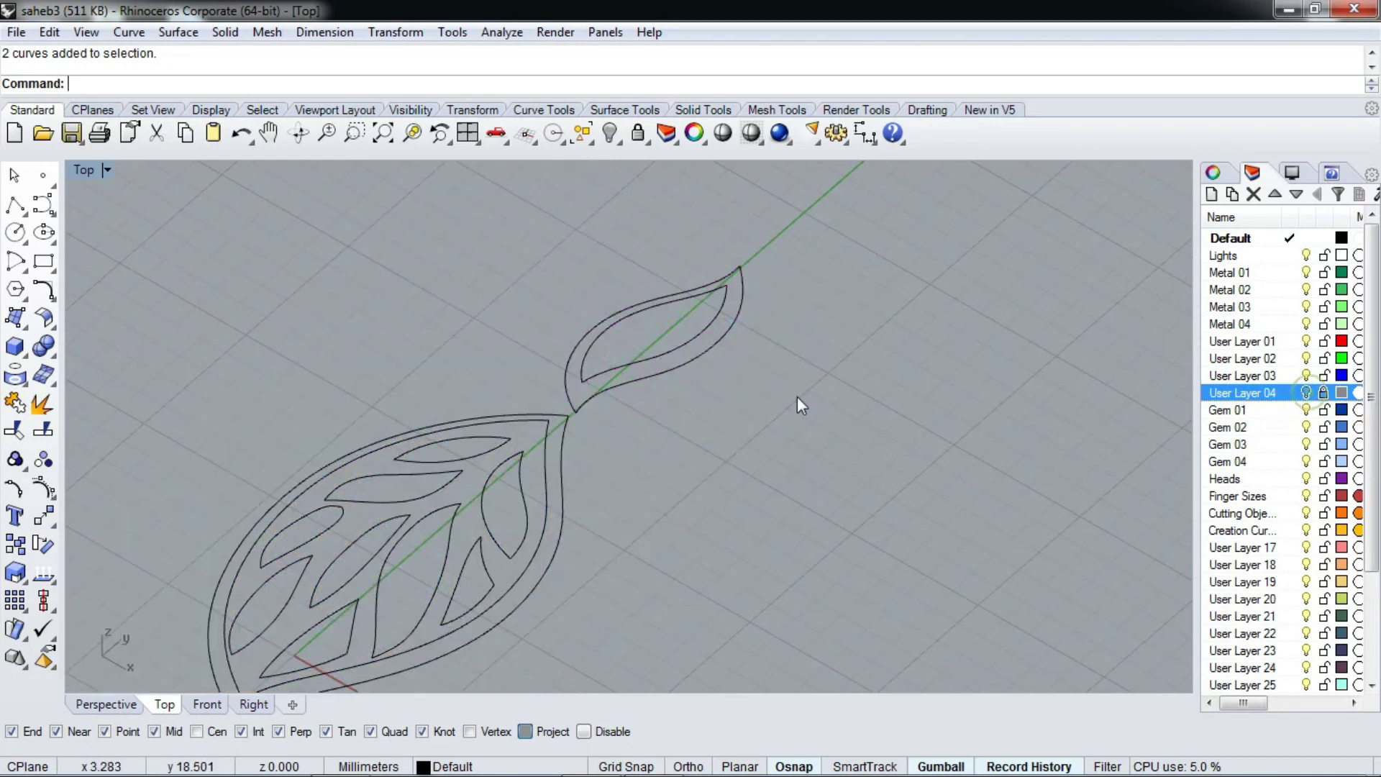
{"action": "left_click", "coordinate": [178, 32]}
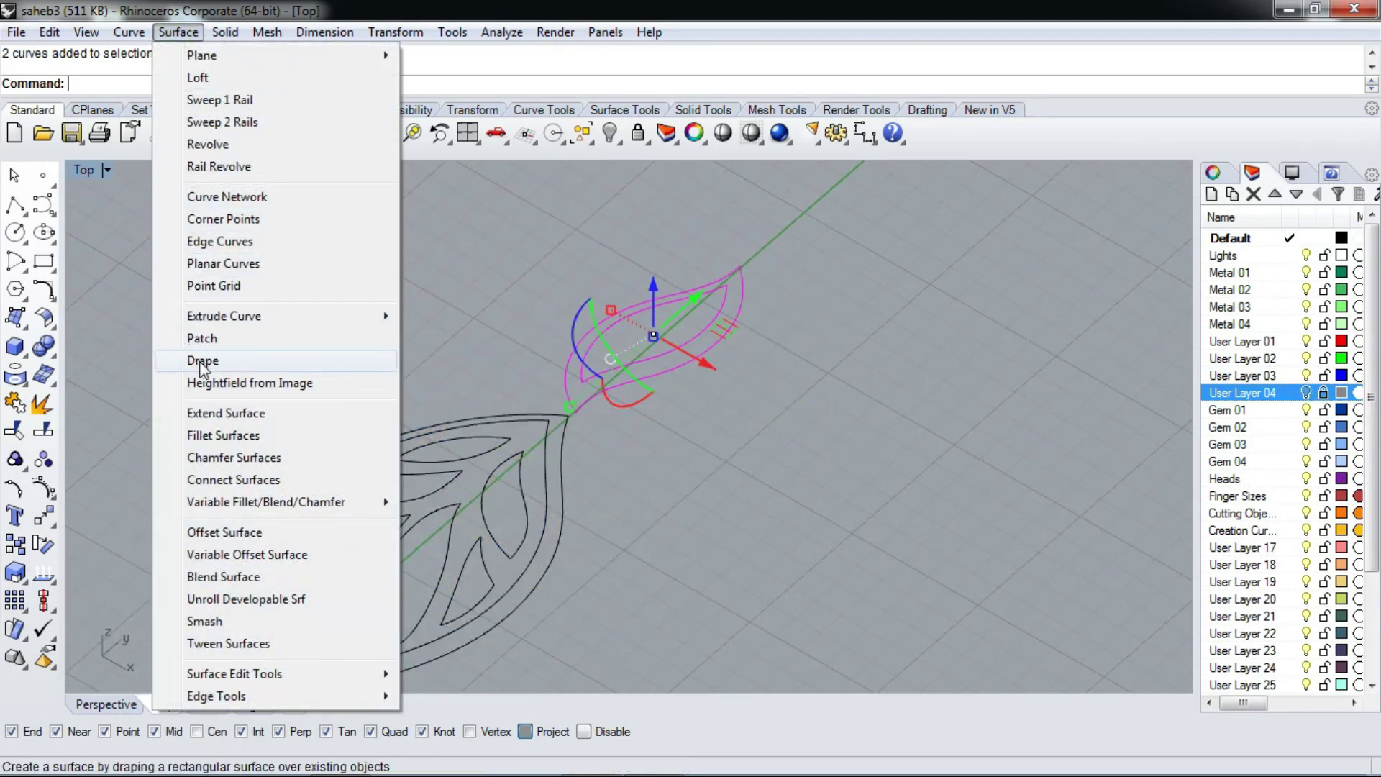
{"action": "left_click", "coordinate": [202, 338]}
{"action": "left_click", "coordinate": [623, 518]}
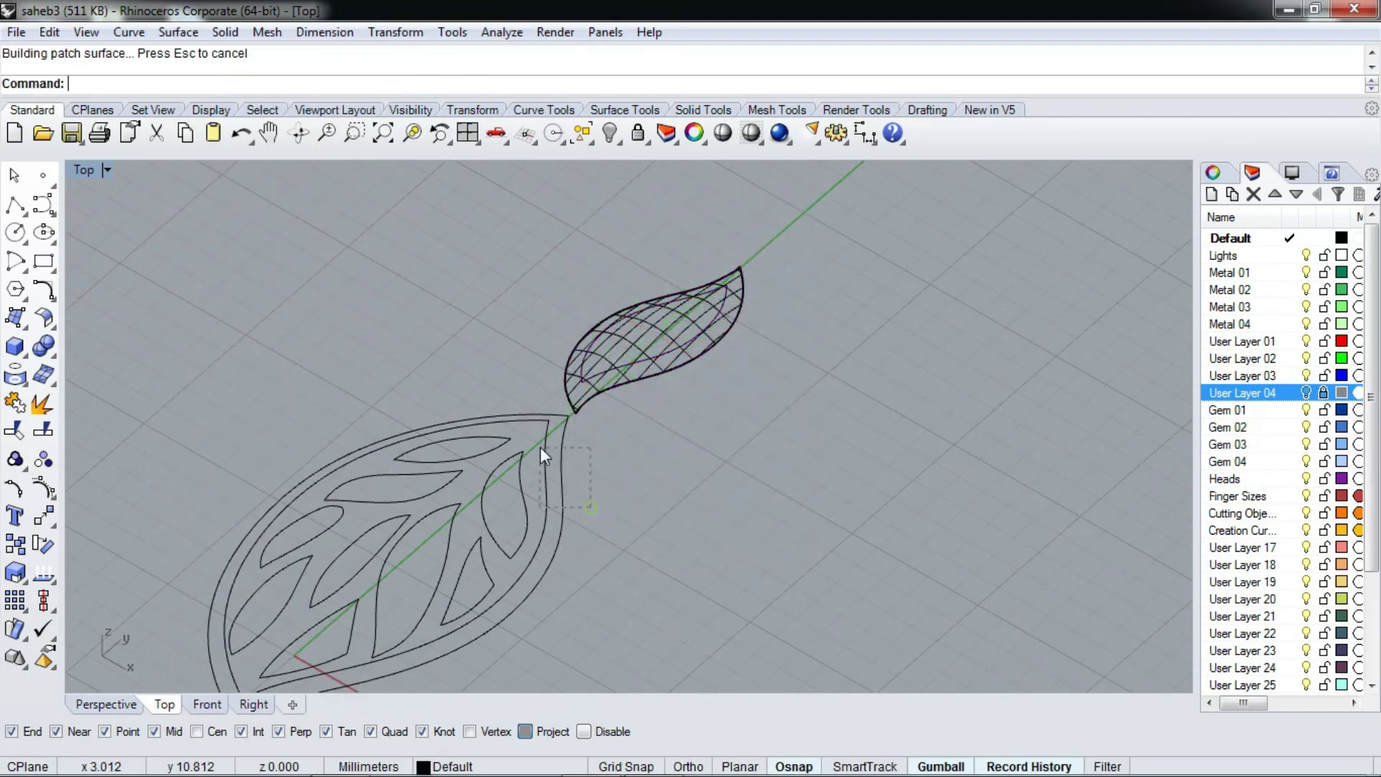
{"action": "left_click_drag", "start_coordinate": [541, 447], "coordinate": [548, 444]}
{"action": "key", "text": "Return"}
{"action": "key", "text": "Return"}
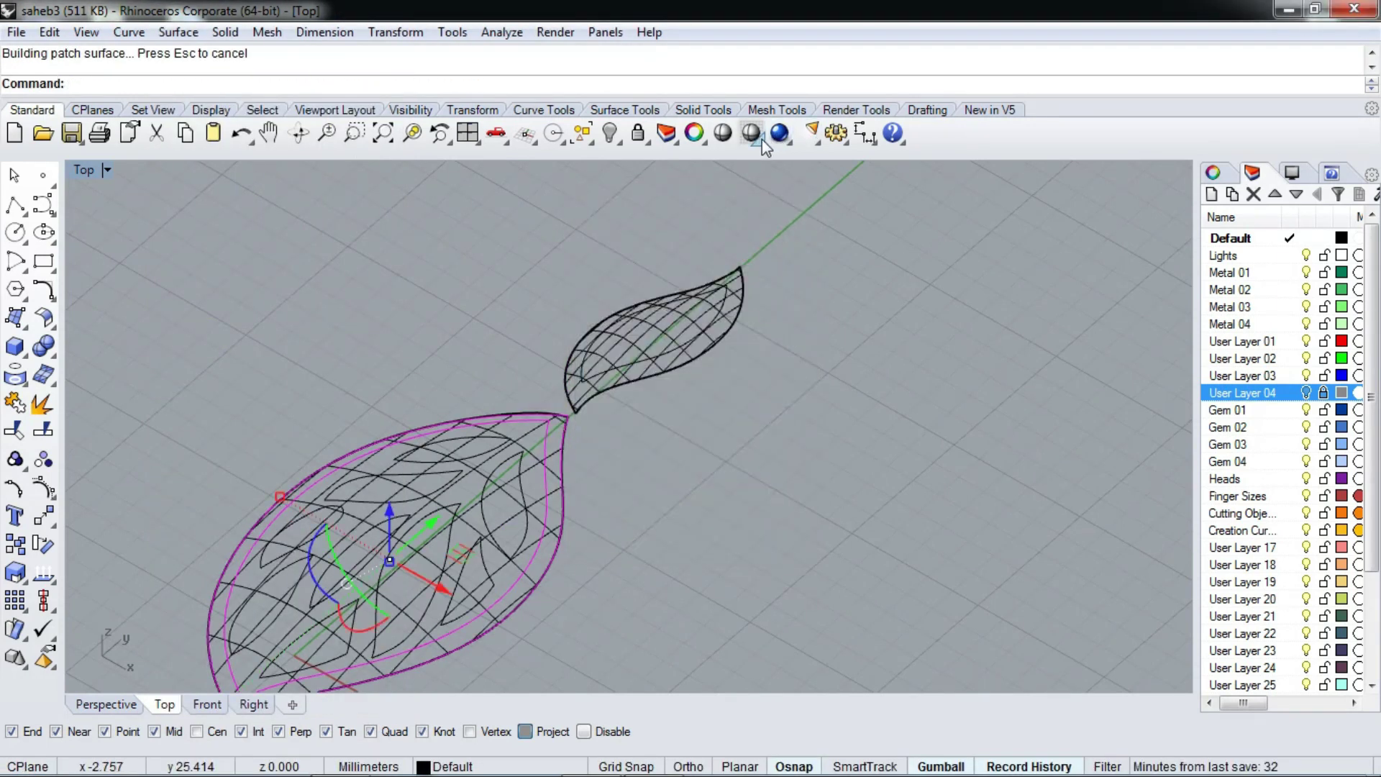
{"action": "left_click", "coordinate": [761, 140]}
{"action": "right_click_drag", "start_coordinate": [632, 363], "coordinate": [607, 397]}
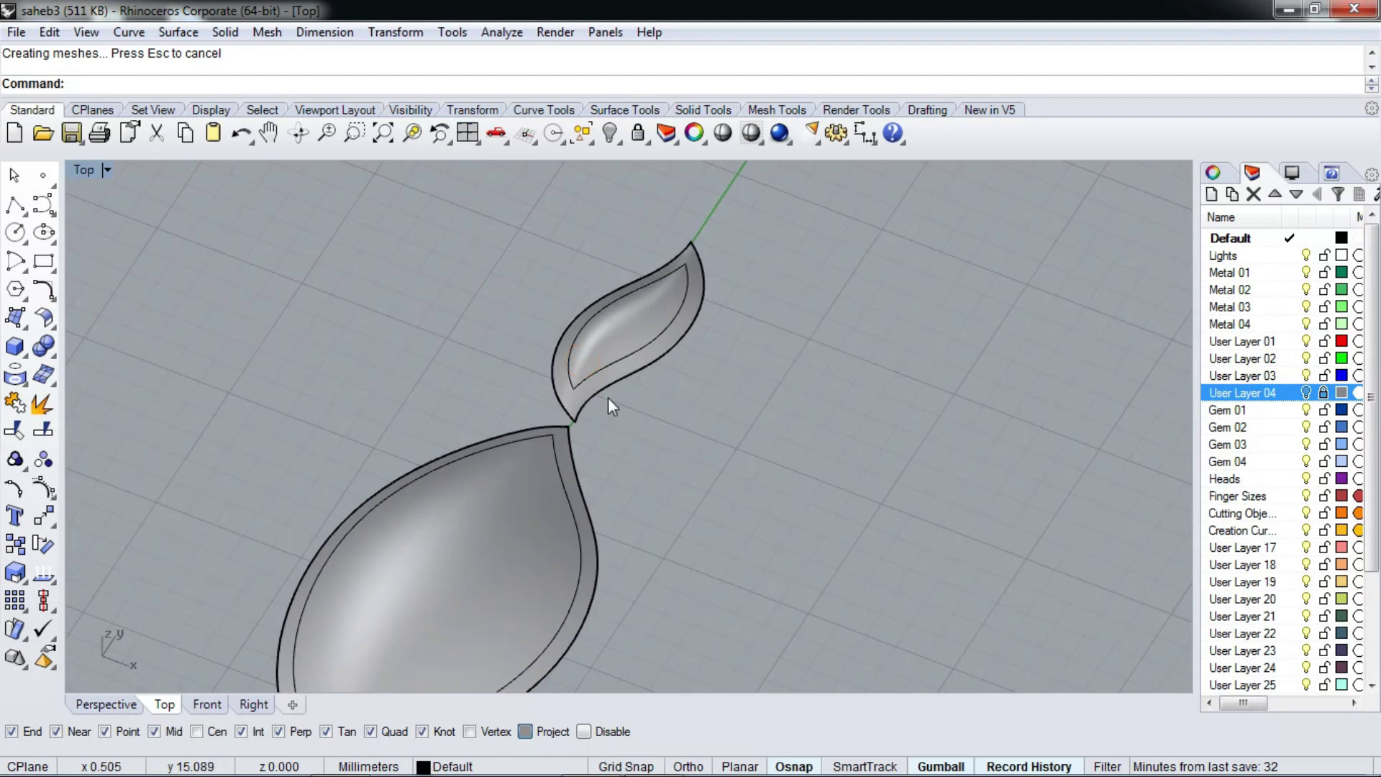
Delete the large leaf's inner offset curve
{"action": "left_click", "coordinate": [611, 566]}
{"action": "scroll", "coordinate": [649, 434], "scroll_direction": "up", "scroll_amount": 3}
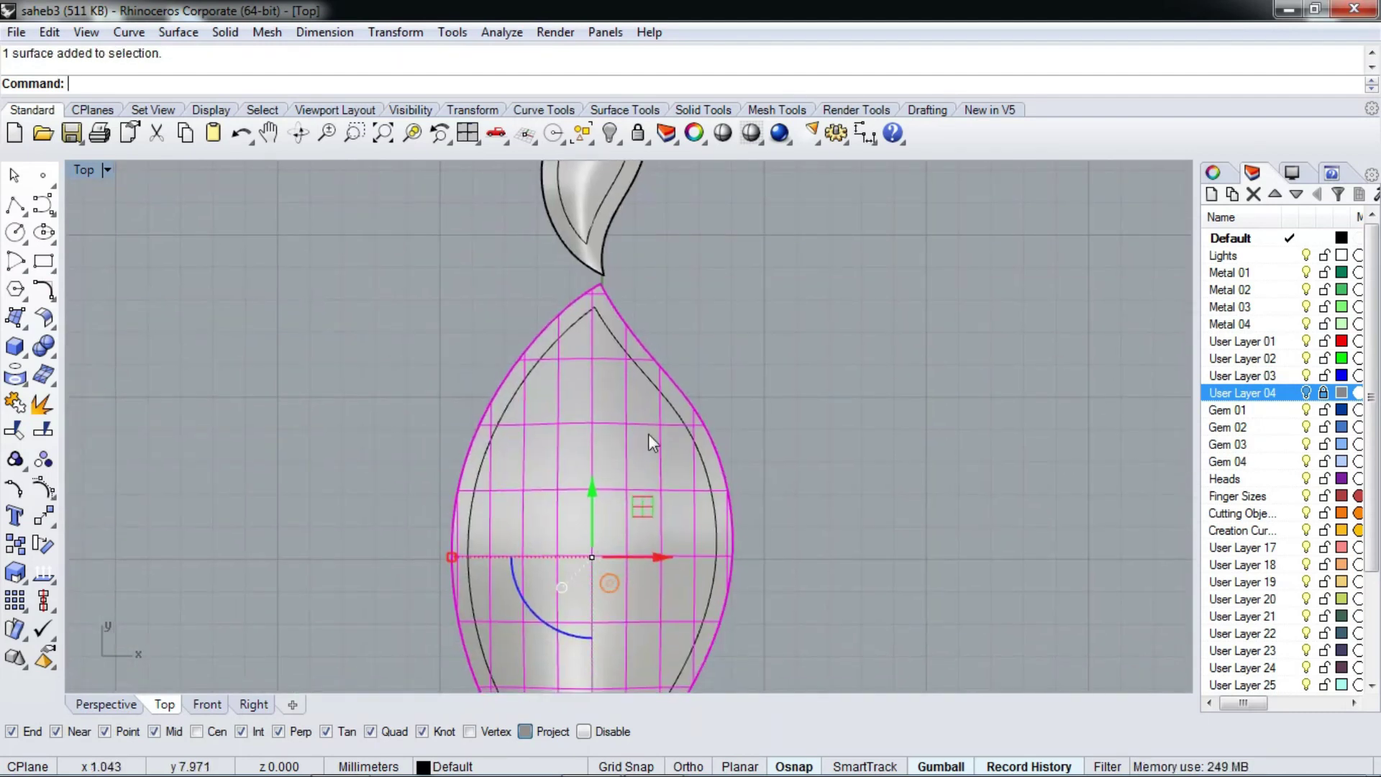
{"action": "left_click", "coordinate": [668, 400]}
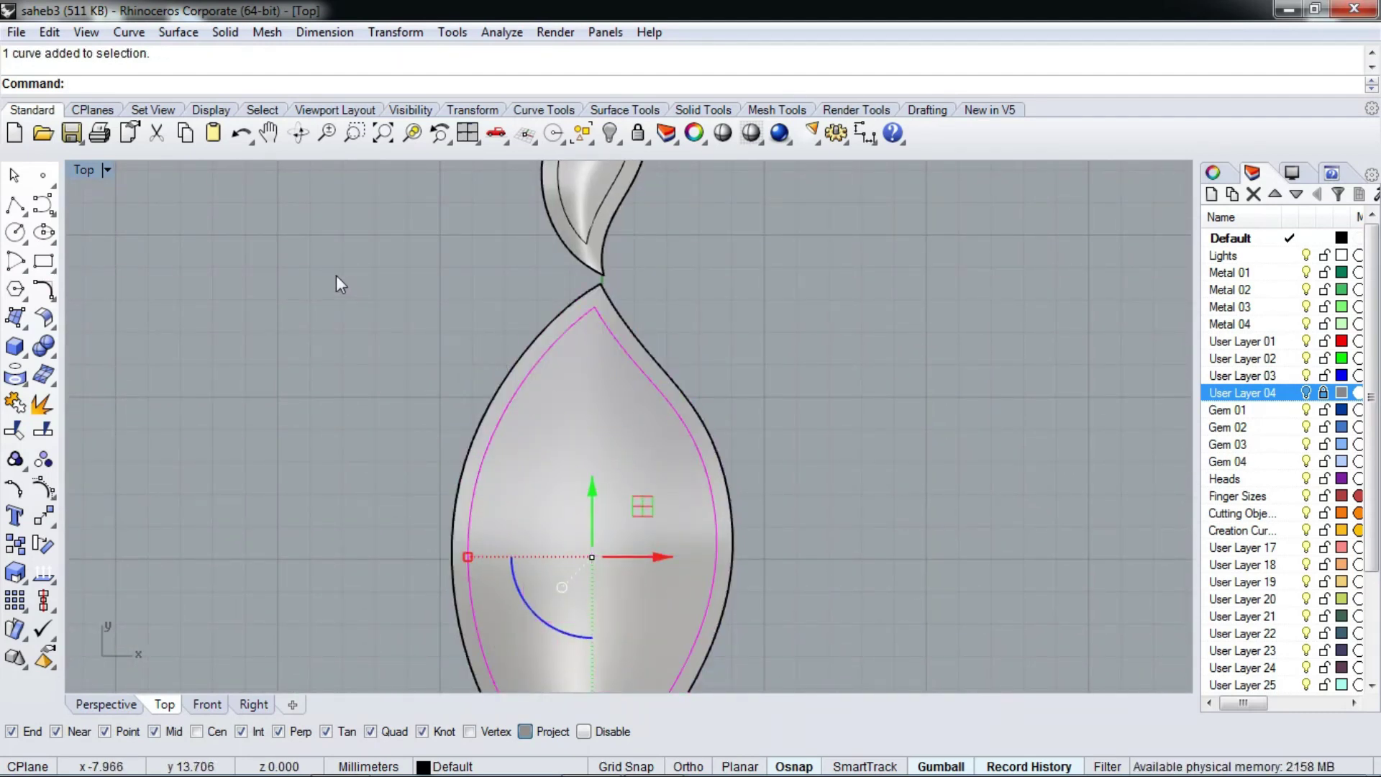
{"action": "left_click", "coordinate": [156, 133]}
Split the small leaf surface along its inner curve
{"action": "right_click_drag", "start_coordinate": [489, 279], "coordinate": [507, 412]}
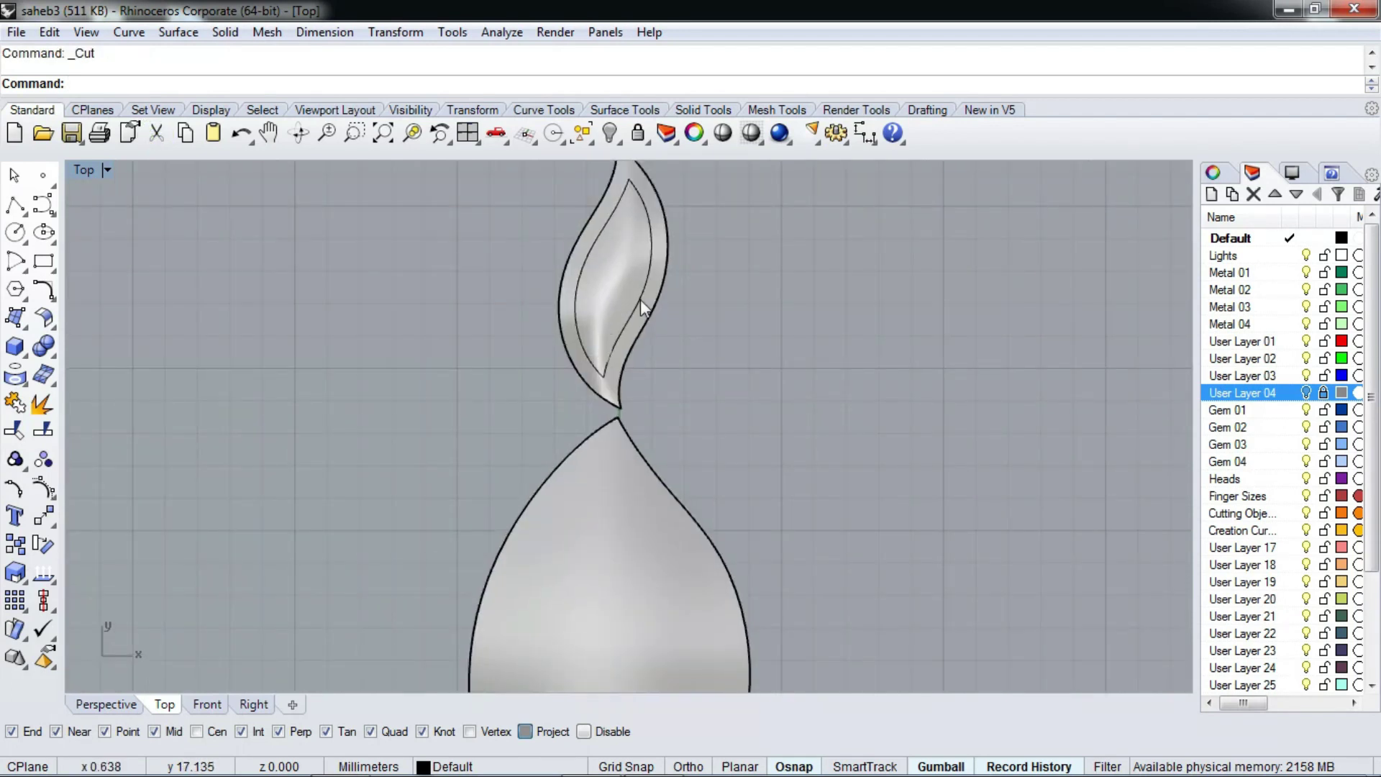
{"action": "left_click", "coordinate": [640, 299]}
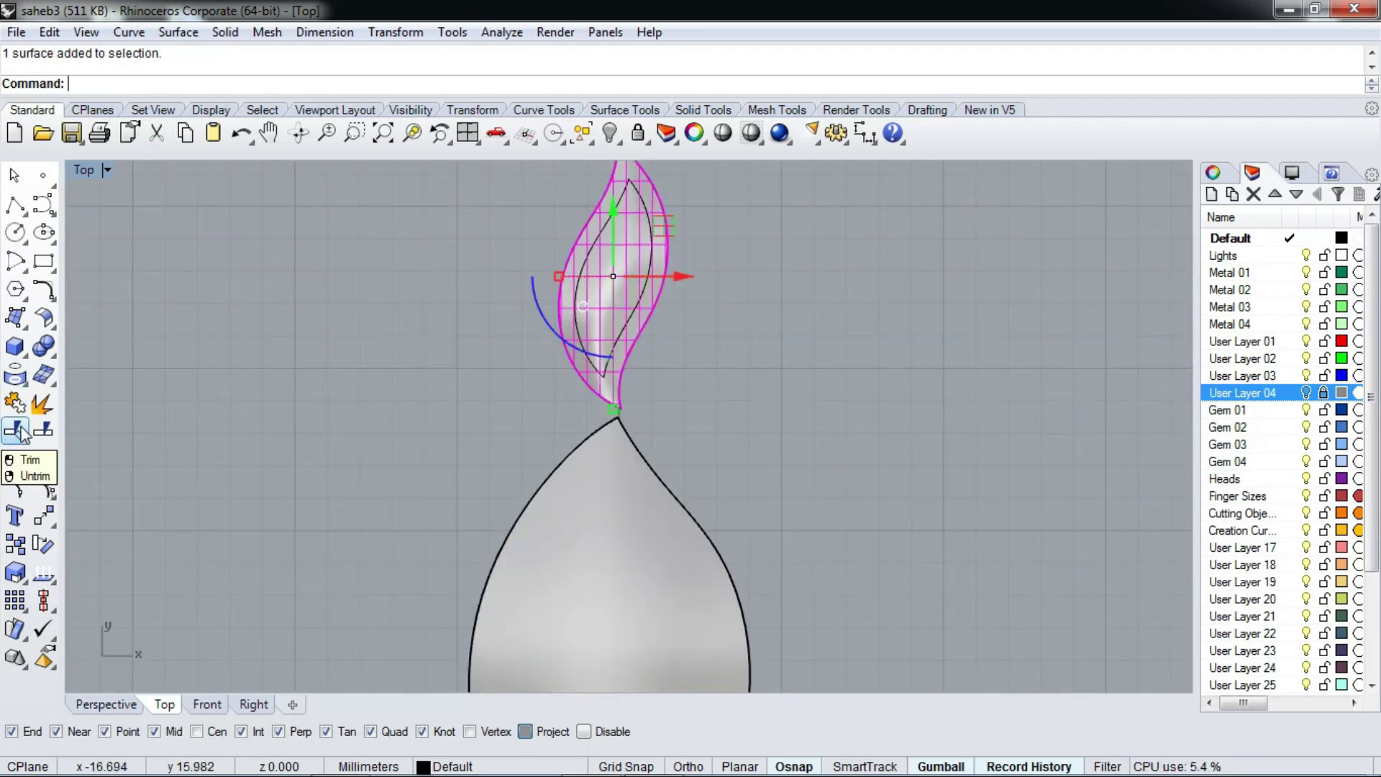
{"action": "left_click", "coordinate": [43, 430]}
{"action": "left_click", "coordinate": [577, 278]}
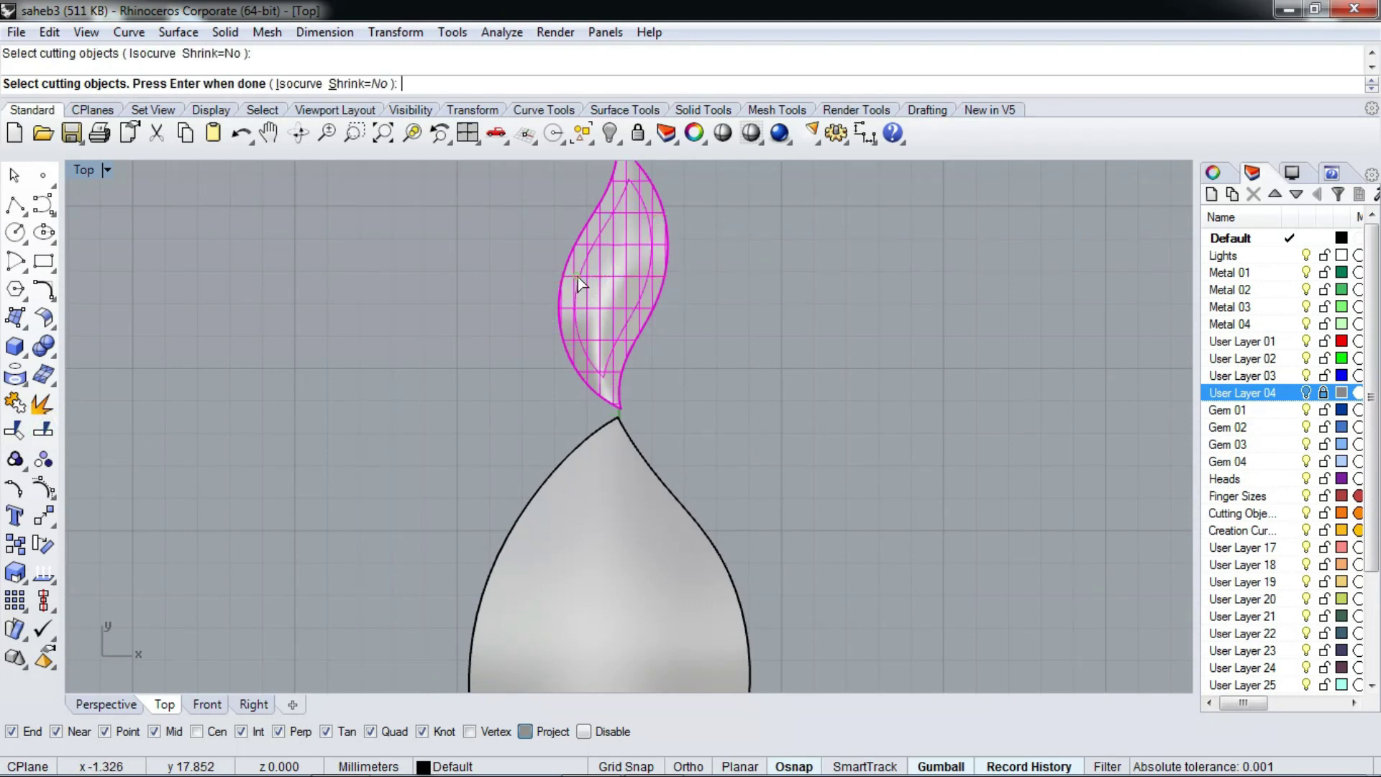
{"action": "key", "text": "Return"}
{"action": "left_click", "coordinate": [603, 303]}
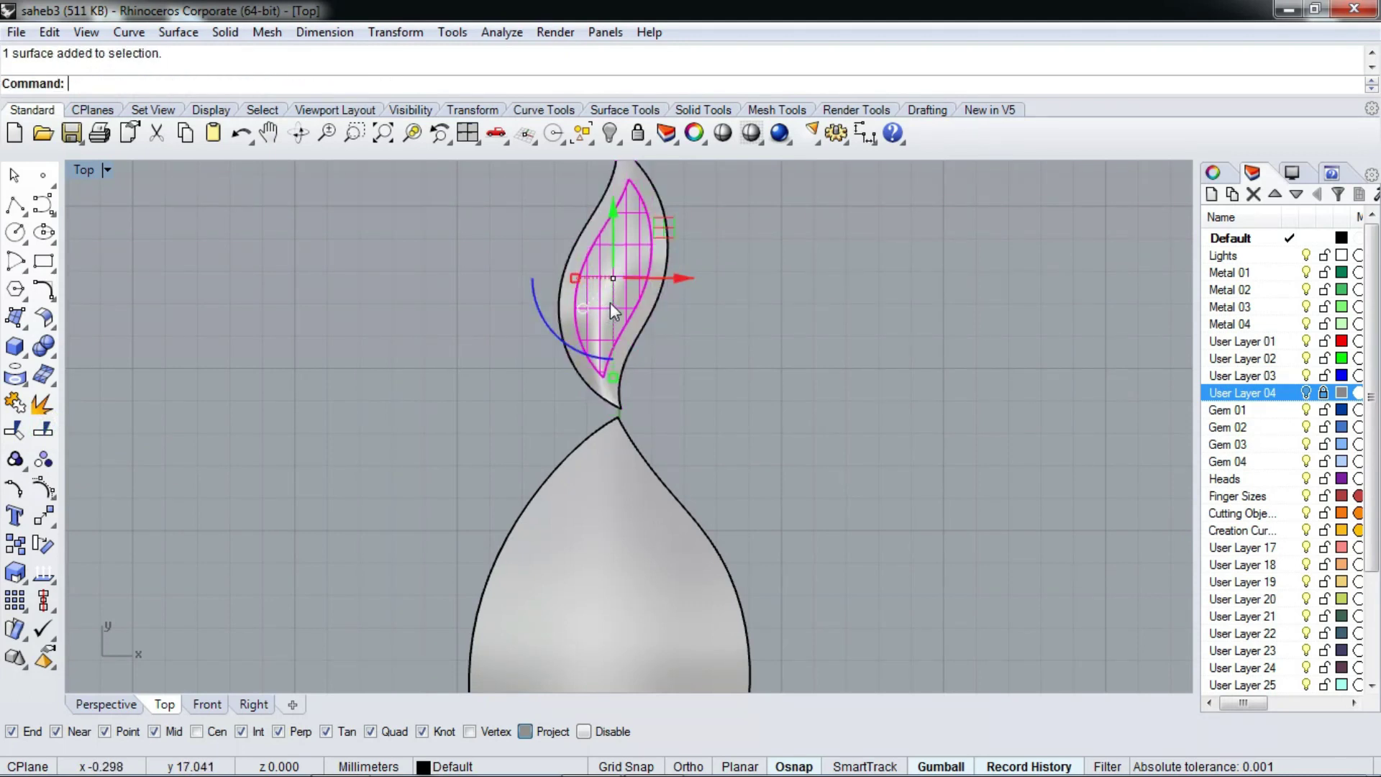
Split the large leaf surface with all the vein curves as cutters
{"action": "left_click", "coordinate": [643, 440]}
{"action": "scroll", "coordinate": [565, 348], "scroll_direction": "down", "scroll_amount": 2}
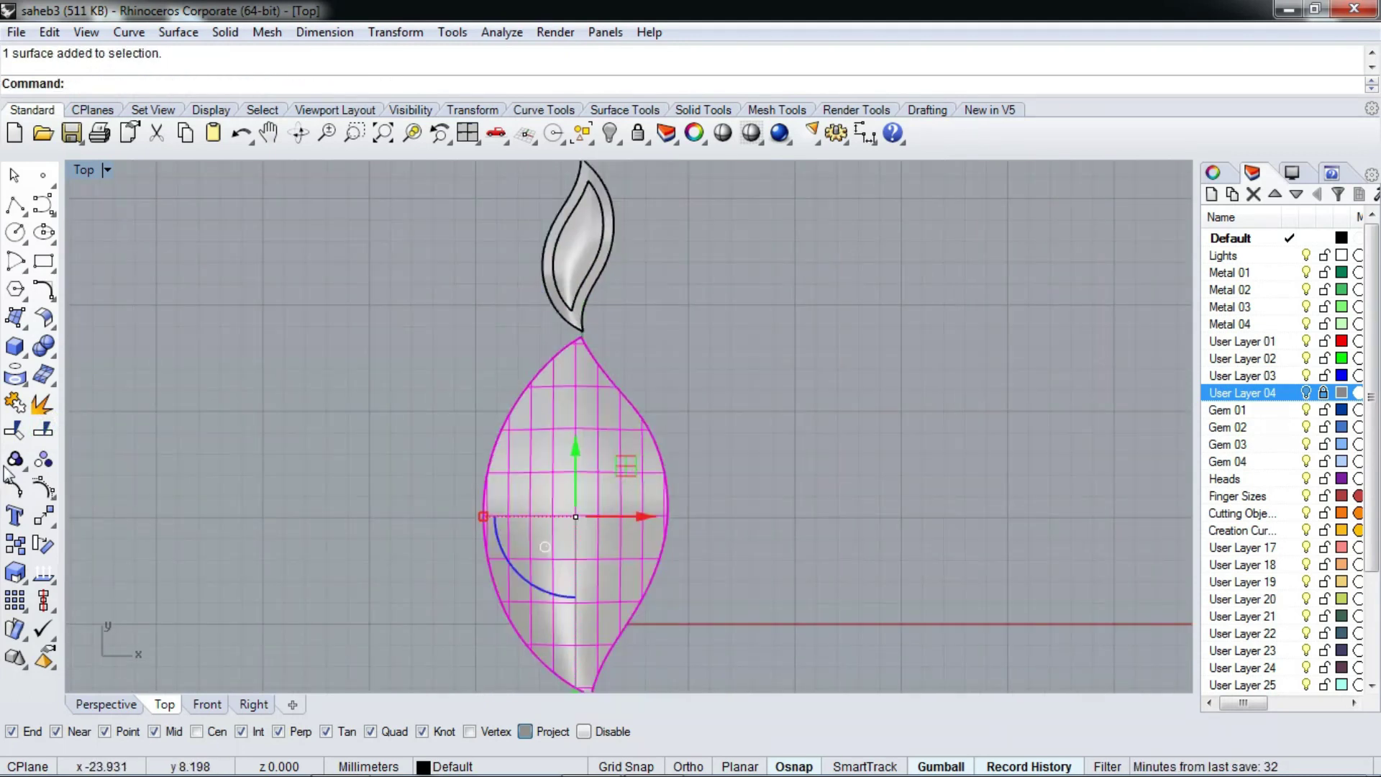
{"action": "left_click", "coordinate": [43, 429]}
{"action": "left_click_drag", "start_coordinate": [487, 377], "coordinate": [683, 583]}
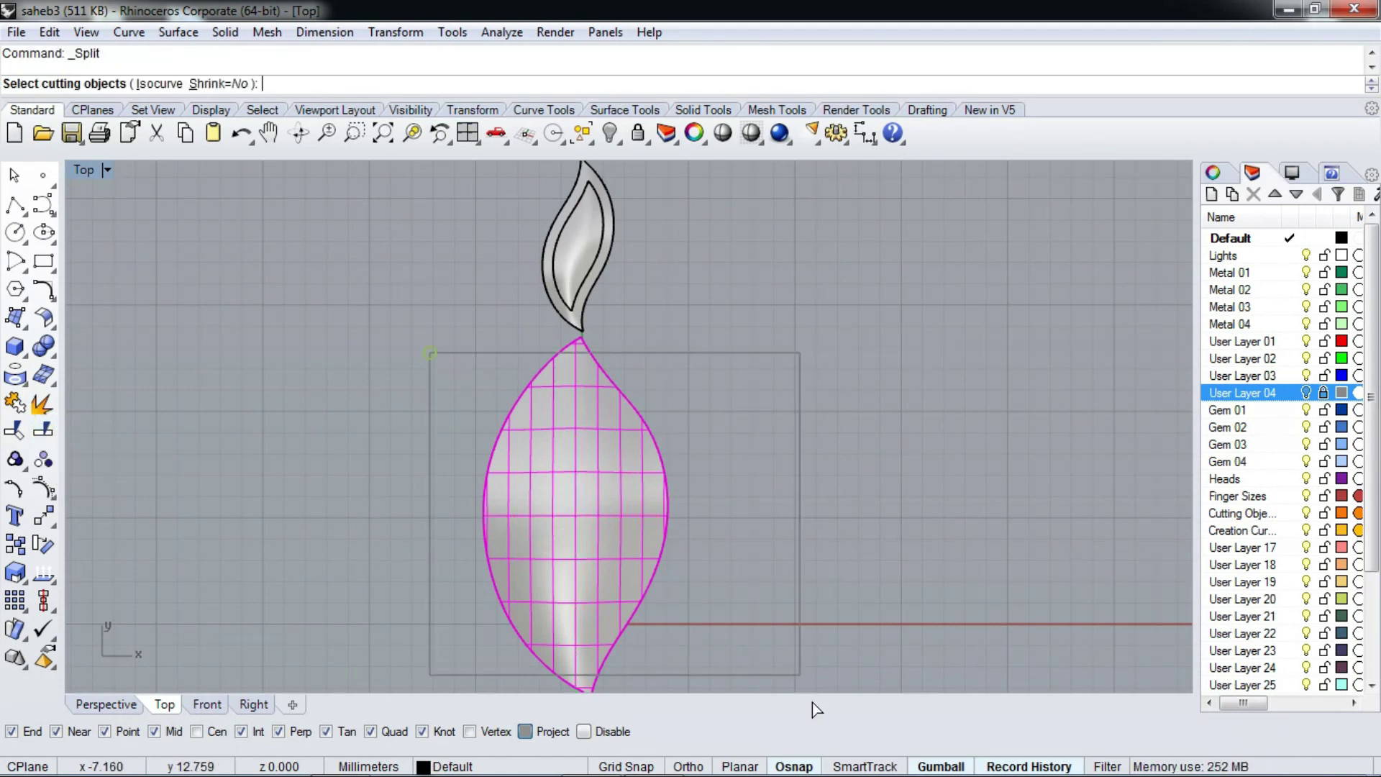
{"action": "key", "text": "Return"}
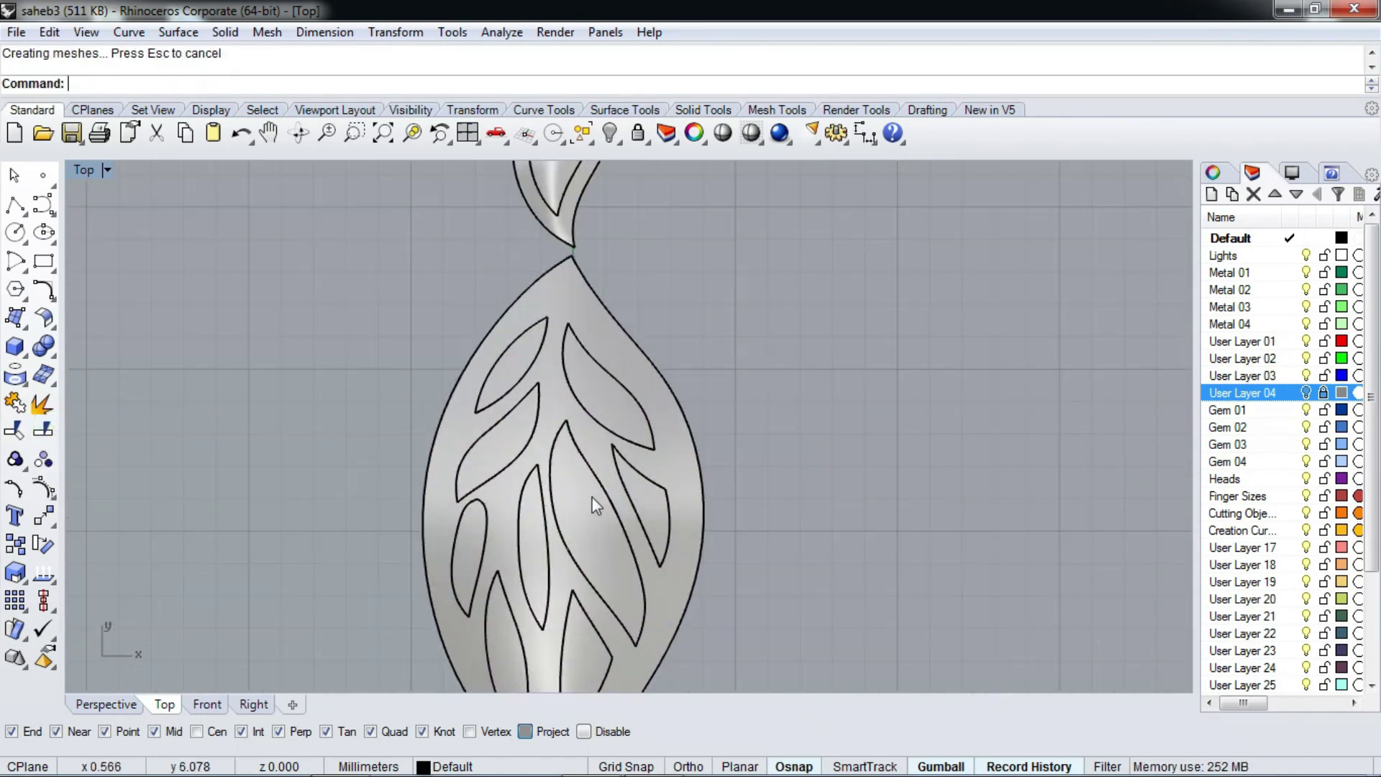
Lower the small leaf's inner piece 1 unit along Z
{"action": "scroll", "coordinate": [604, 374], "scroll_direction": "down", "scroll_amount": 2}
{"action": "scroll", "coordinate": [778, 409], "scroll_direction": "up", "scroll_amount": 2}
{"action": "scroll", "coordinate": [785, 559], "scroll_direction": "down", "scroll_amount": 3}
{"action": "scroll", "coordinate": [779, 555], "scroll_direction": "up", "scroll_amount": 1}
{"action": "right_click_drag", "start_coordinate": [780, 555], "coordinate": [612, 426], "text": "ctrl+shift"}
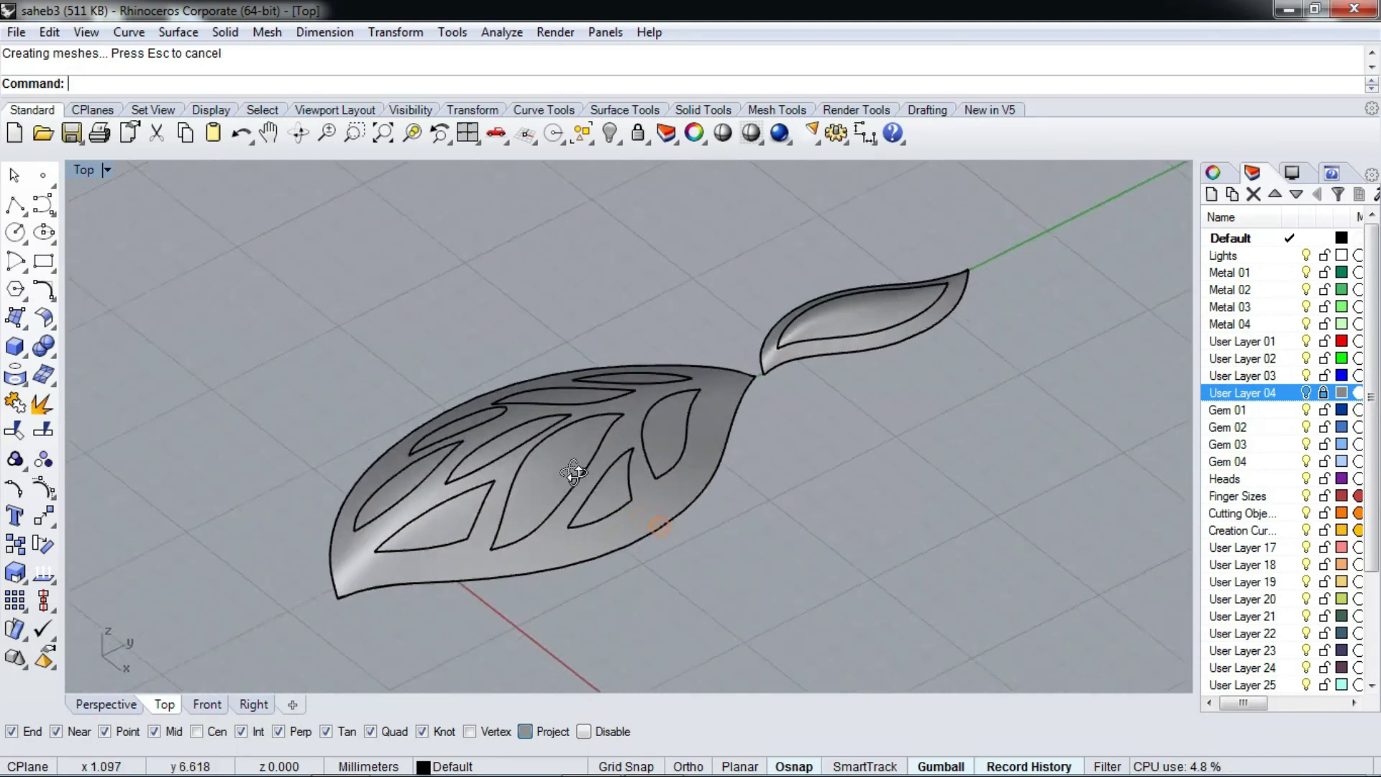
{"action": "scroll", "coordinate": [612, 426], "scroll_direction": "up", "scroll_amount": 2}
{"action": "left_click", "coordinate": [892, 352]}
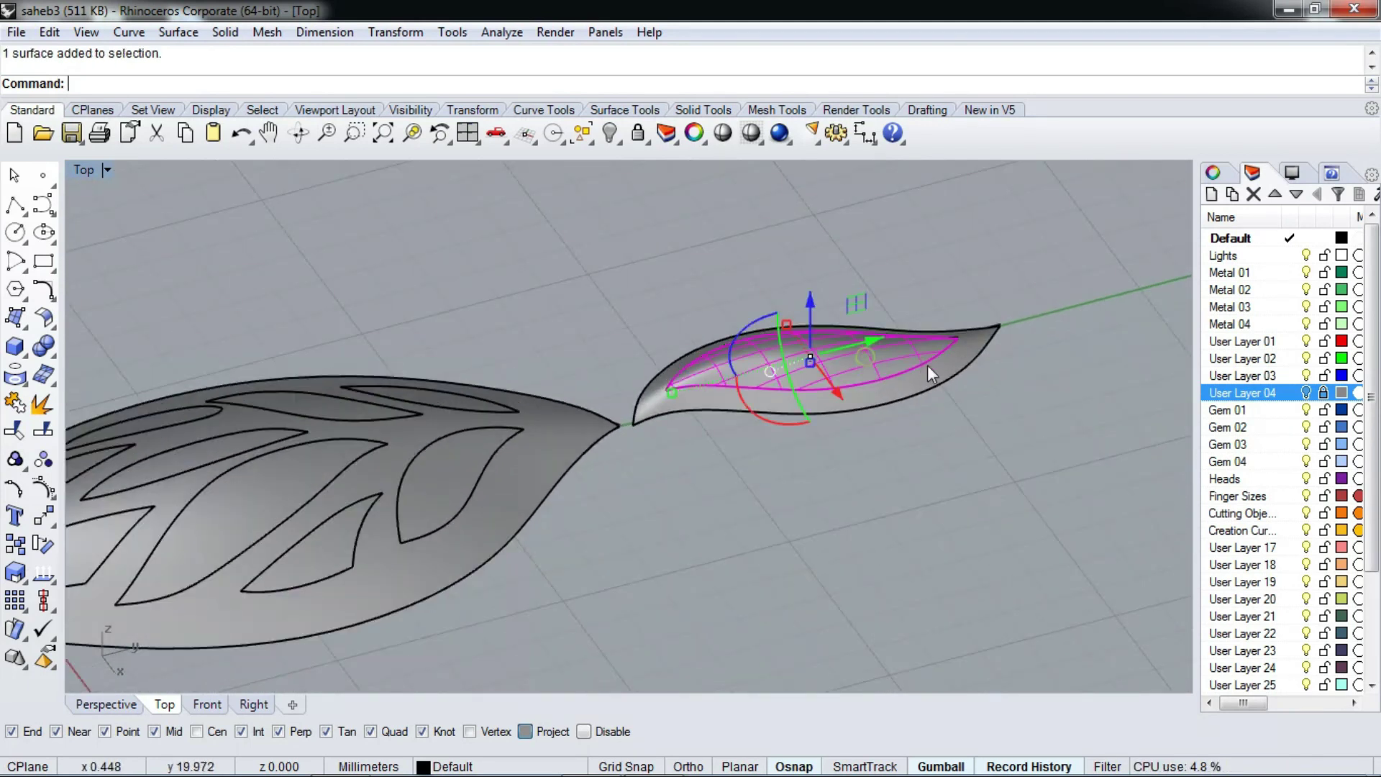
{"action": "left_click_drag", "start_coordinate": [849, 326], "coordinate": [865, 330]}
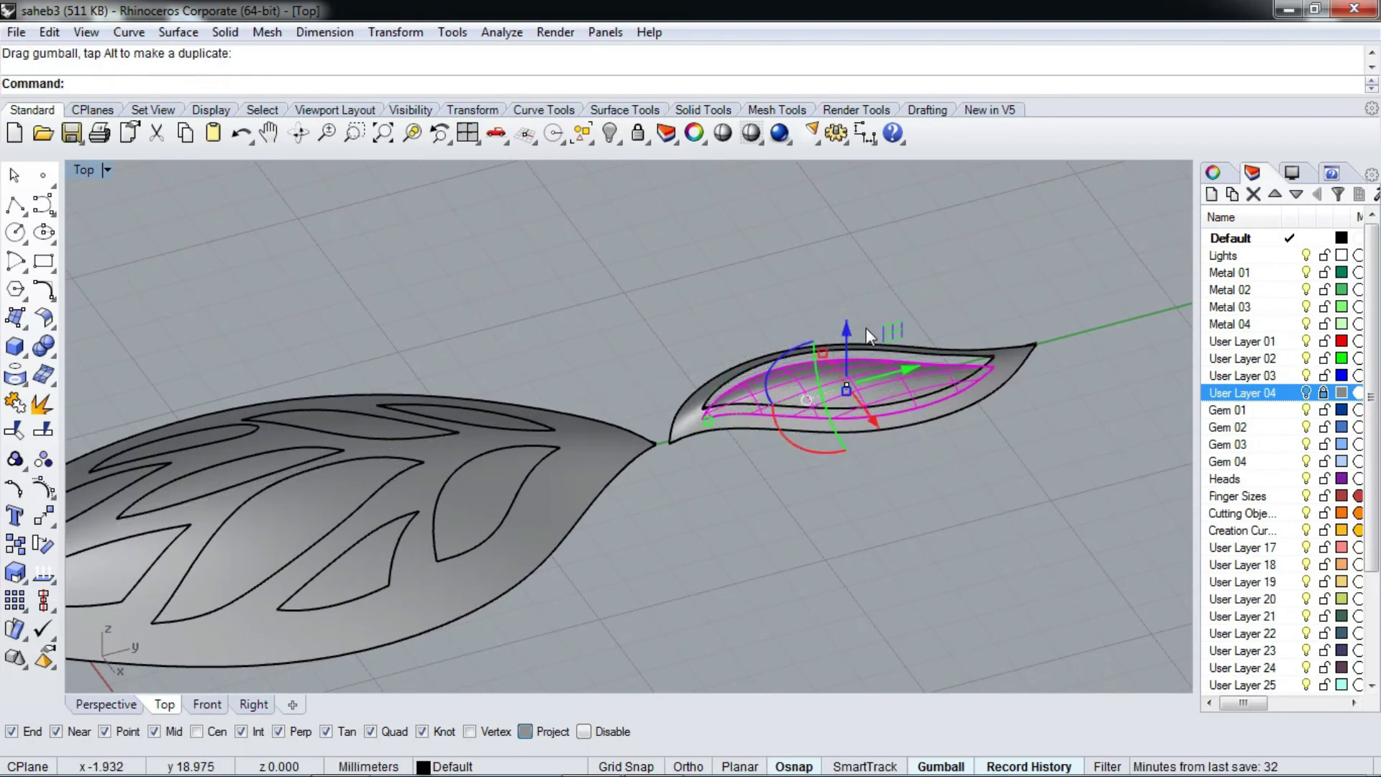
{"action": "key", "text": "ctrl+z"}
{"action": "left_click", "coordinate": [864, 326]}
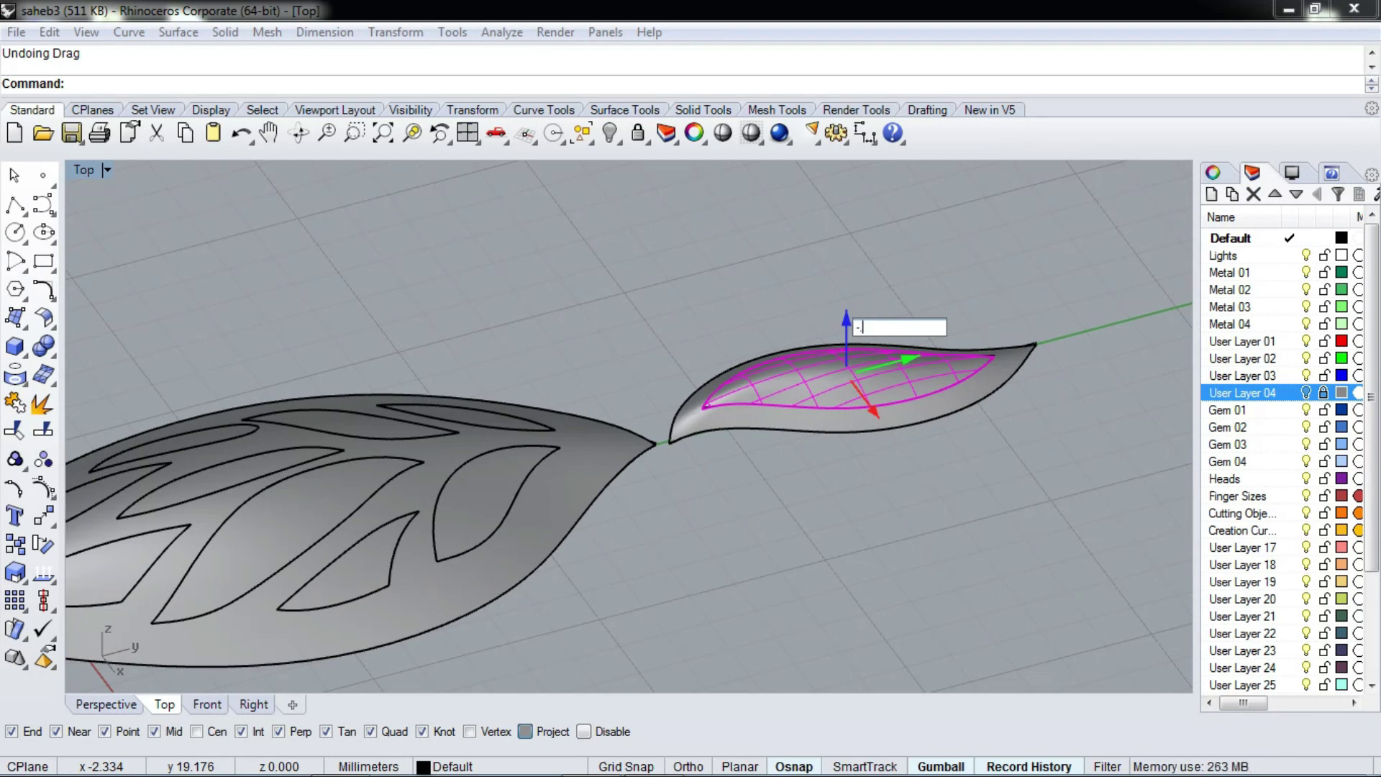
{"action": "type", "text": "1"}
{"action": "key", "text": "Return"}
{"action": "key", "text": "Escape"}
Orbit around the leaves, select the leaf surfaces, then clear the selection
{"action": "mouse_move", "coordinate": [853, 302]}
{"action": "right_mouse_down"}
{"action": "mouse_move", "coordinate": [745, 365]}
{"action": "mouse_move", "coordinate": [766, 409]}
{"action": "right_mouse_up"}
{"action": "scroll", "coordinate": [765, 408], "scroll_direction": "up", "scroll_amount": 3}
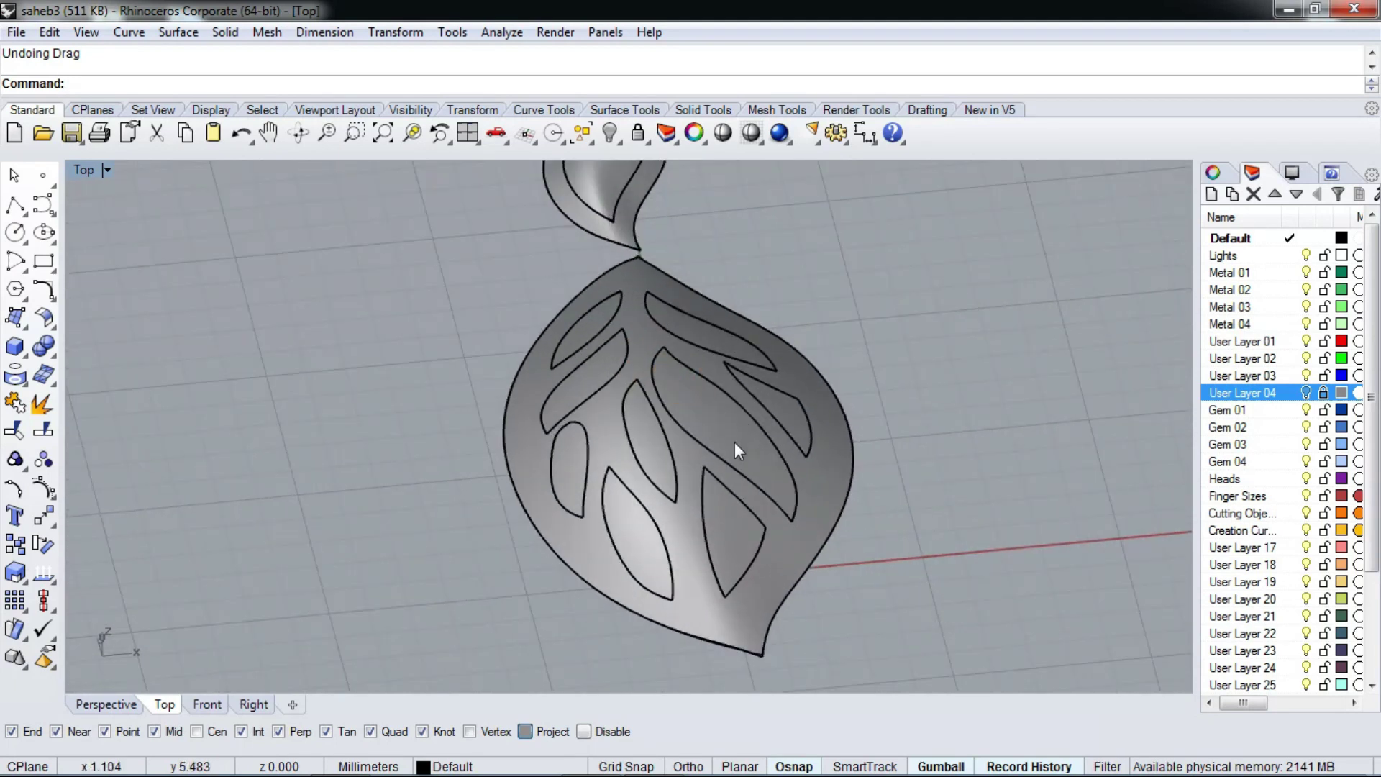
{"action": "left_click", "coordinate": [694, 436]}
{"action": "left_click", "coordinate": [616, 373]}
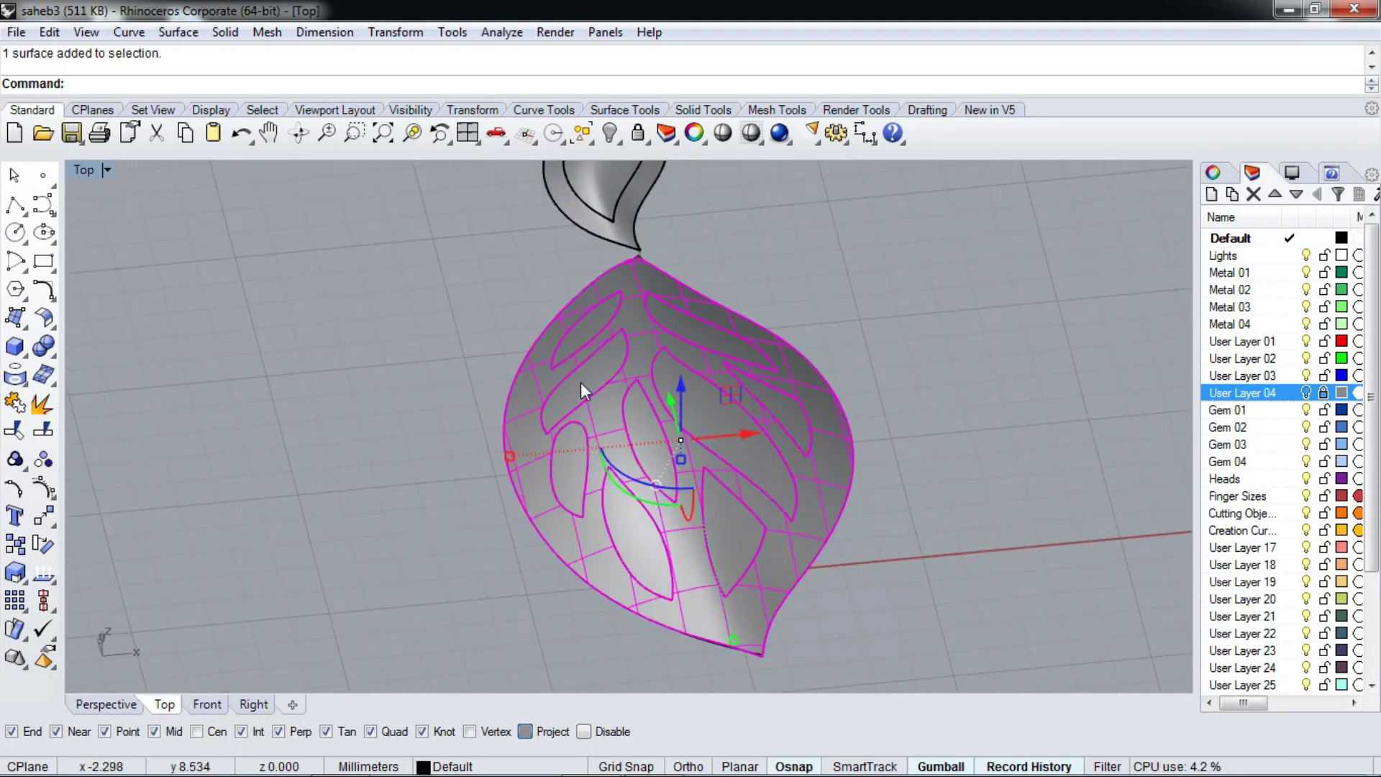
{"action": "key", "text": "Escape"}
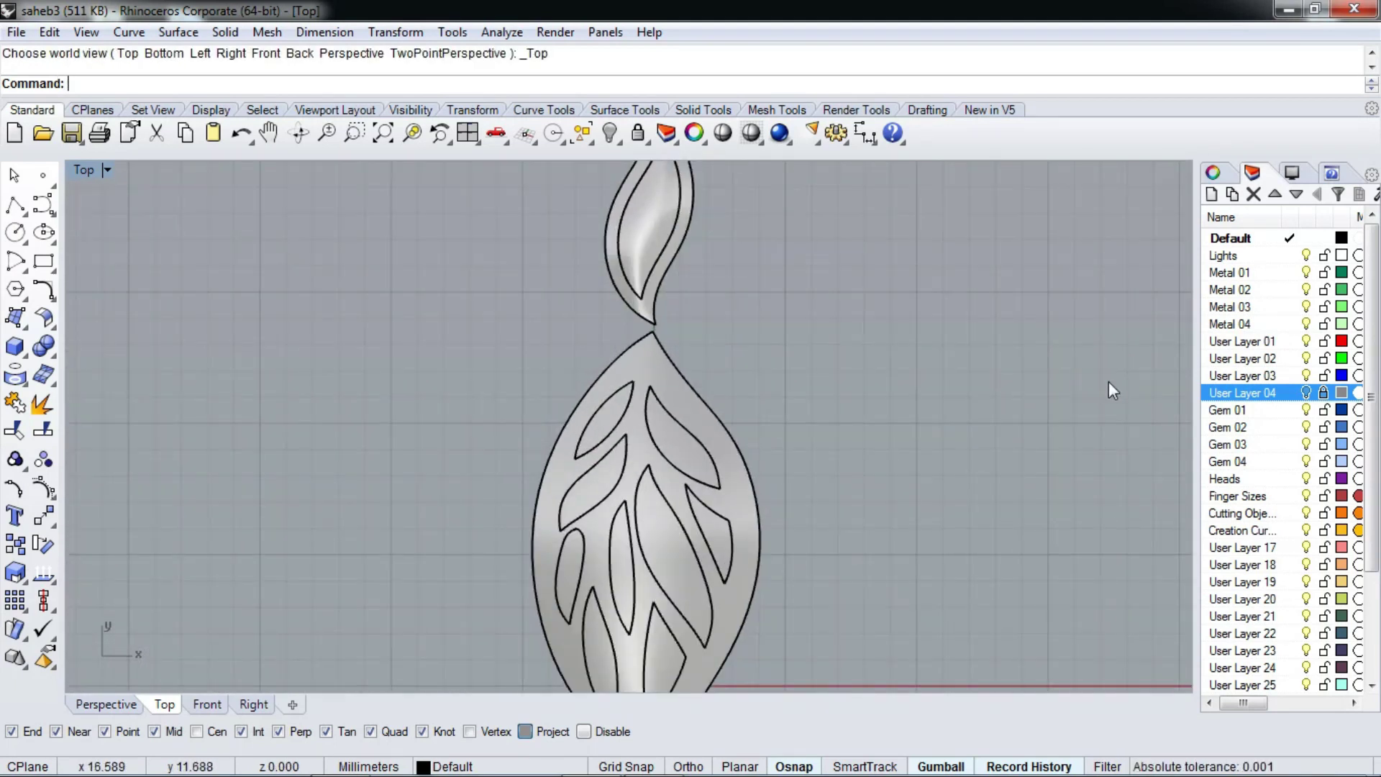
Show User Layer 04 and move the reference photo to the right of the leaf
{"action": "left_click", "coordinate": [1307, 393]}
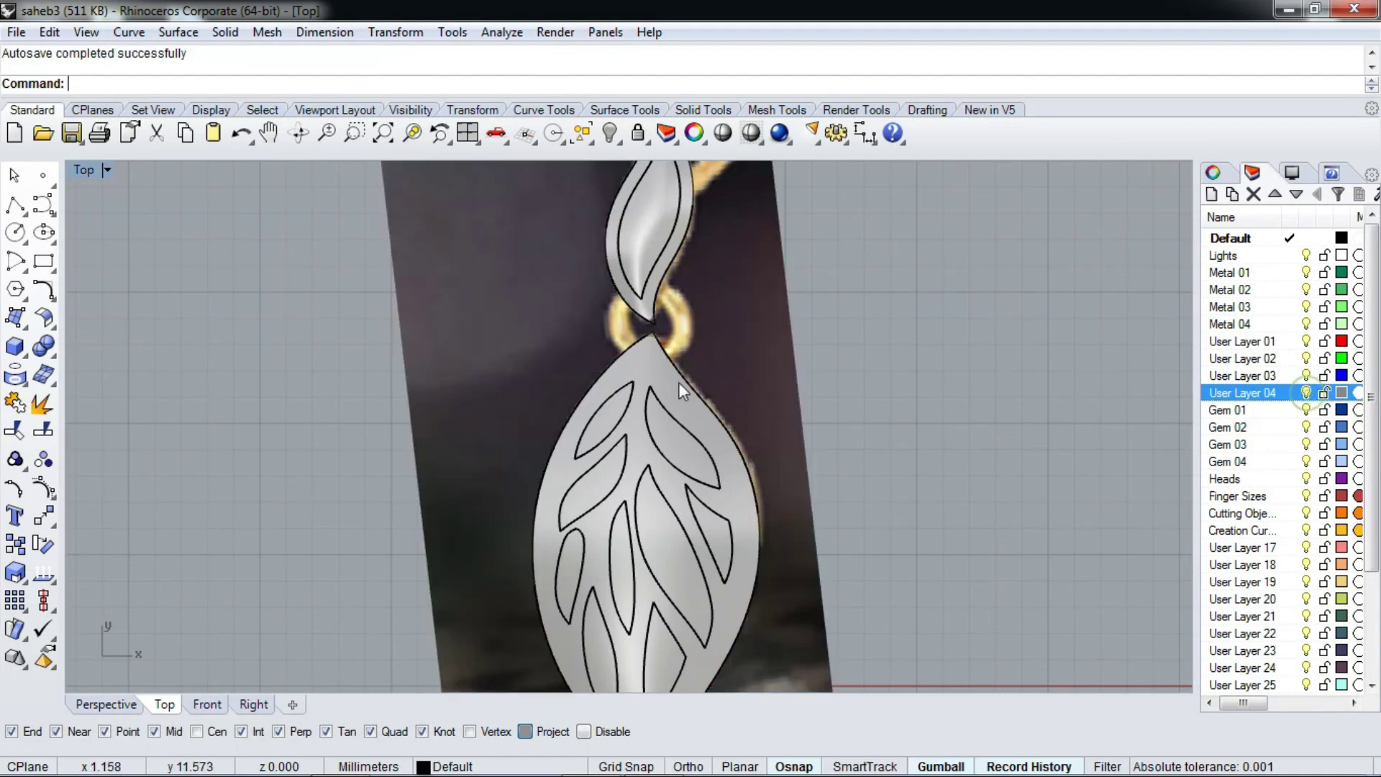
{"action": "scroll", "coordinate": [679, 382], "scroll_direction": "down", "scroll_amount": 3}
{"action": "left_click", "coordinate": [722, 344]}
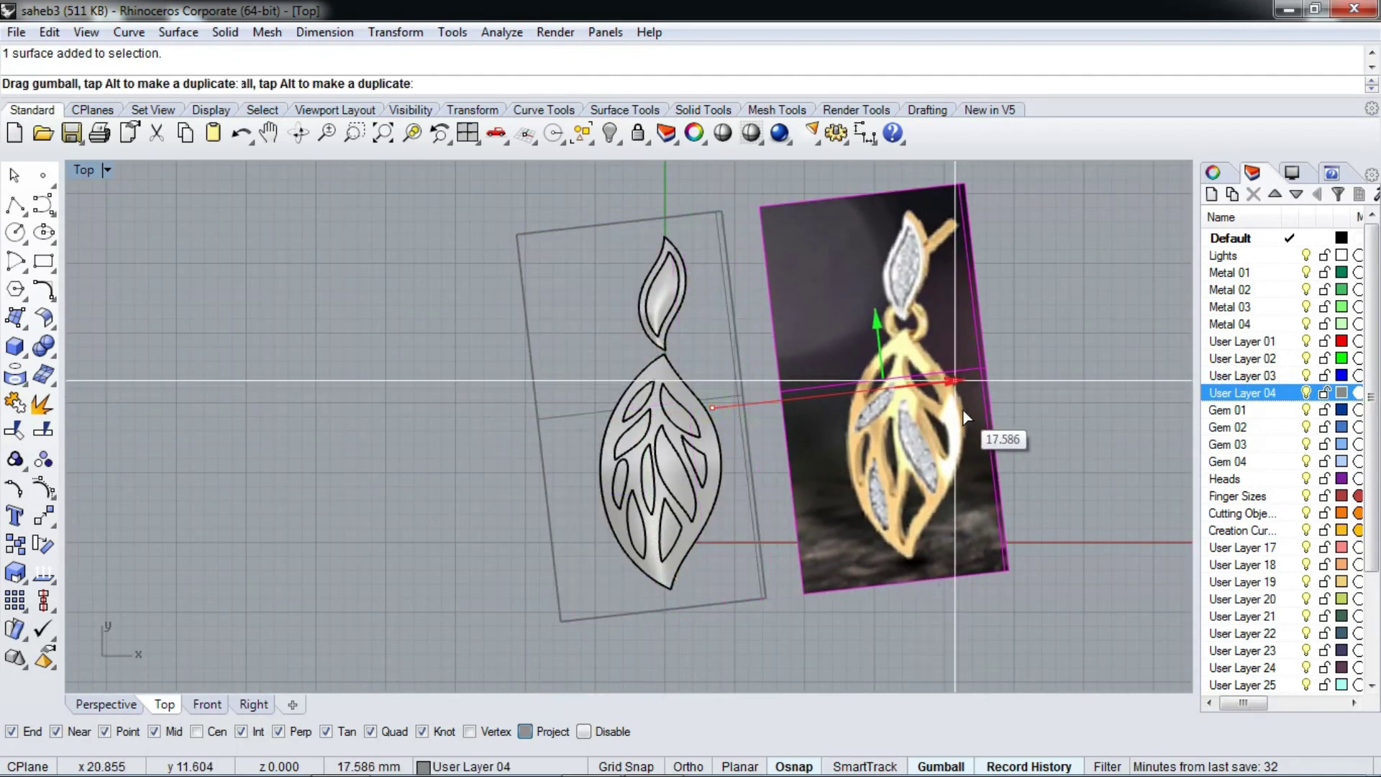
{"action": "left_click_drag", "start_coordinate": [715, 399], "coordinate": [960, 431]}
Delete three inset vein pieces from the large leaf's openings
{"action": "scroll", "coordinate": [666, 422], "scroll_direction": "up", "scroll_amount": 2}
{"action": "left_click", "coordinate": [666, 425]}
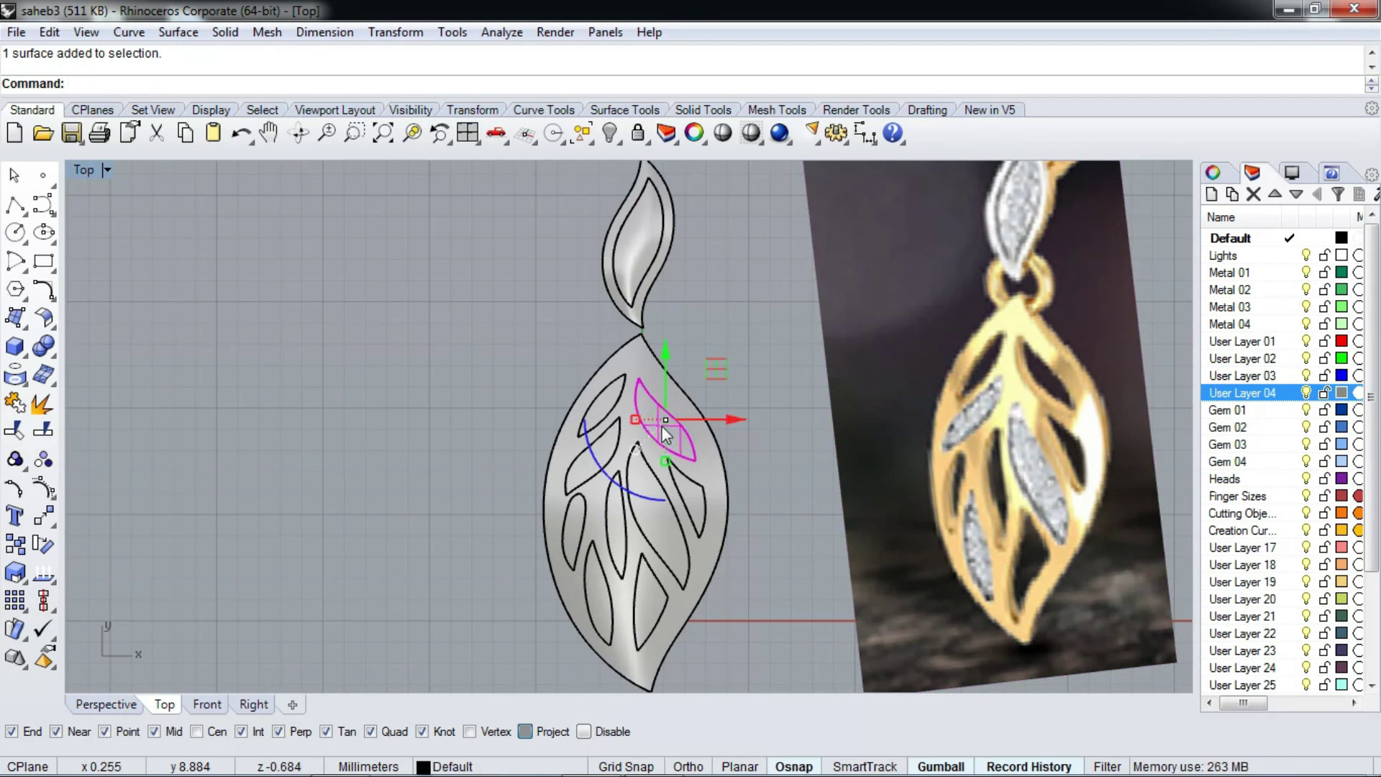
{"action": "left_click", "coordinate": [154, 133]}
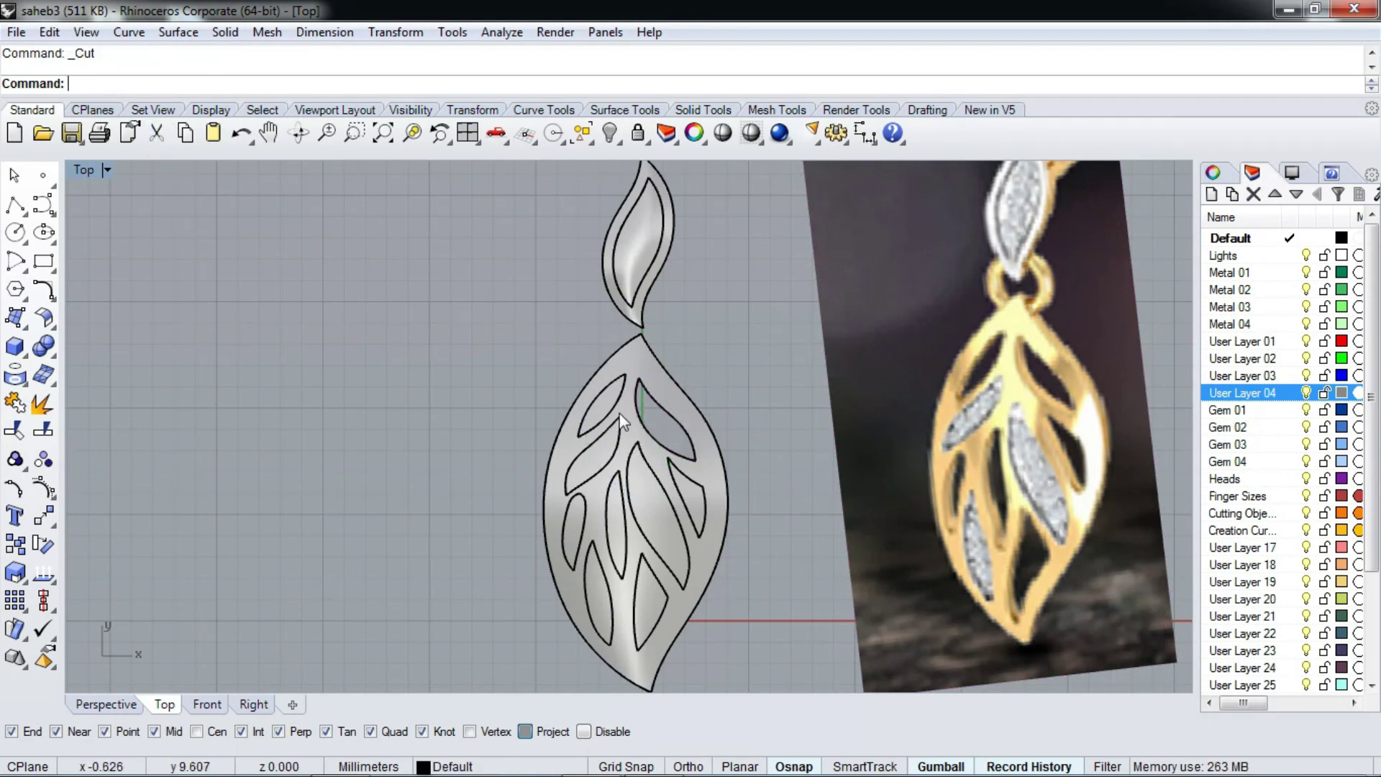
{"action": "left_click", "coordinate": [603, 406]}
{"action": "left_click", "coordinate": [155, 134]}
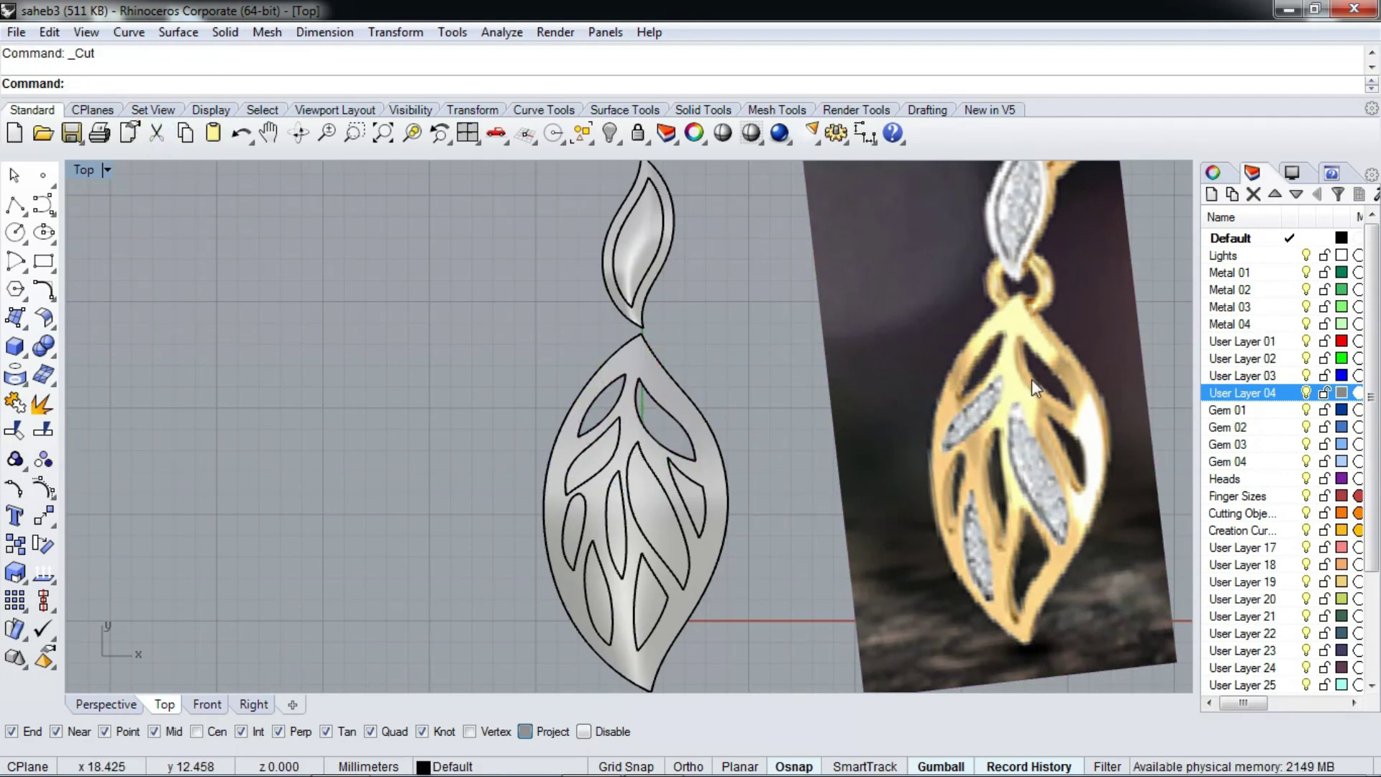
{"action": "left_click", "coordinate": [703, 508]}
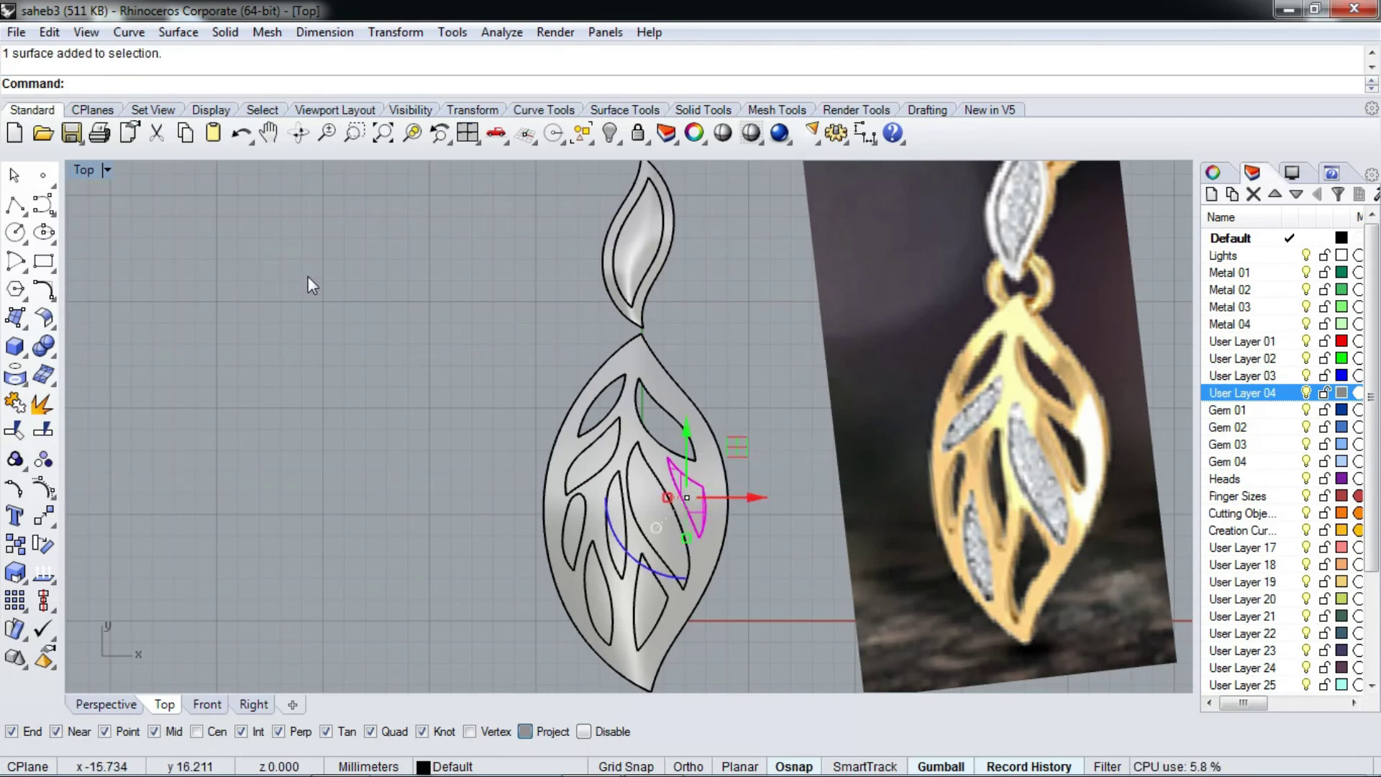
{"action": "key", "text": "Delete"}
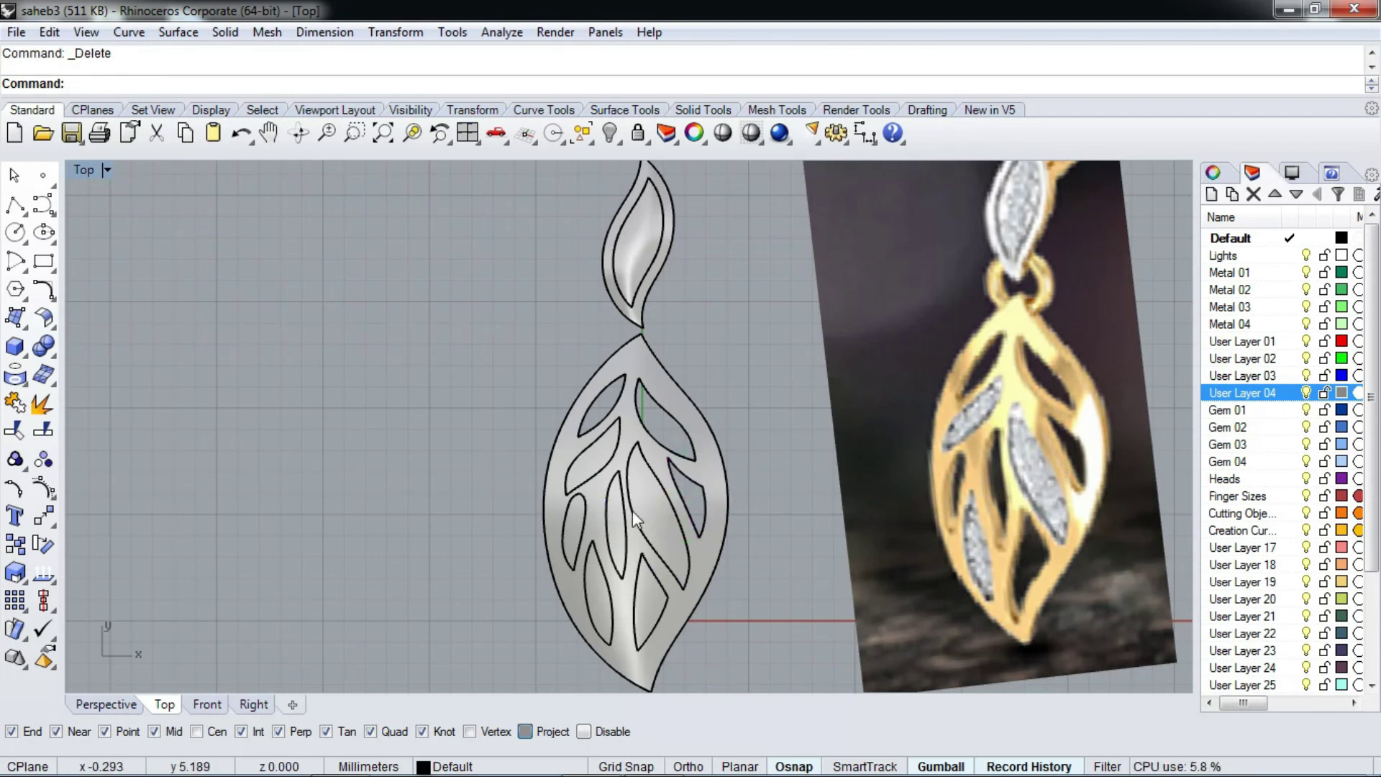
{"action": "left_click", "coordinate": [634, 518]}
{"action": "scroll", "coordinate": [606, 499], "scroll_direction": "up", "scroll_amount": 3}
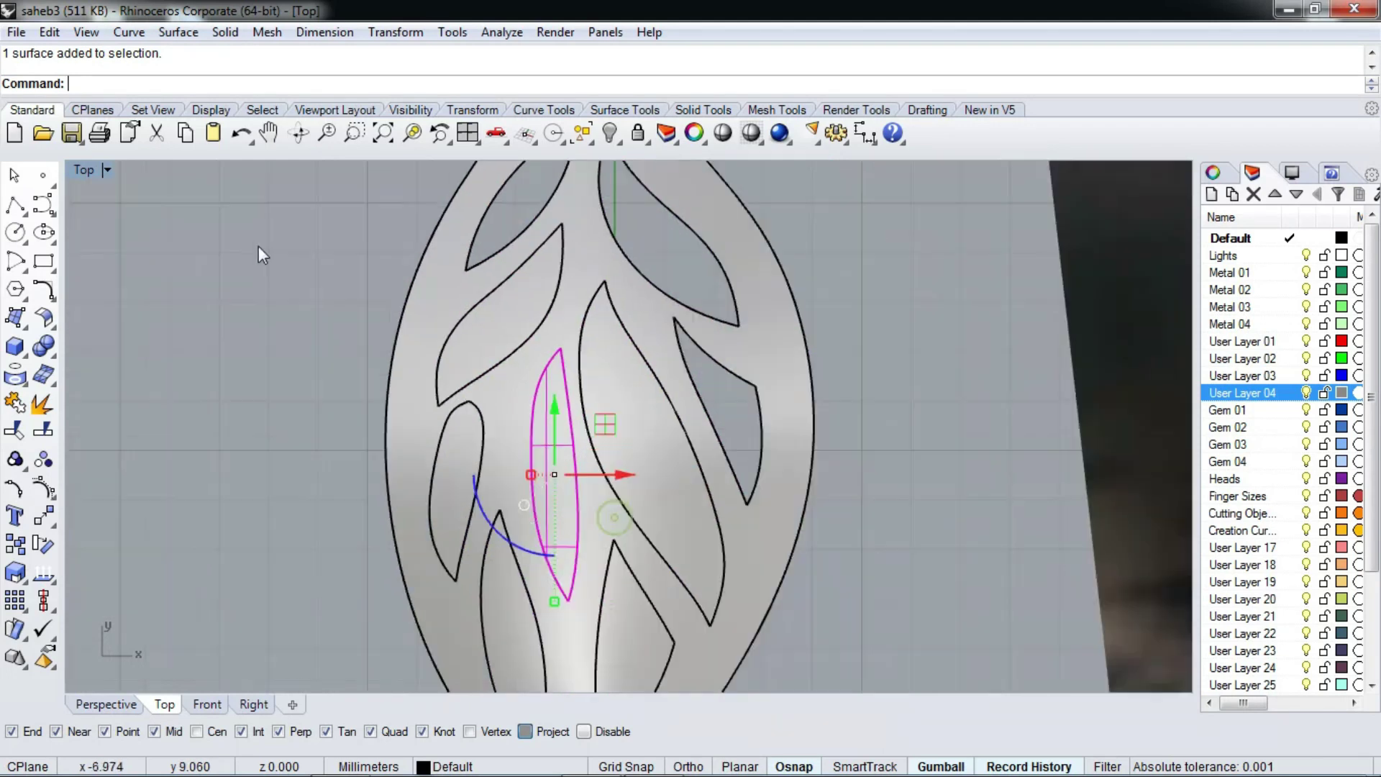
Delete the central, left and lower inset pieces from the leaf
{"action": "scroll", "coordinate": [257, 246], "scroll_direction": "down", "scroll_amount": 3}
{"action": "left_click", "coordinate": [156, 133]}
{"action": "left_click", "coordinate": [392, 395]}
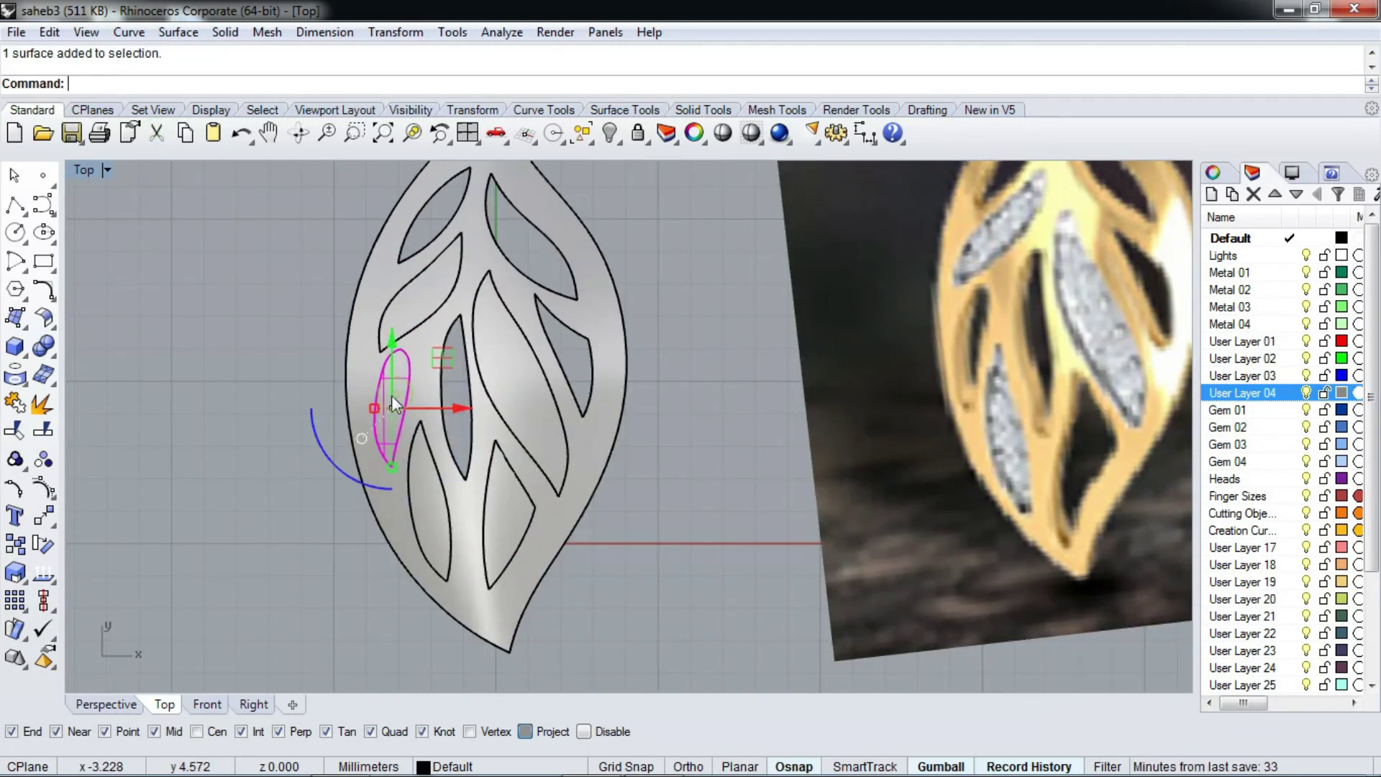
{"action": "left_click", "coordinate": [161, 135]}
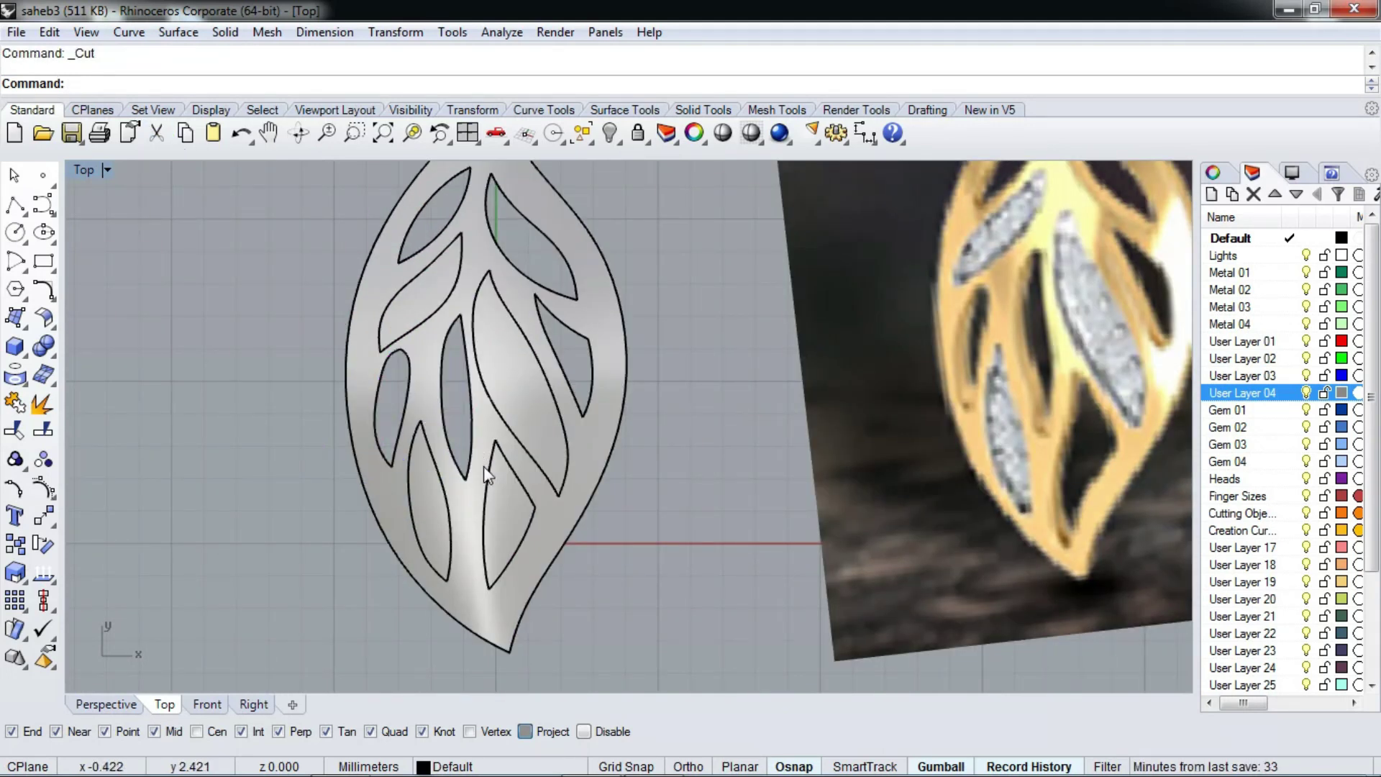
{"action": "left_click", "coordinate": [501, 515]}
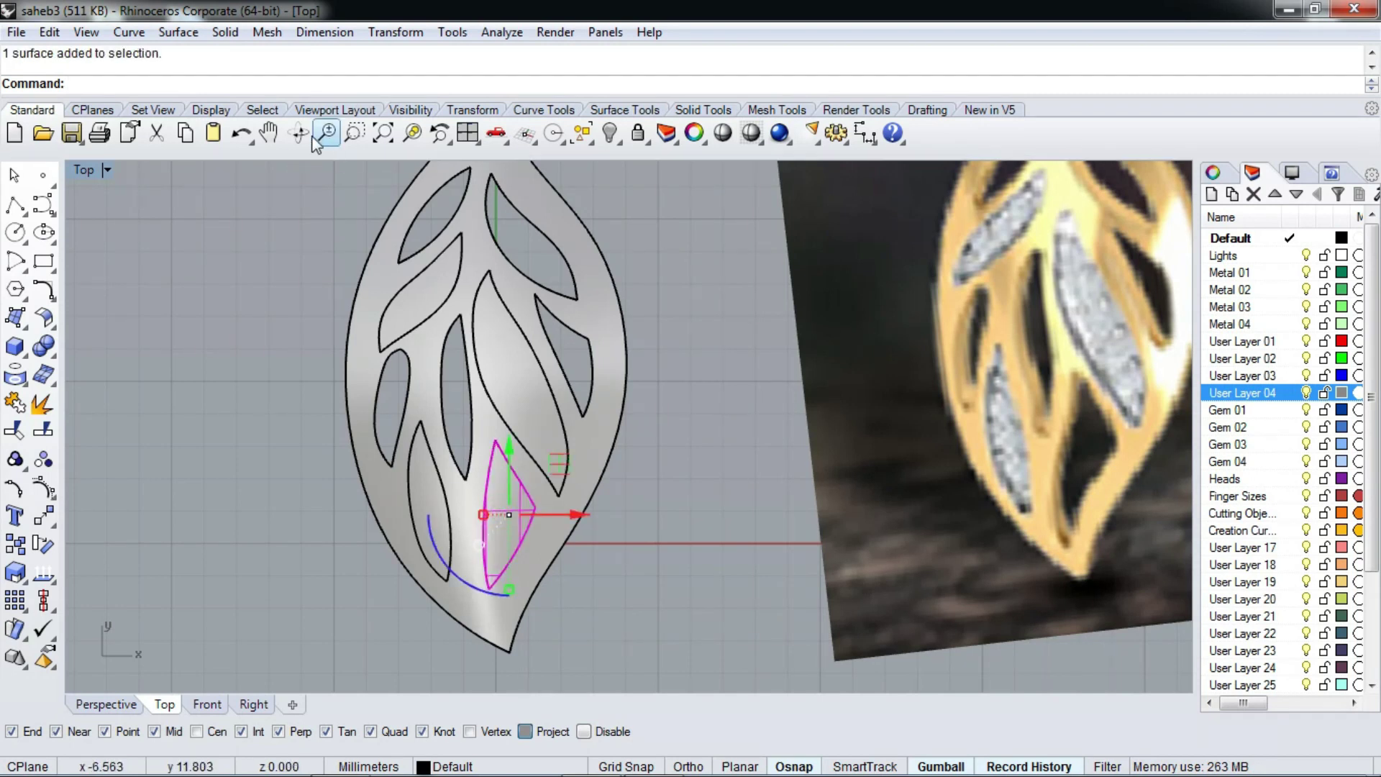
{"action": "left_click", "coordinate": [152, 140]}
Lower the remaining inset pieces 1 unit along Z with the gumball
{"action": "left_click", "coordinate": [505, 369]}
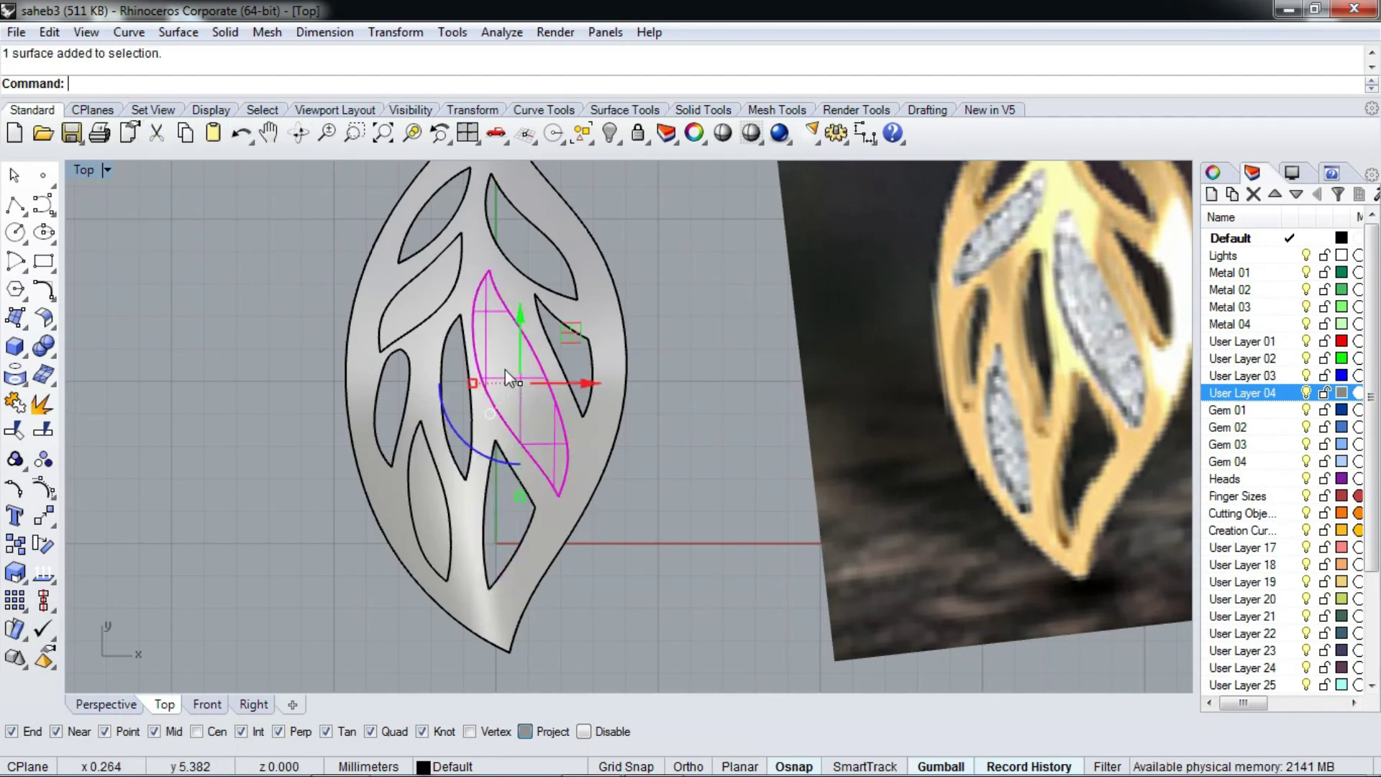
{"action": "right_click_drag", "start_coordinate": [519, 485], "coordinate": [576, 369], "text": "ctrl+shift"}
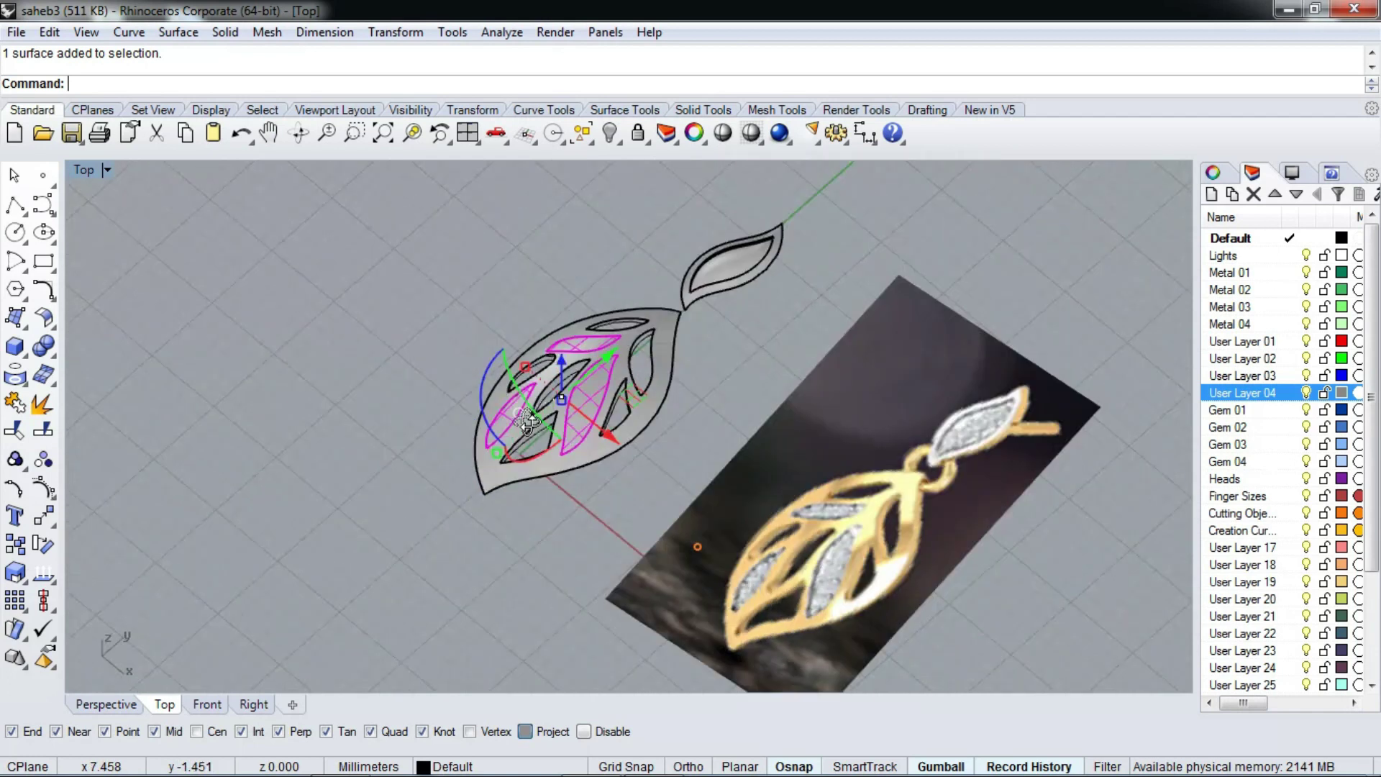
{"action": "scroll", "coordinate": [575, 368], "scroll_direction": "up", "scroll_amount": 3}
{"action": "scroll", "coordinate": [593, 354], "scroll_direction": "up", "scroll_amount": 2}
{"action": "type", "text": "-"}
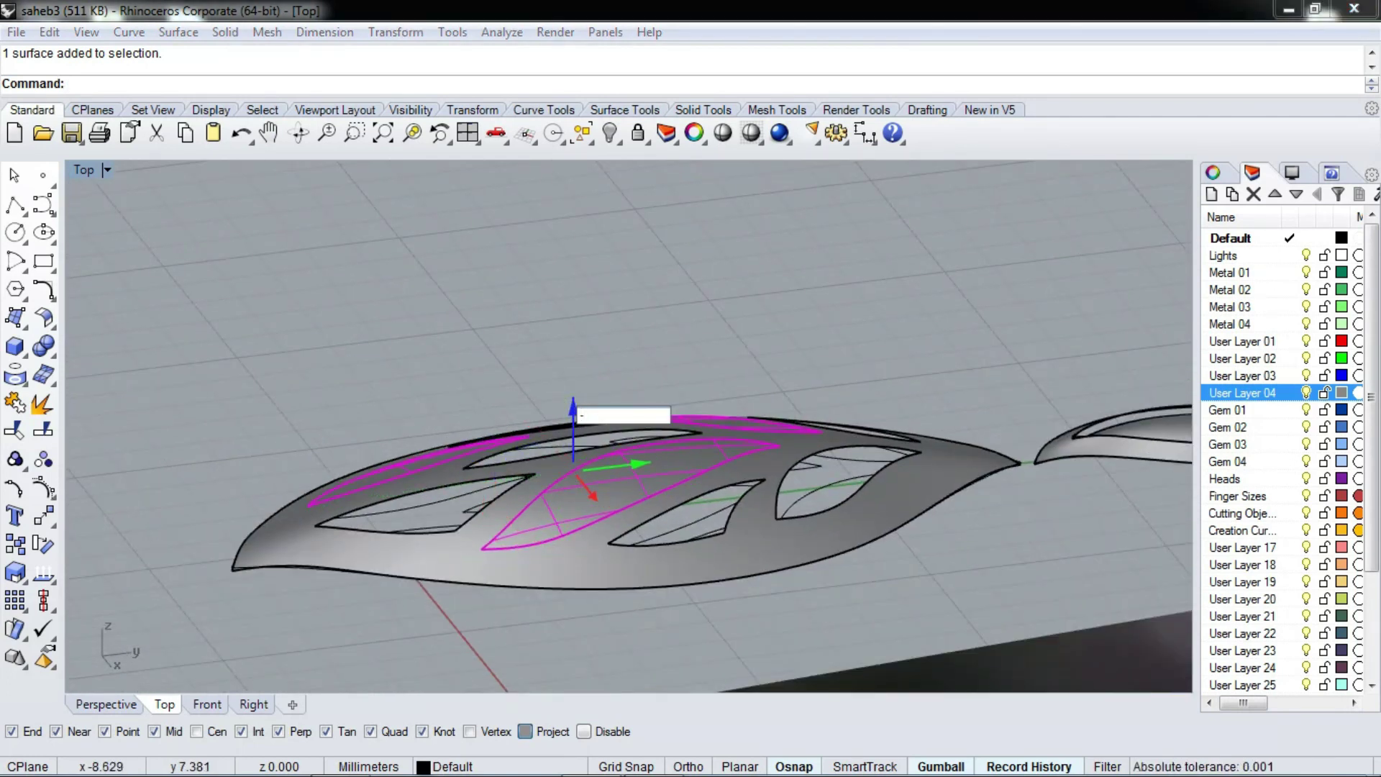
{"action": "type", "text": "1"}
{"action": "key", "text": "Return"}
{"action": "mouse_move", "coordinate": [606, 350]}
{"action": "right_mouse_down"}
{"action": "mouse_move", "coordinate": [412, 459]}
{"action": "mouse_move", "coordinate": [673, 250]}
{"action": "right_mouse_up"}
Move the four inset pieces onto User Layer 02 and return to Top view
{"action": "left_click", "coordinate": [673, 250], "text": "shift"}
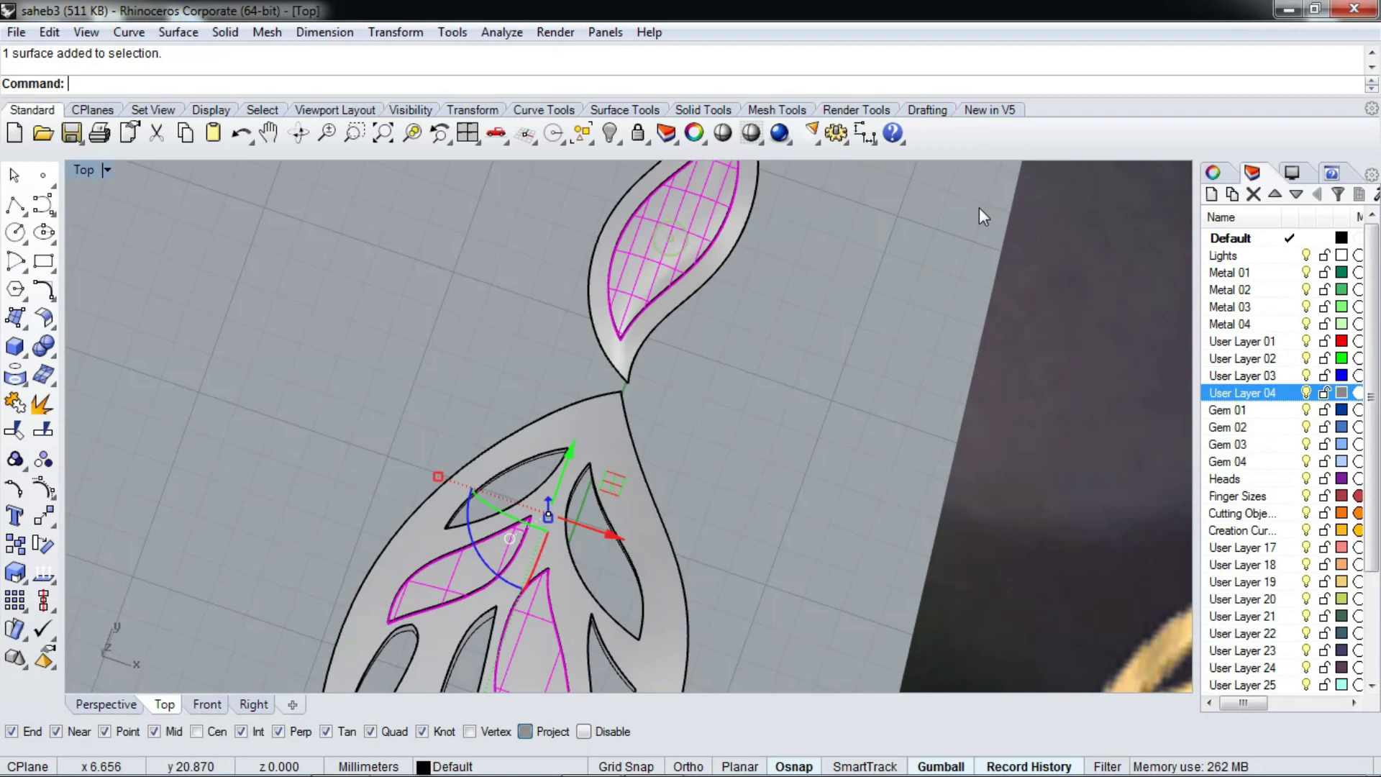
{"action": "right_click", "coordinate": [1300, 356]}
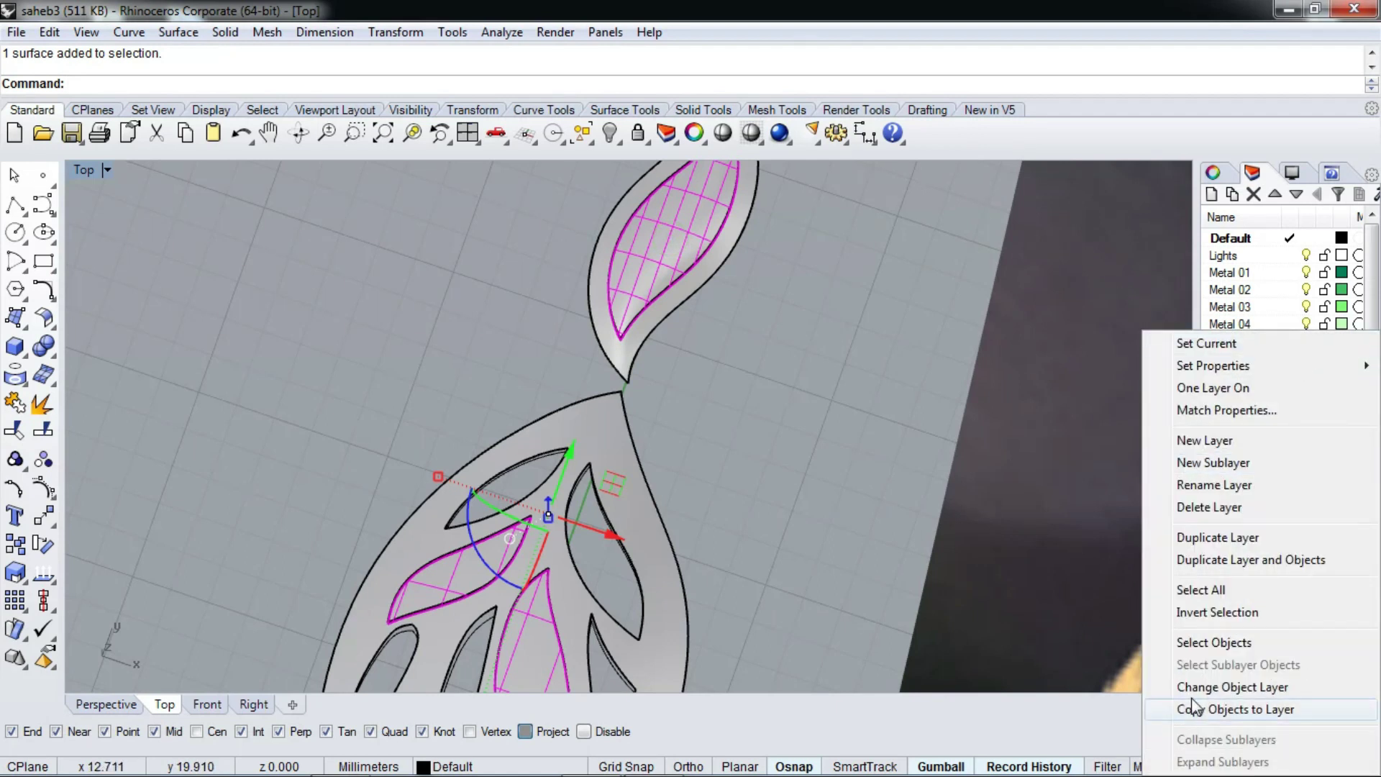
{"action": "left_click", "coordinate": [1231, 687]}
{"action": "scroll", "coordinate": [723, 356], "scroll_direction": "down", "scroll_amount": 5}
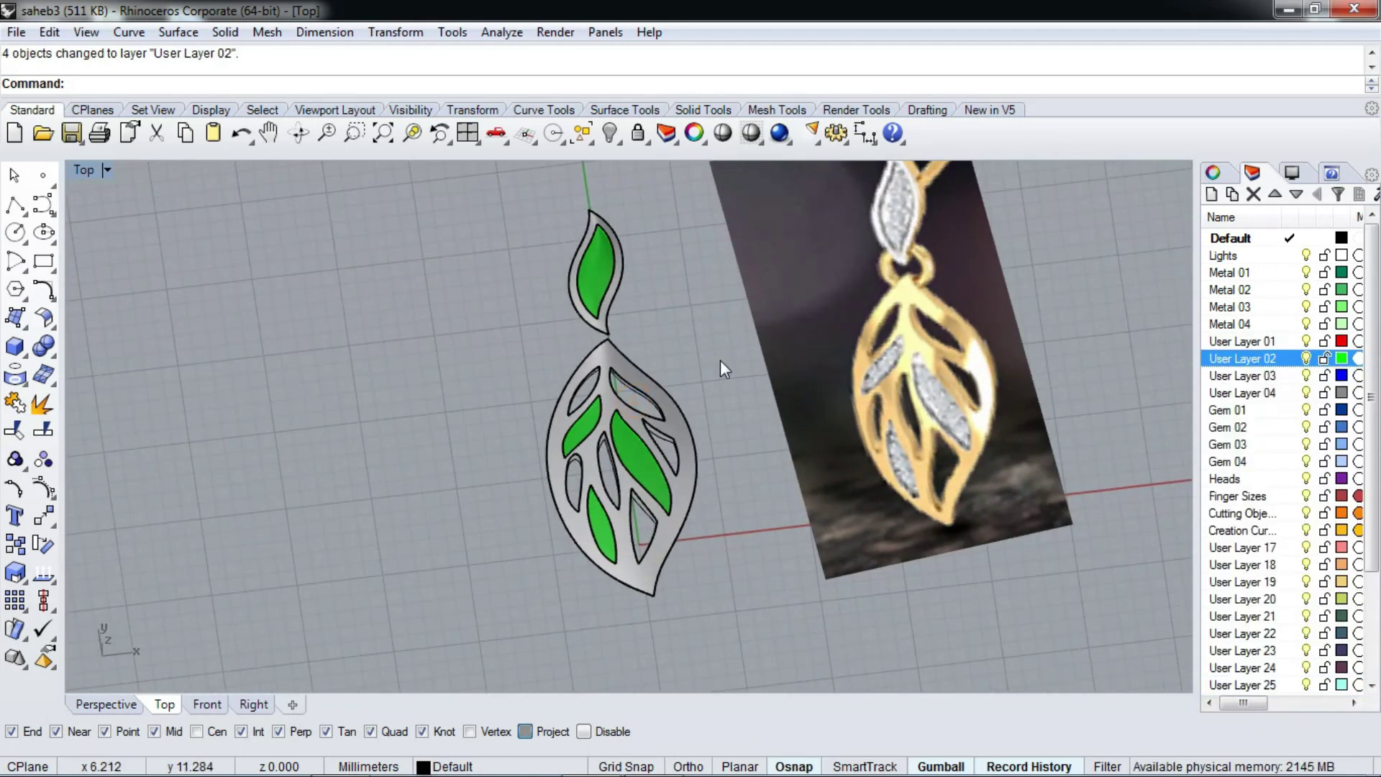
{"action": "key", "text": "ctrl+F1"}
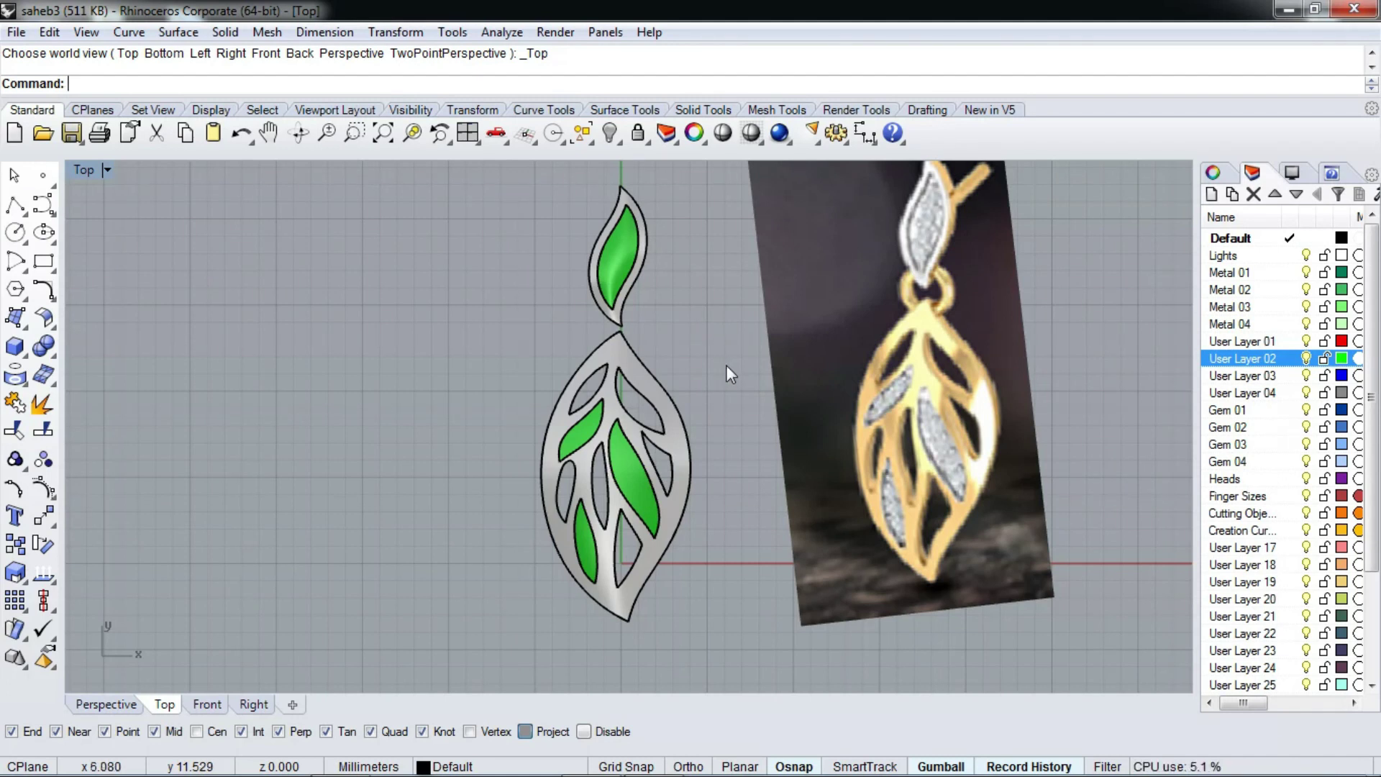
{"action": "scroll", "coordinate": [620, 504], "scroll_direction": "up", "scroll_amount": 2}
{"action": "scroll", "coordinate": [625, 498], "scroll_direction": "down", "scroll_amount": 2}
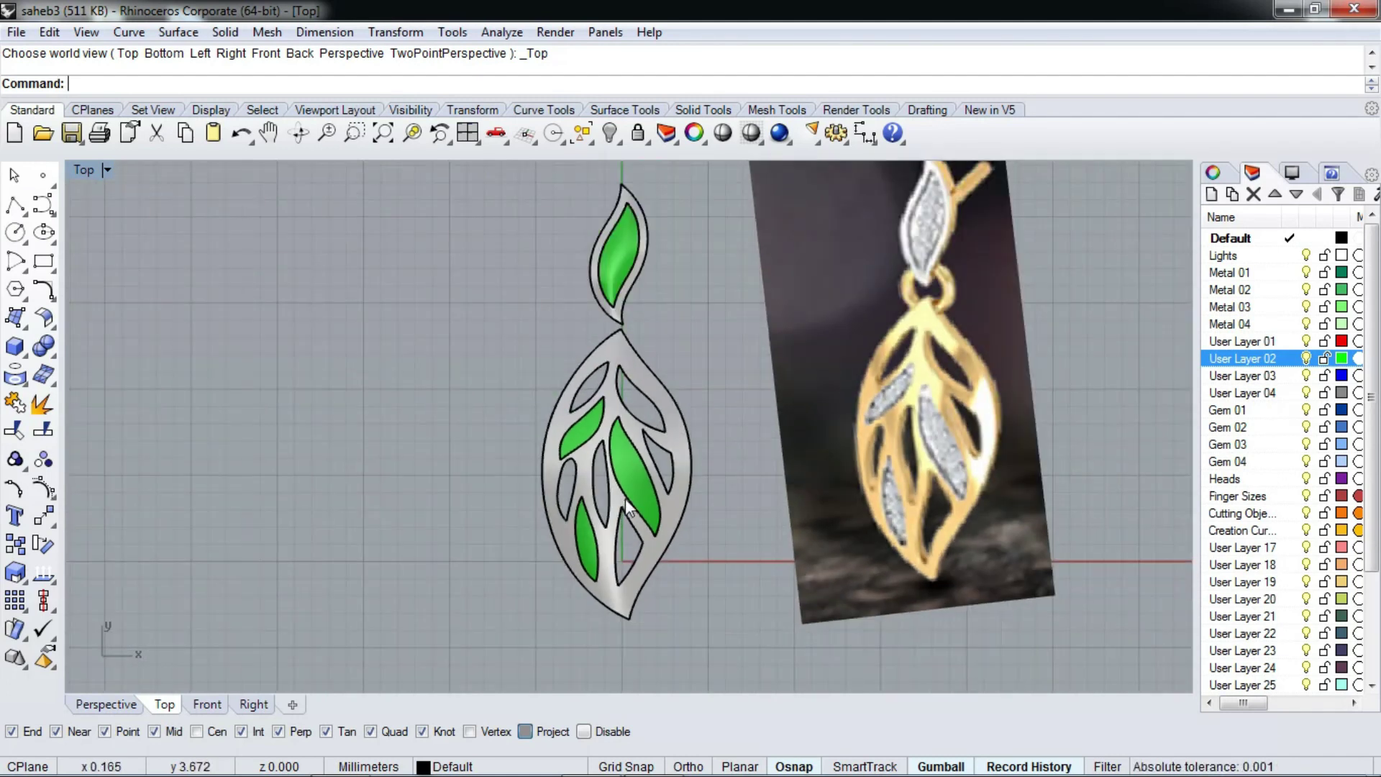
{"action": "scroll", "coordinate": [581, 437], "scroll_direction": "down", "scroll_amount": 2}
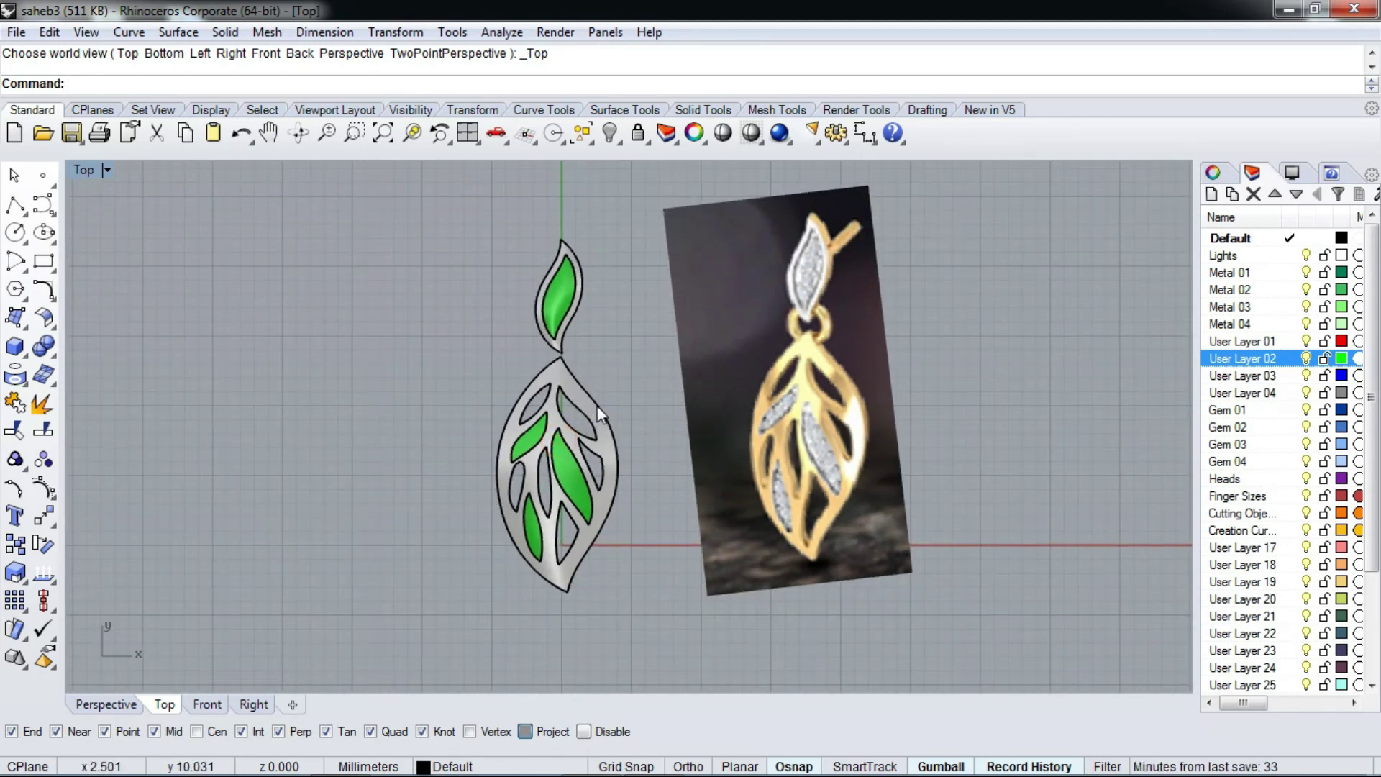
{"action": "scroll", "coordinate": [597, 406], "scroll_direction": "up", "scroll_amount": 1}
{"action": "right_click_drag", "start_coordinate": [597, 405], "coordinate": [632, 419]}
Save the model to the Desktop under the name '1'
{"action": "key", "text": "ctrl+s"}
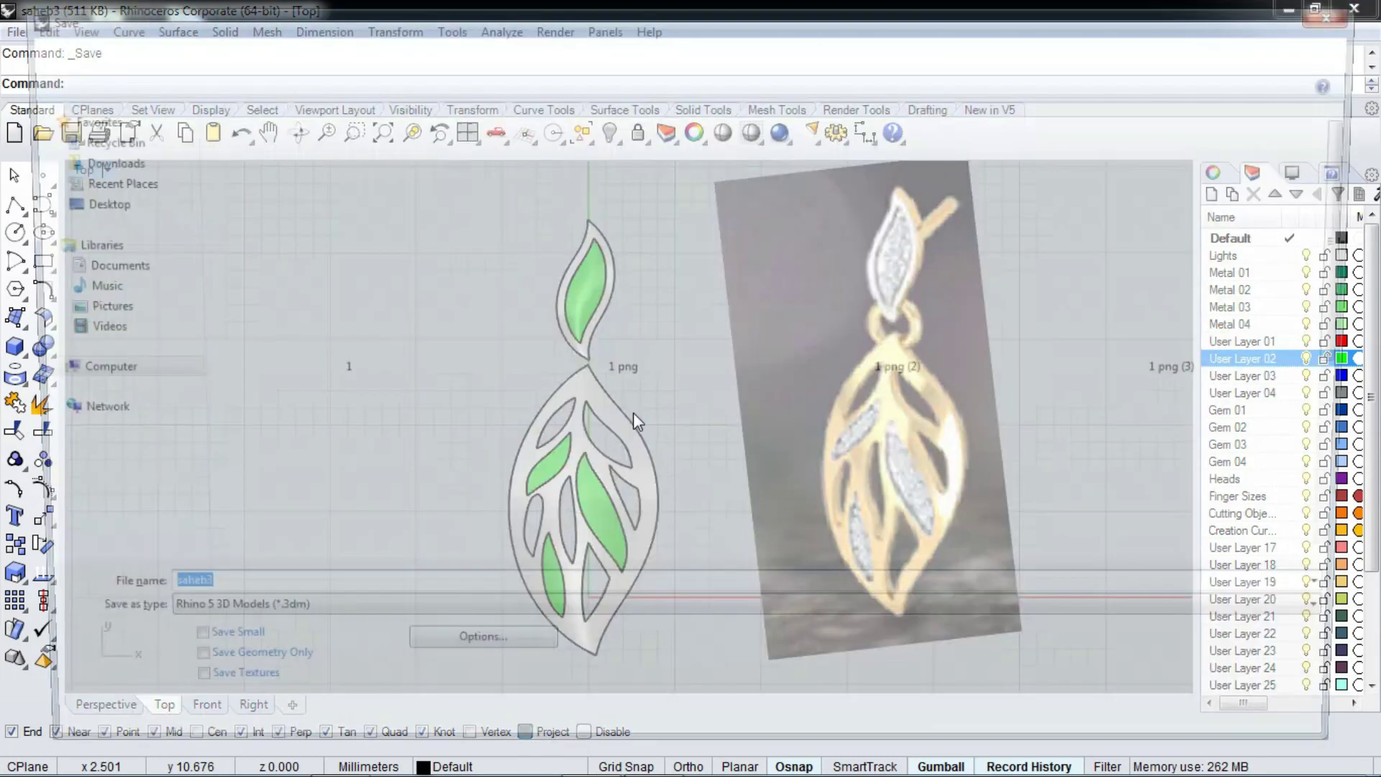
{"action": "left_click", "coordinate": [75, 205]}
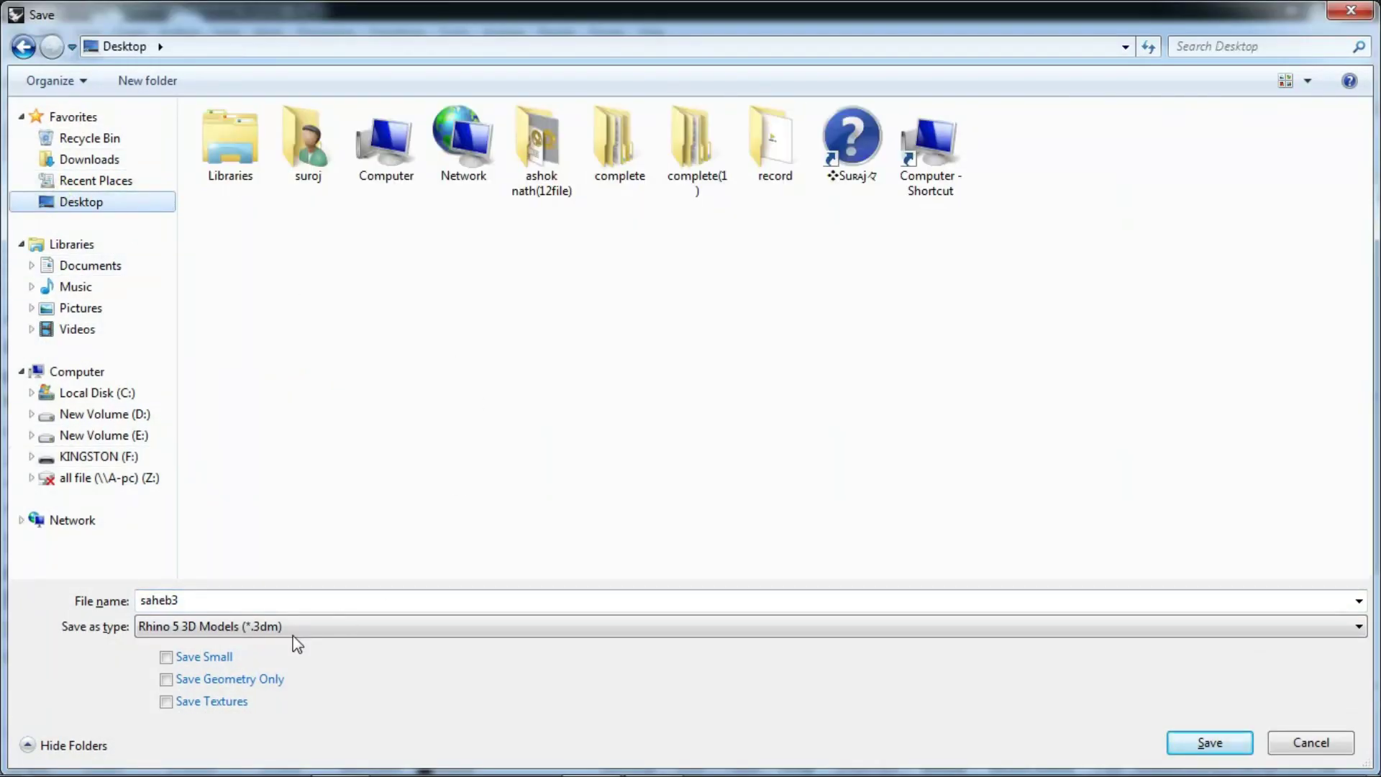
{"action": "double_click", "coordinate": [255, 601]}
{"action": "type", "text": "1"}
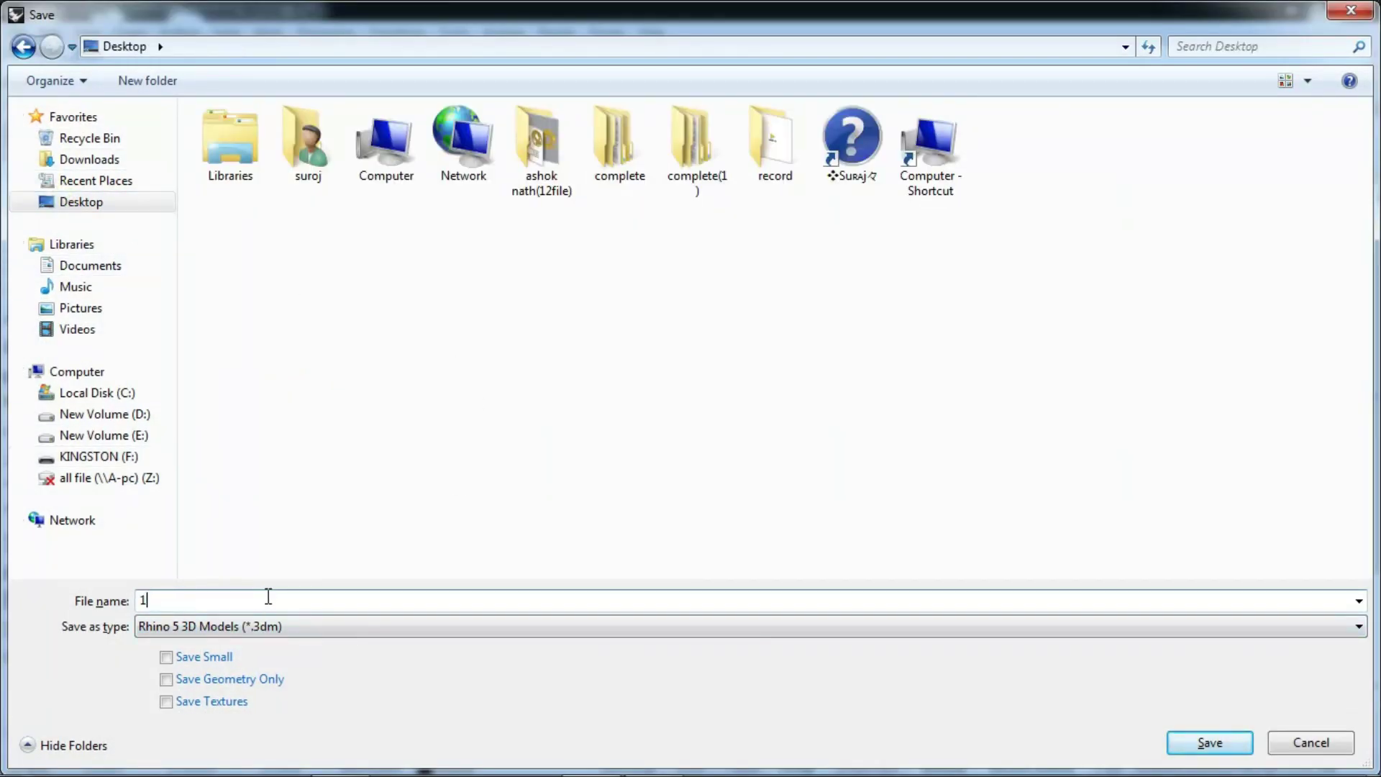